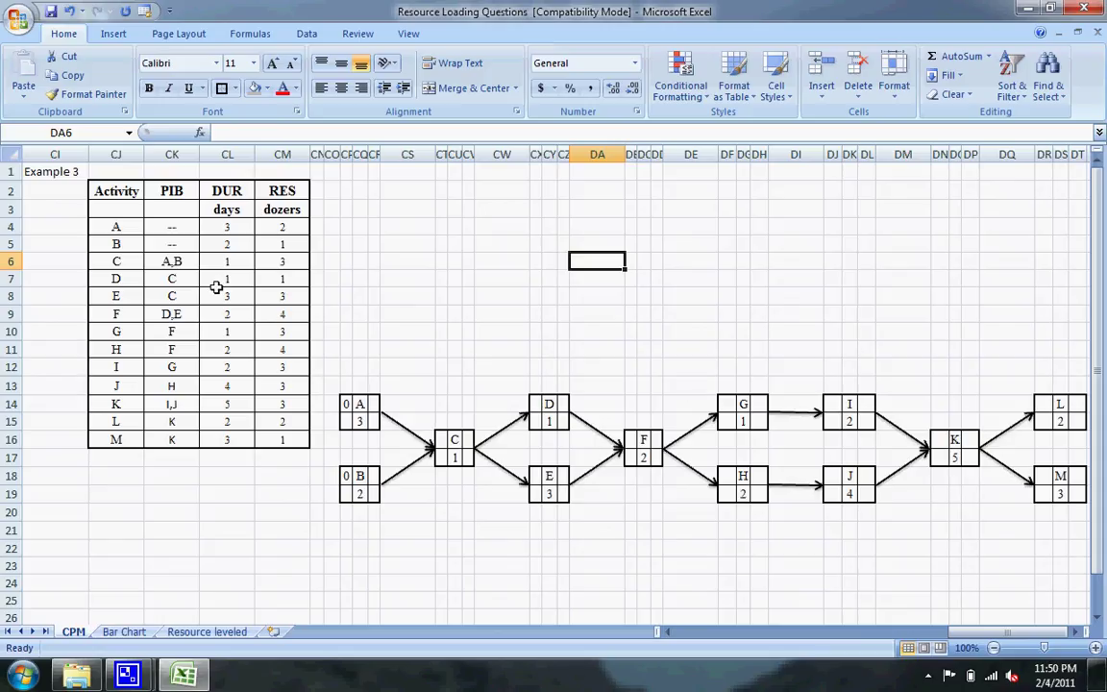
{"action": "left_click", "coordinate": [178, 225]}
{"action": "left_click", "coordinate": [182, 242]}
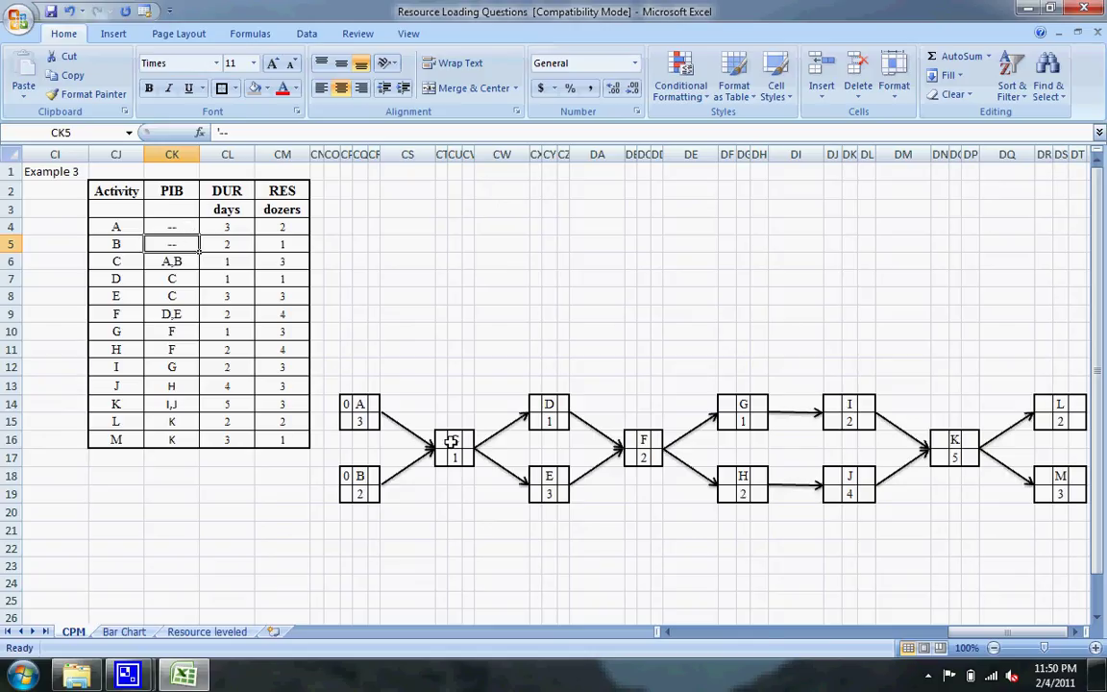
{"action": "left_click", "coordinate": [169, 262]}
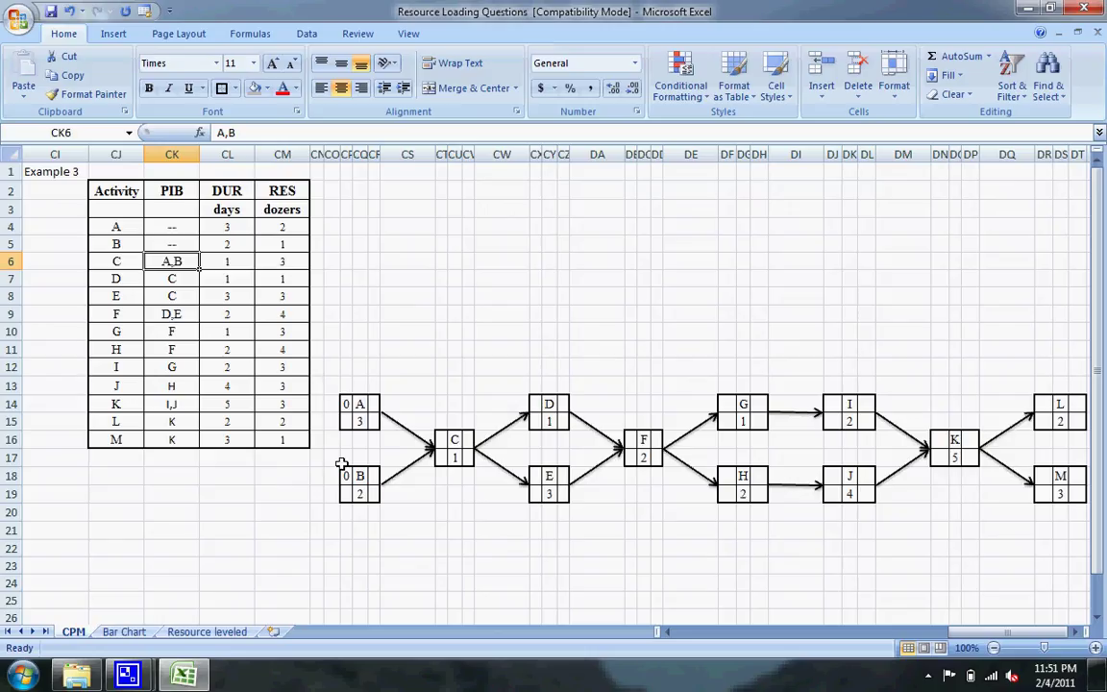
Enter the early finish times of the starting activities in the network diagram: 3 for A and 2 for B.
{"action": "left_click", "coordinate": [374, 404]}
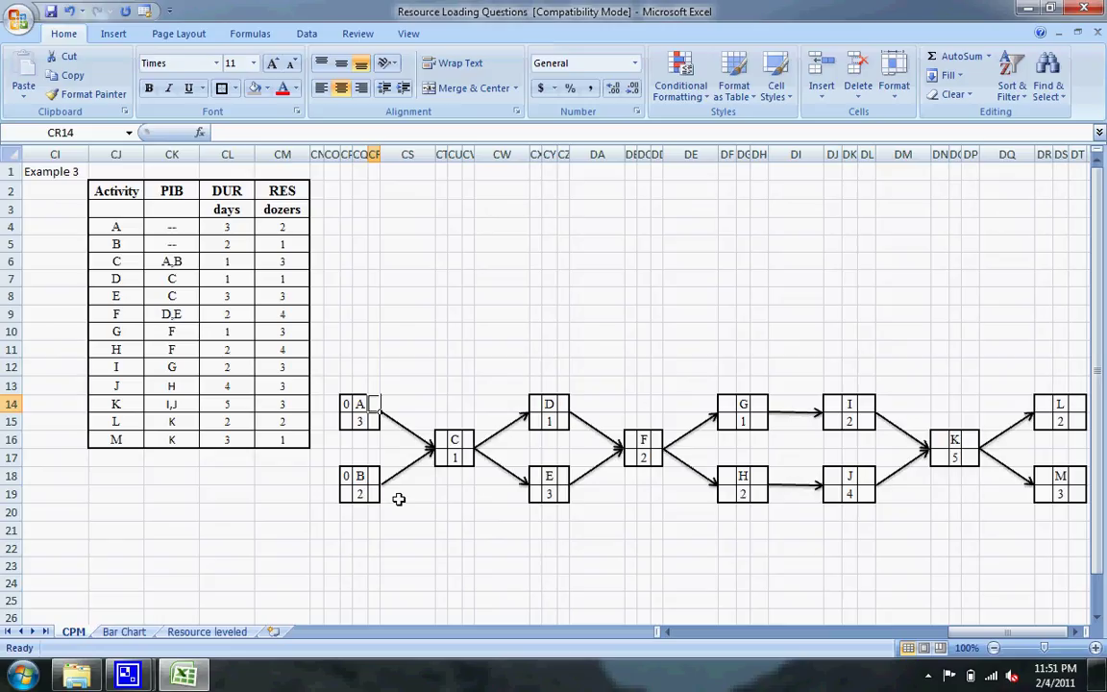
{"action": "type", "text": "3"}
{"action": "key", "text": "Return"}
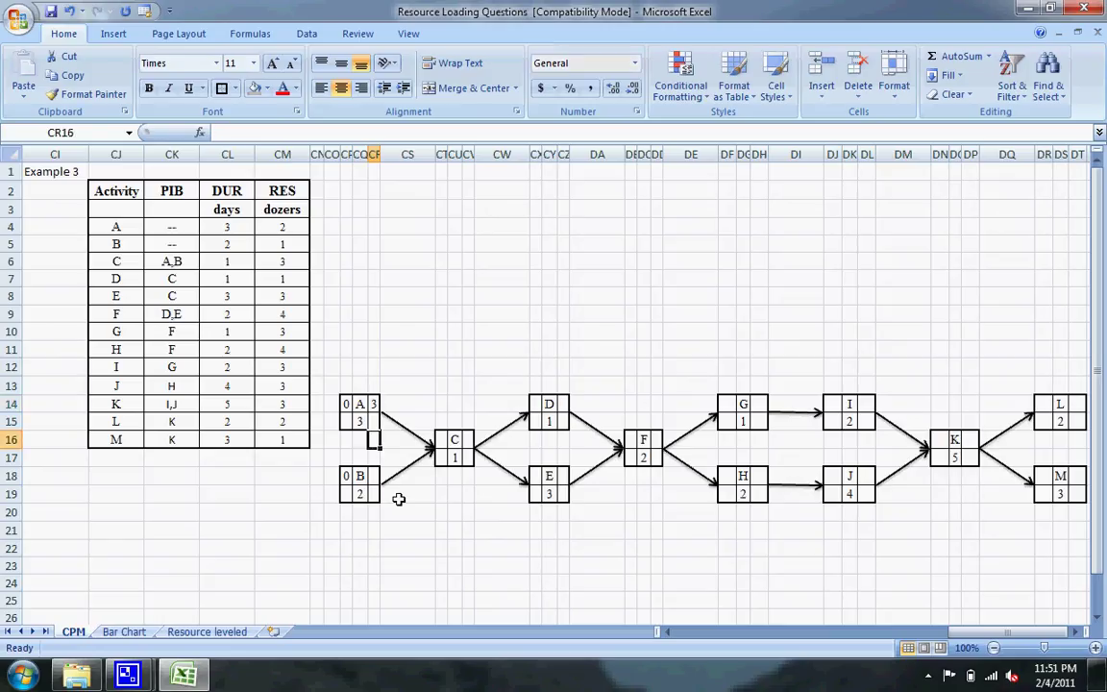
{"action": "key", "text": "Down"}
{"action": "key", "text": "Down"}
{"action": "key", "text": "Down"}
{"action": "type", "text": "2"}
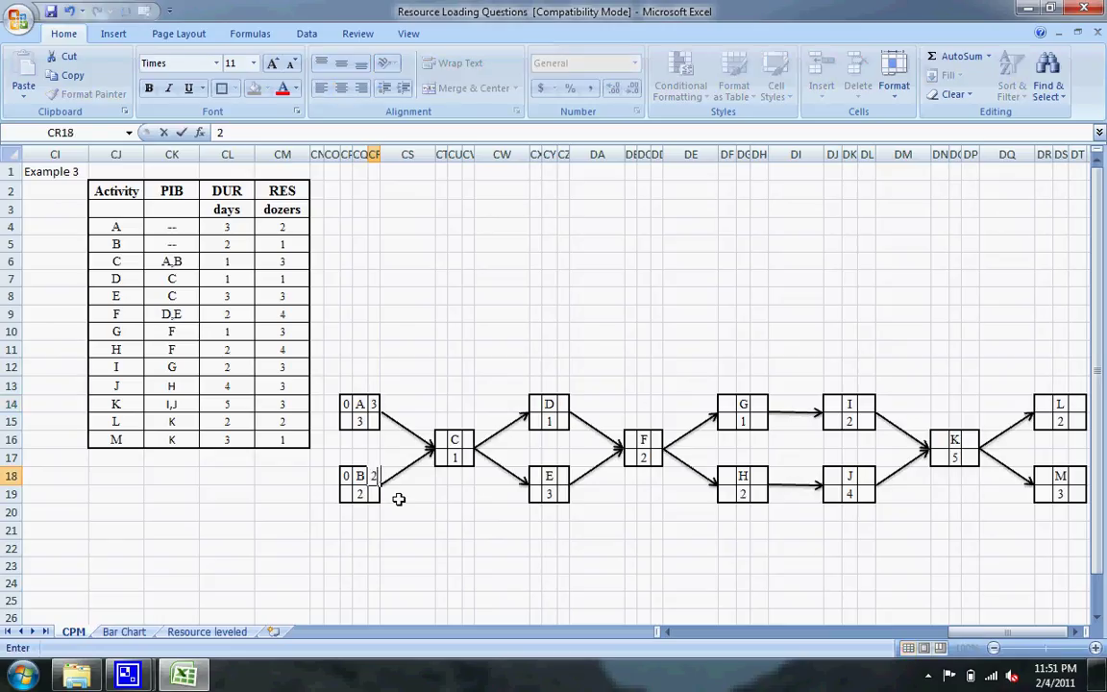
{"action": "key", "text": "Up"}
Fill in activity C's node with an early start of 3 and an early finish of 4.
{"action": "key", "text": "Right"}
{"action": "key", "text": "Right"}
{"action": "key", "text": "Up"}
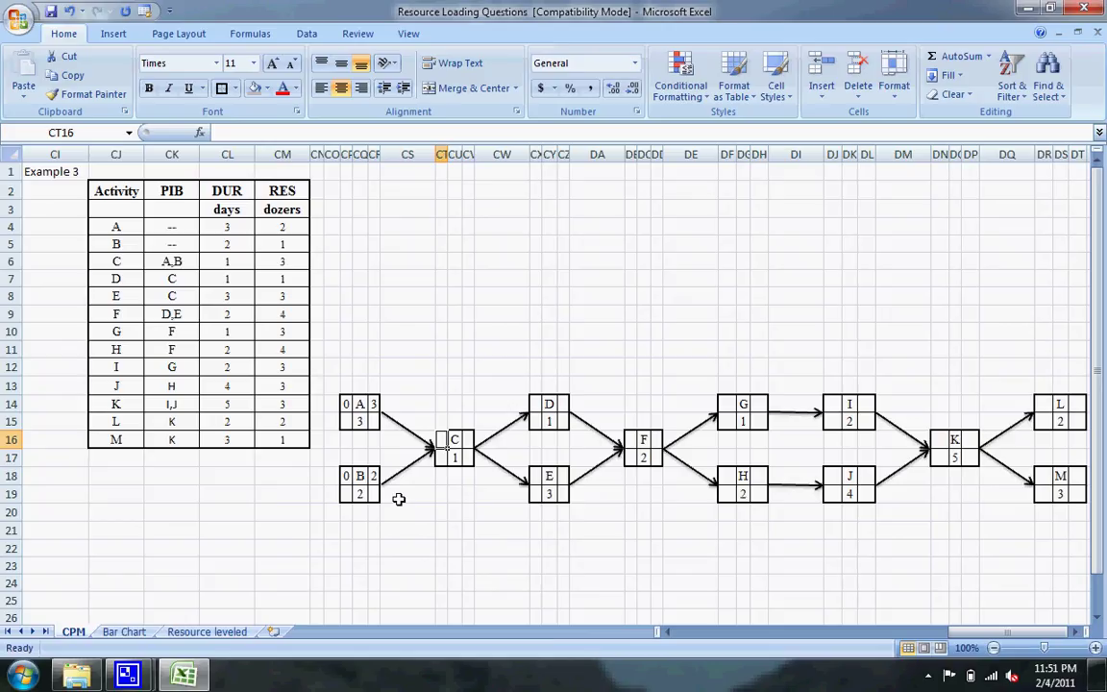
{"action": "type", "text": "3"}
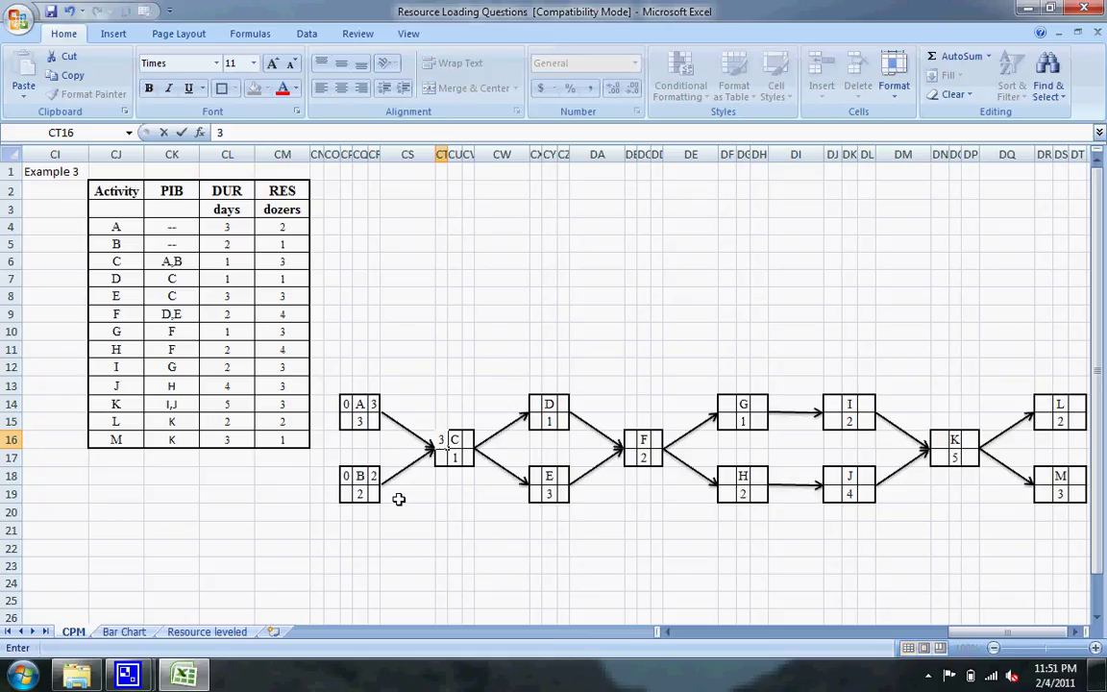
{"action": "key", "text": "Tab"}
{"action": "key", "text": "Tab"}
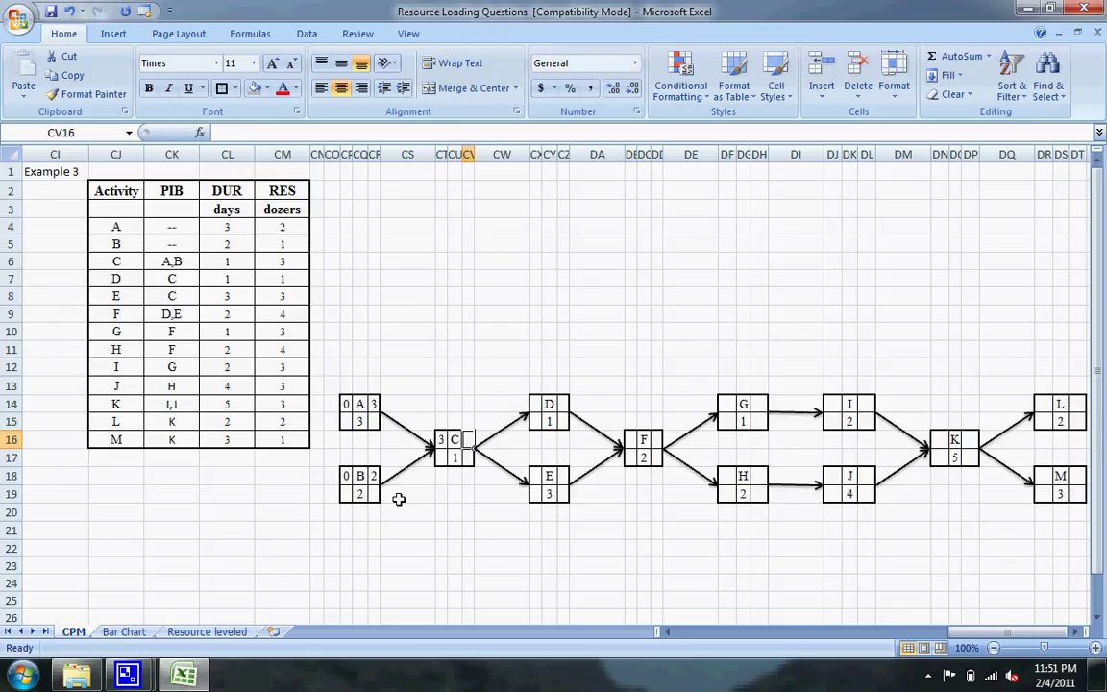
{"action": "type", "text": "4"}
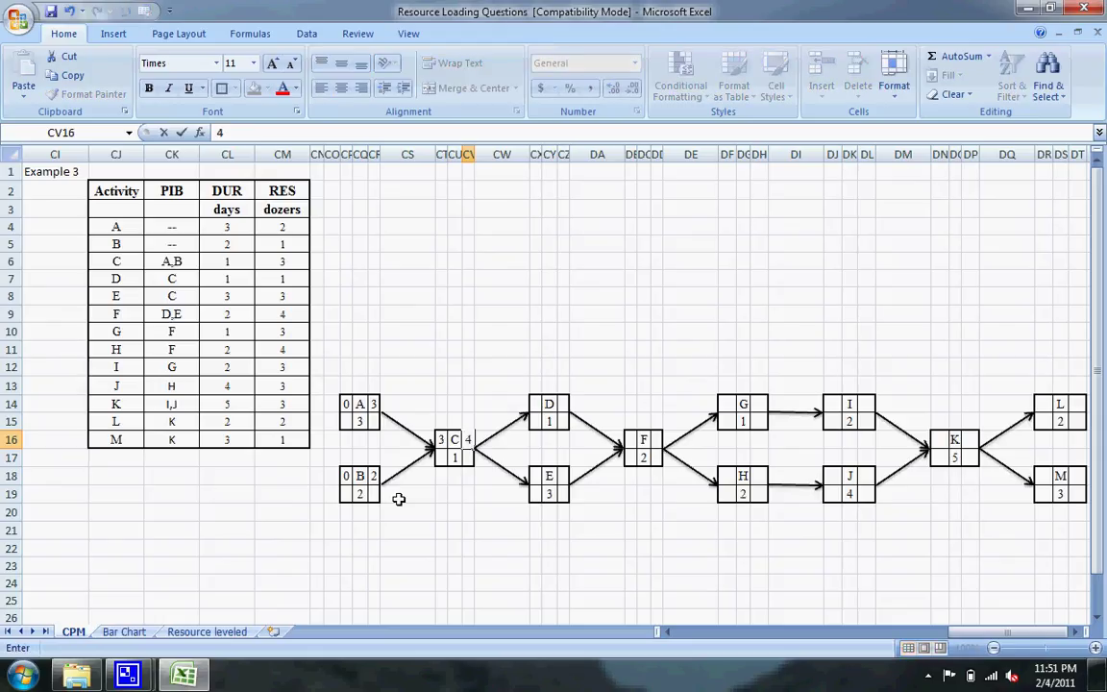
{"action": "key", "text": "Tab"}
Enter 4 as the early start of both activity D and activity E in their network nodes.
{"action": "key", "text": "Tab"}
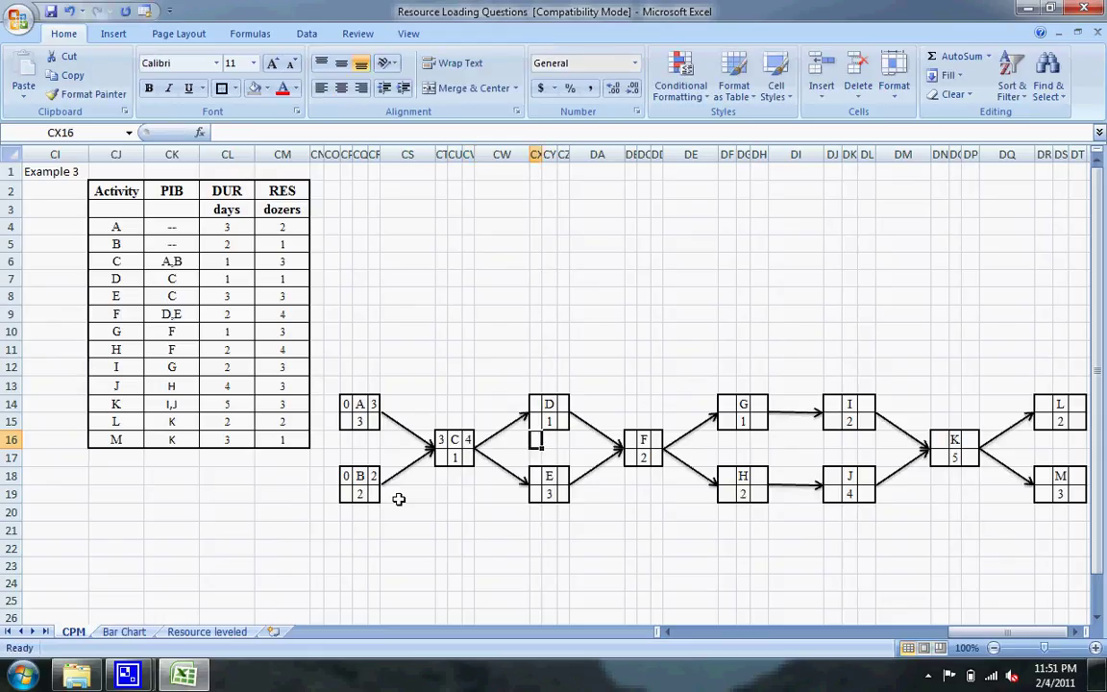
{"action": "key", "text": "Up"}
{"action": "key", "text": "Up"}
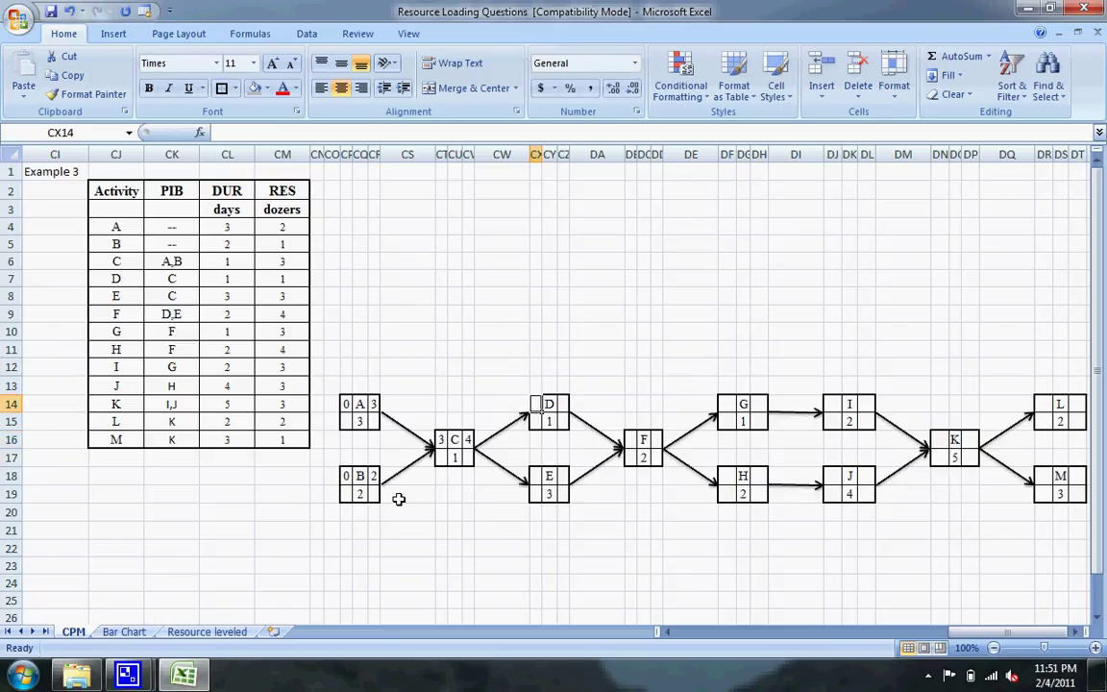
{"action": "type", "text": "4"}
{"action": "key", "text": "Down"}
{"action": "key", "text": "Down"}
{"action": "key", "text": "Down"}
{"action": "key", "text": "Down"}
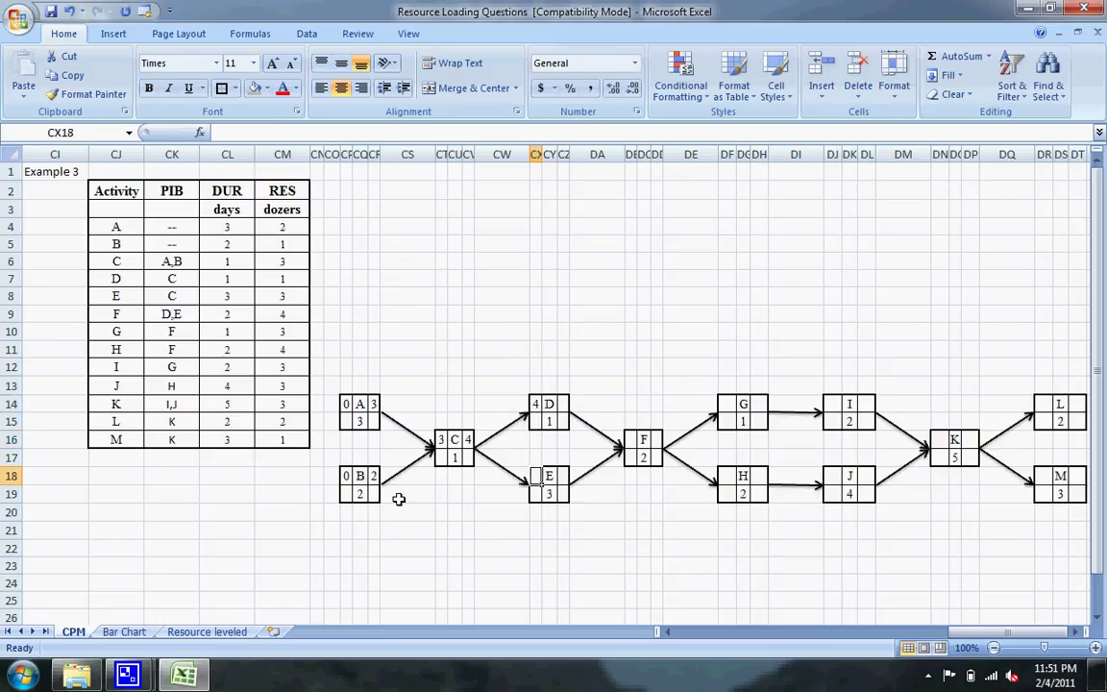
{"action": "type", "text": "4"}
{"action": "key", "text": "Tab"}
Enter the early finish times 7 for activity E and 5 for activity D.
{"action": "key", "text": "Tab"}
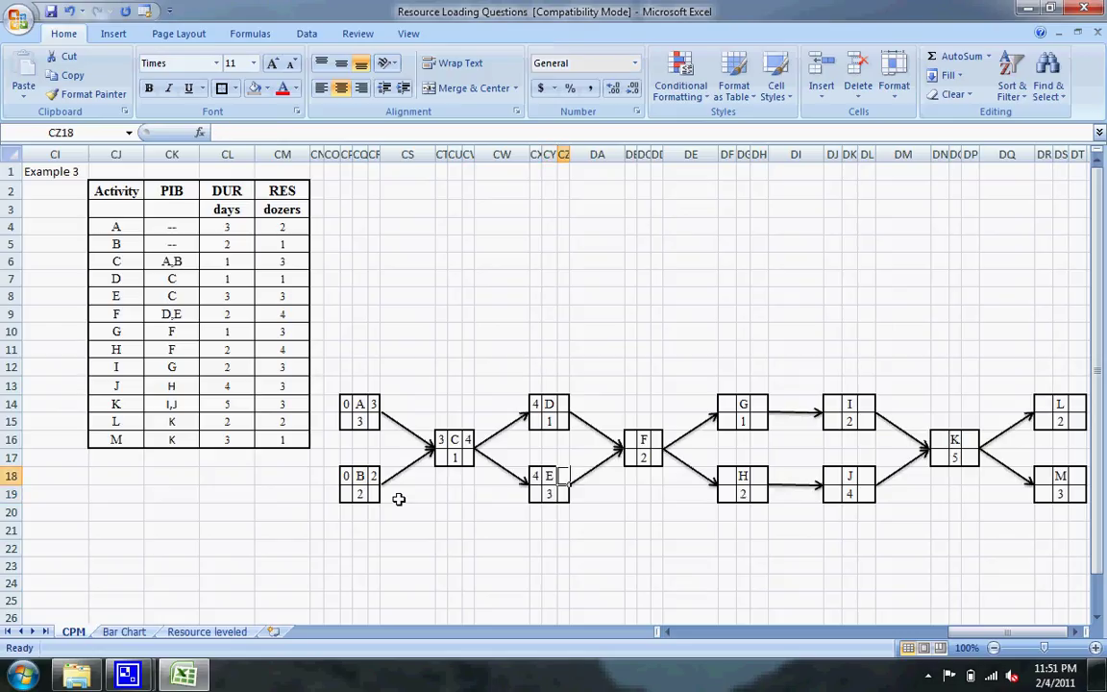
{"action": "type", "text": "7"}
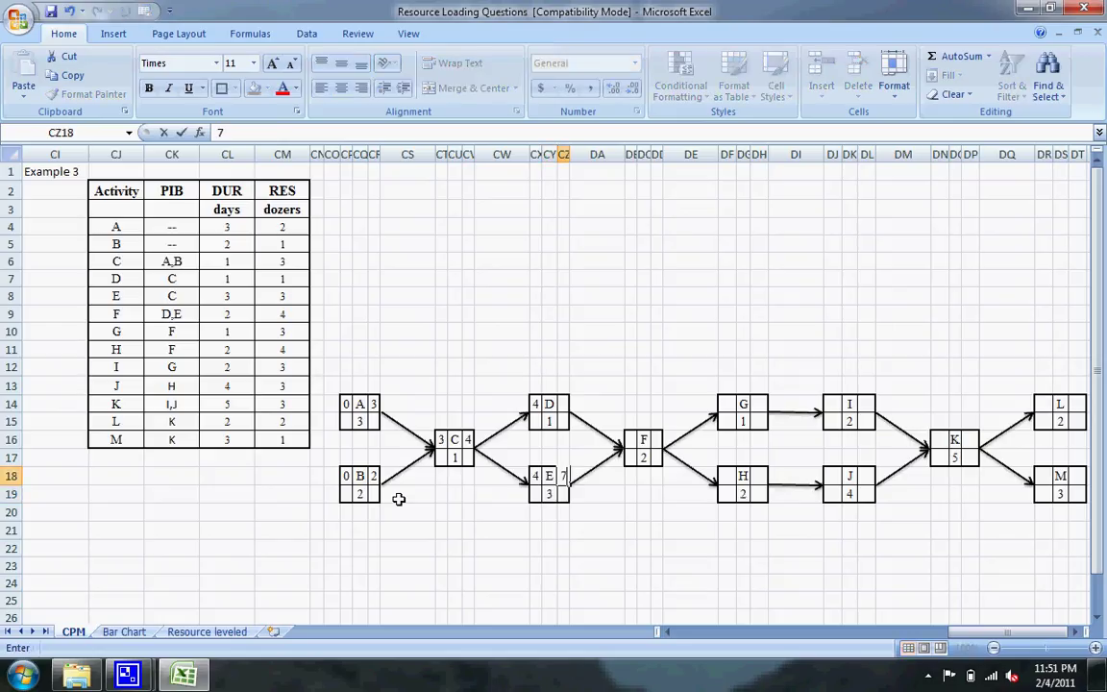
{"action": "key", "text": "Up"}
{"action": "key", "text": "Up"}
{"action": "key", "text": "Up"}
{"action": "key", "text": "Up"}
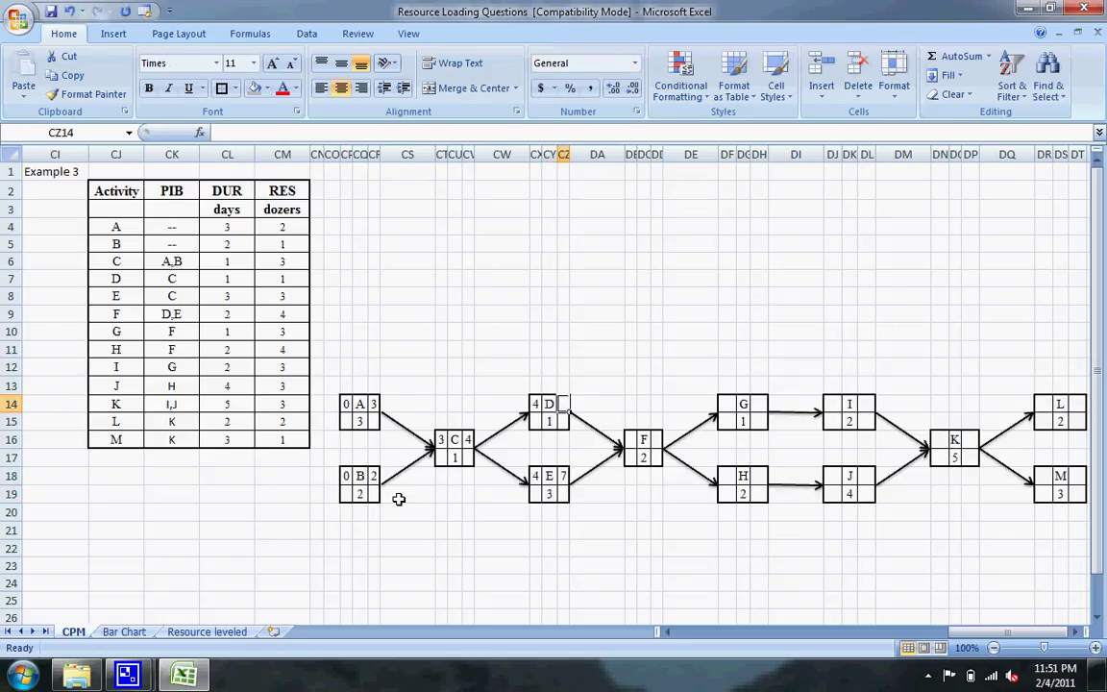
{"action": "type", "text": "5"}
{"action": "key", "text": "Right"}
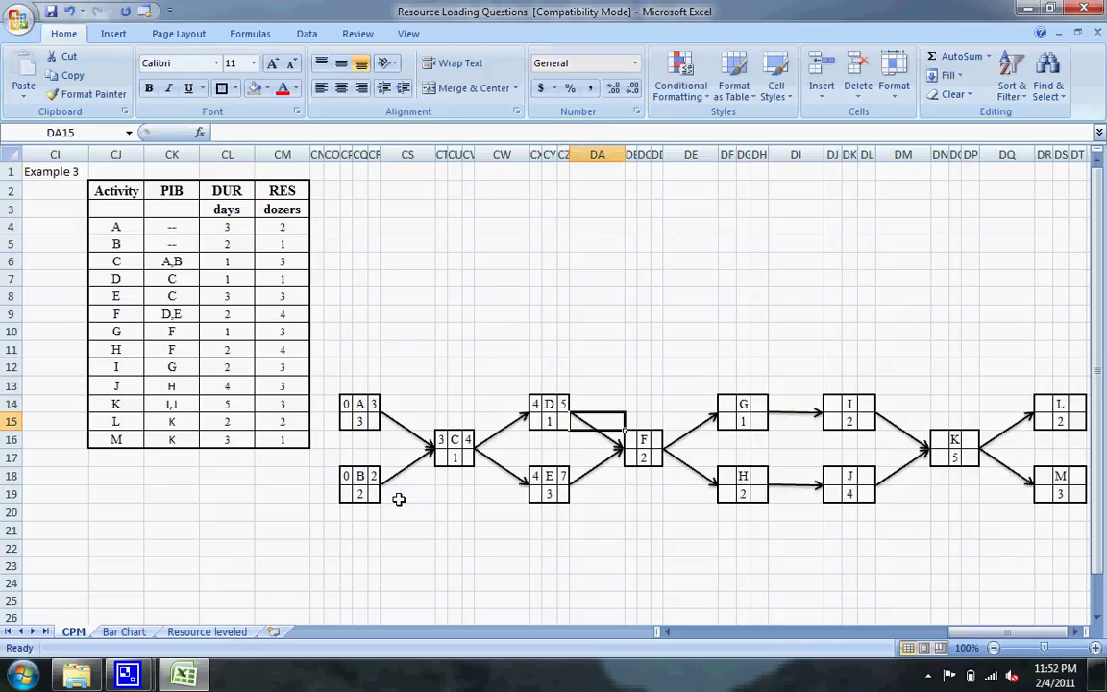
Fill in activity F's node with an early start of 7 and an early finish of 9.
{"action": "key", "text": "Right"}
{"action": "key", "text": "Down"}
{"action": "key", "text": "Down"}
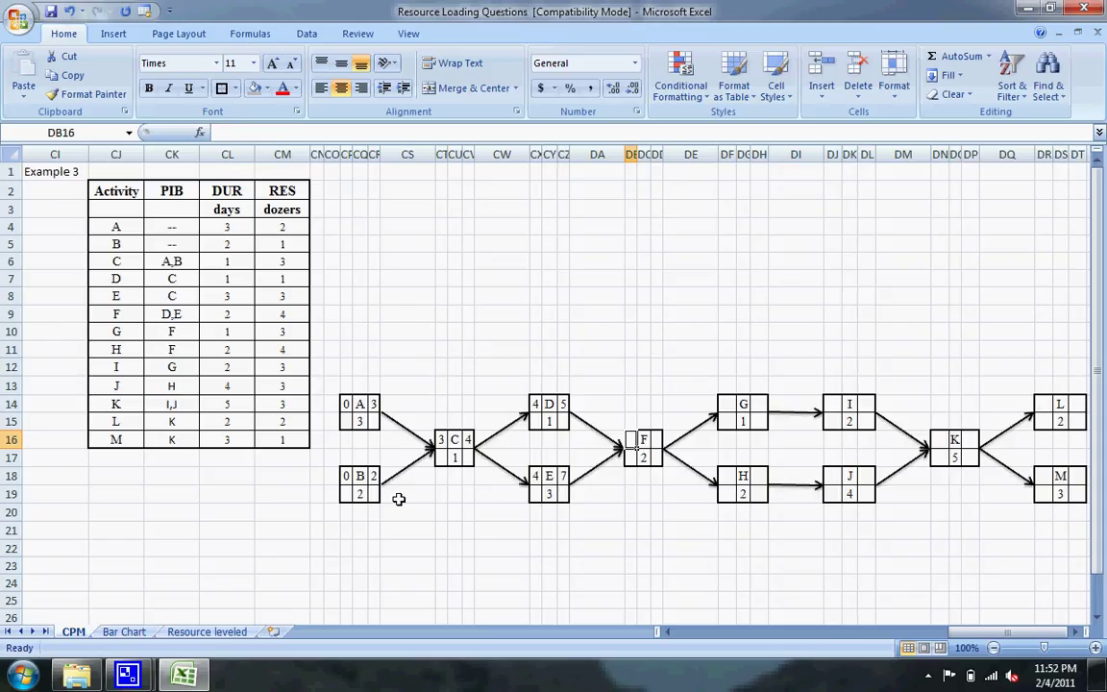
{"action": "type", "text": "7"}
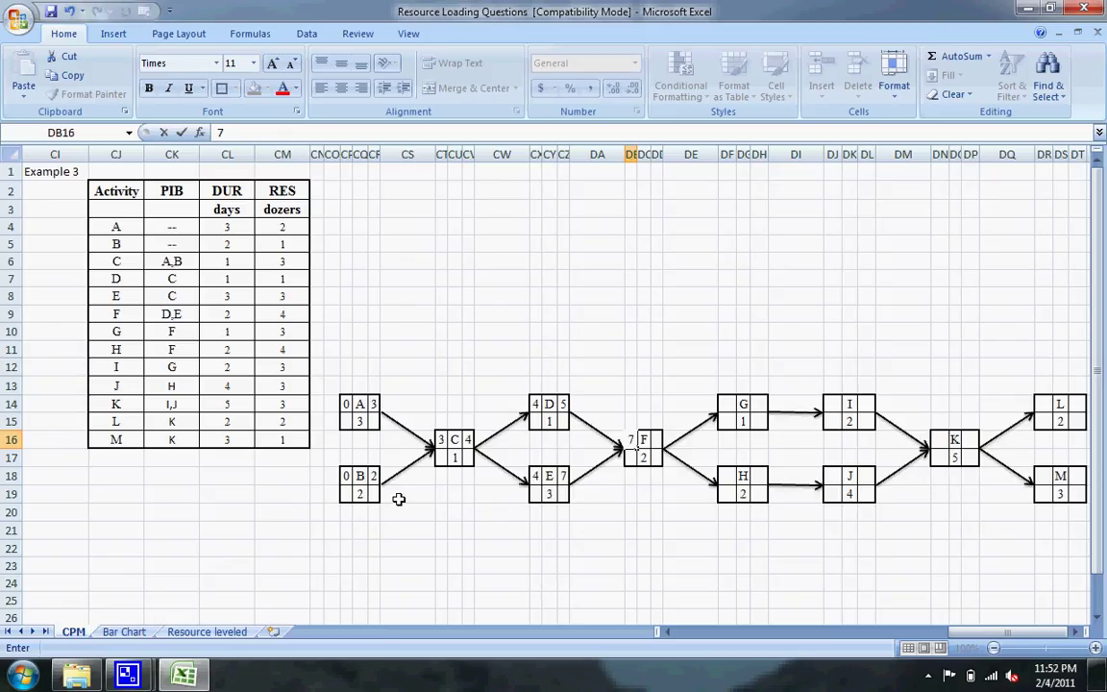
{"action": "key", "text": "Tab"}
{"action": "key", "text": "Tab"}
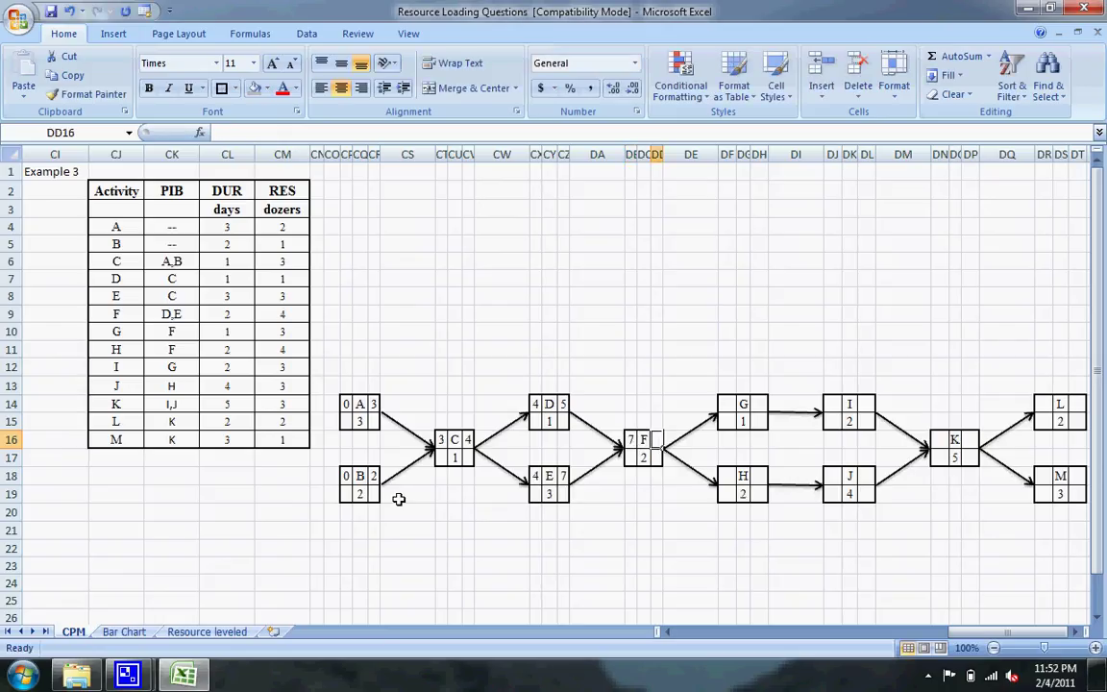
{"action": "type", "text": "9"}
{"action": "key", "text": "Tab"}
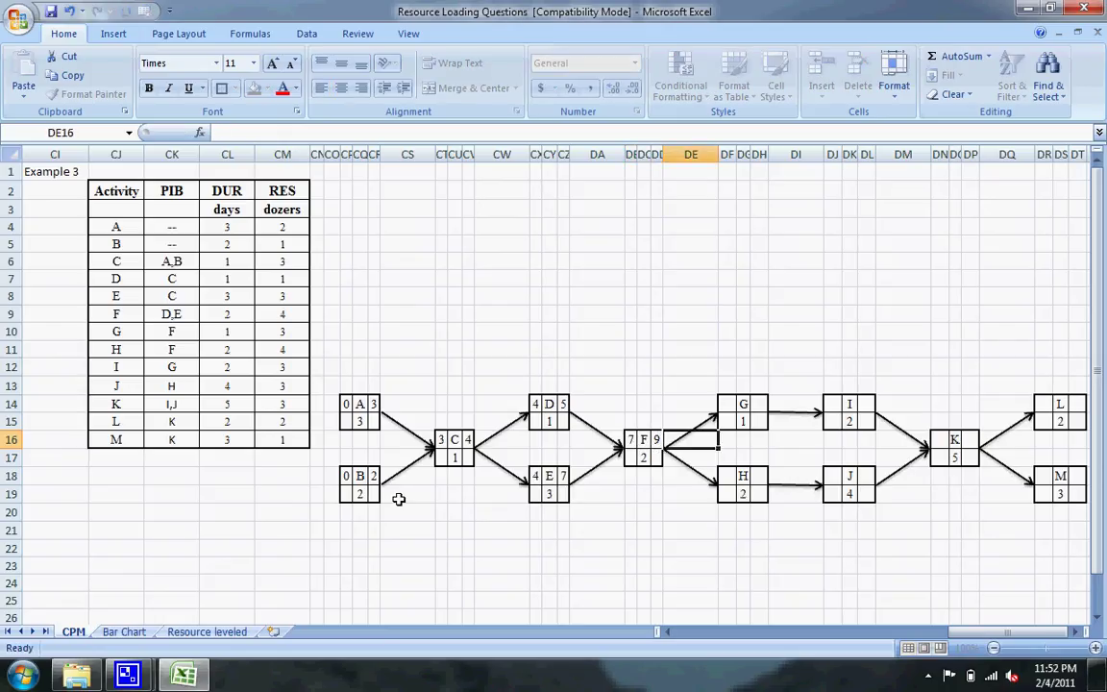
Enter 9 as the early start of both activity G and activity H in their network nodes.
{"action": "key", "text": "Tab"}
{"action": "key", "text": "Up"}
{"action": "key", "text": "Up"}
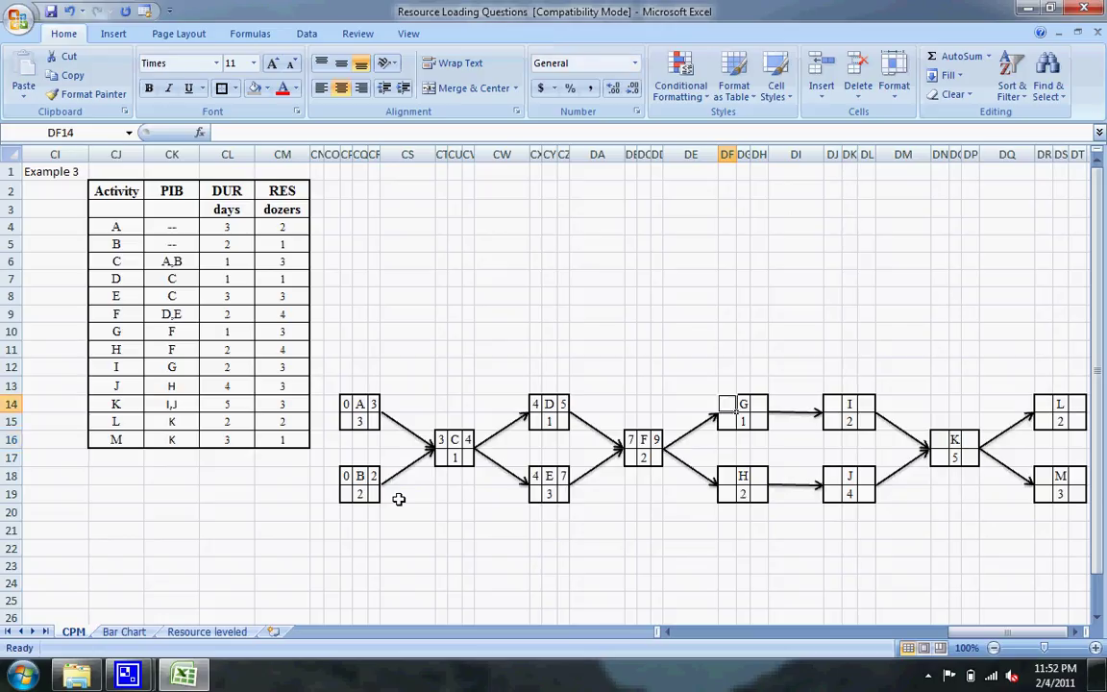
{"action": "type", "text": "9"}
{"action": "key", "text": "Down"}
{"action": "key", "text": "Down"}
{"action": "key", "text": "Down"}
{"action": "key", "text": "Down"}
{"action": "type", "text": "9"}
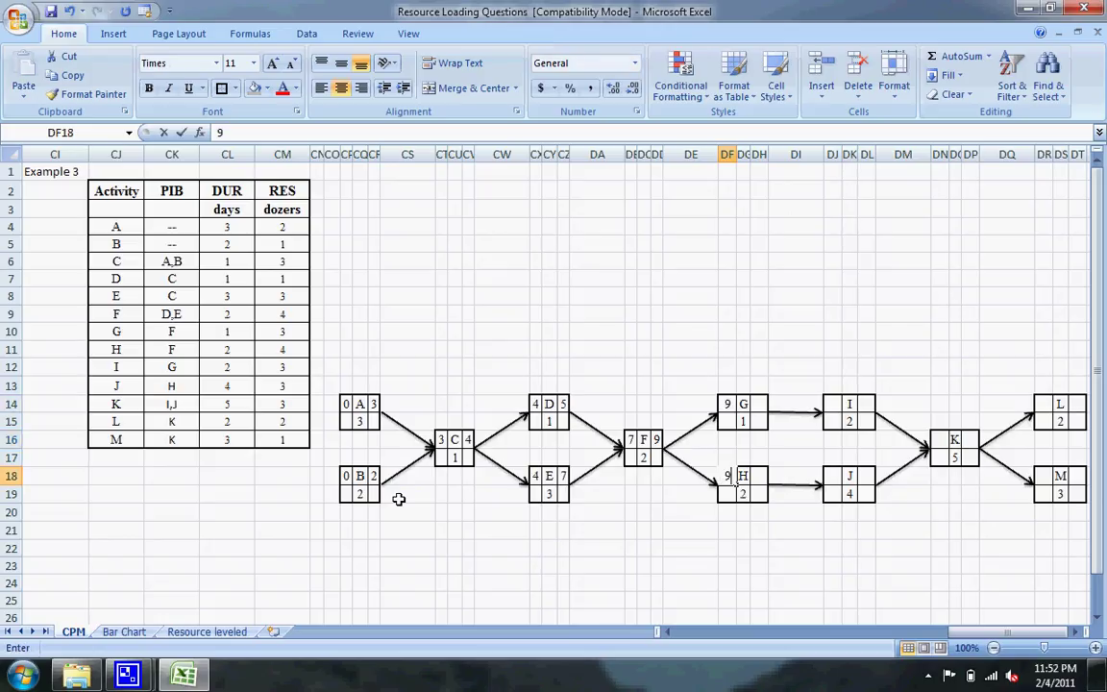
{"action": "key", "text": "Return"}
Enter the early finish times 11 for activity H and 10 for activity G.
{"action": "key", "text": "Tab"}
{"action": "key", "text": "Tab"}
{"action": "key", "text": "Up"}
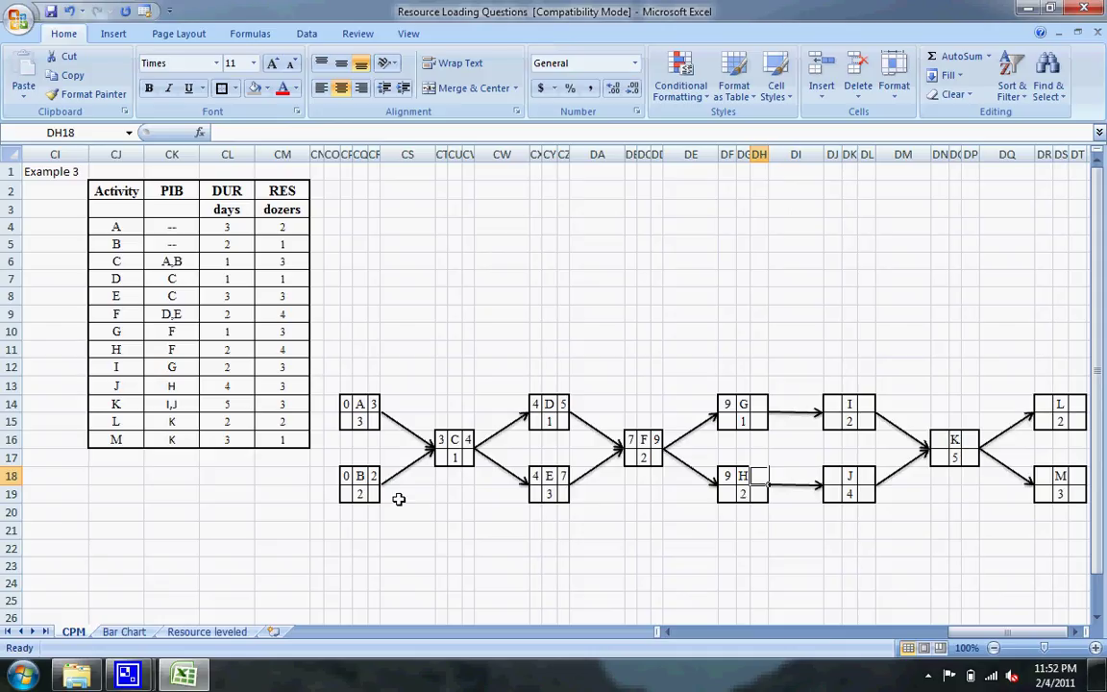
{"action": "type", "text": "11"}
{"action": "key", "text": "Up"}
{"action": "key", "text": "Up"}
{"action": "key", "text": "Up"}
{"action": "key", "text": "Up"}
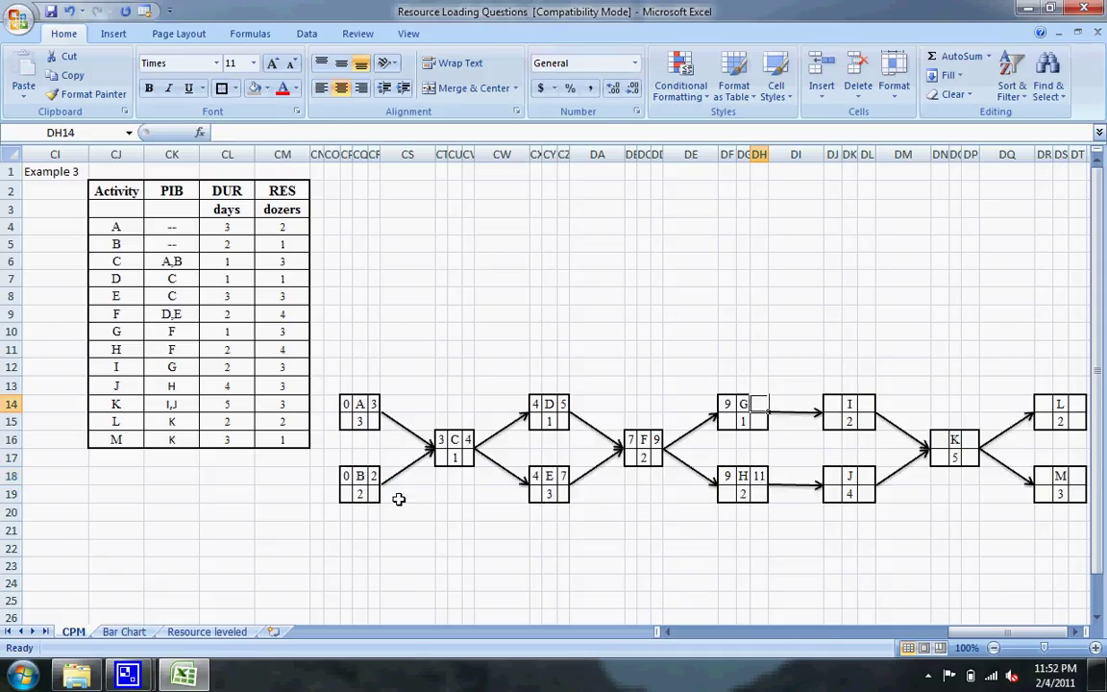
{"action": "type", "text": "10"}
{"action": "key", "text": "Tab"}
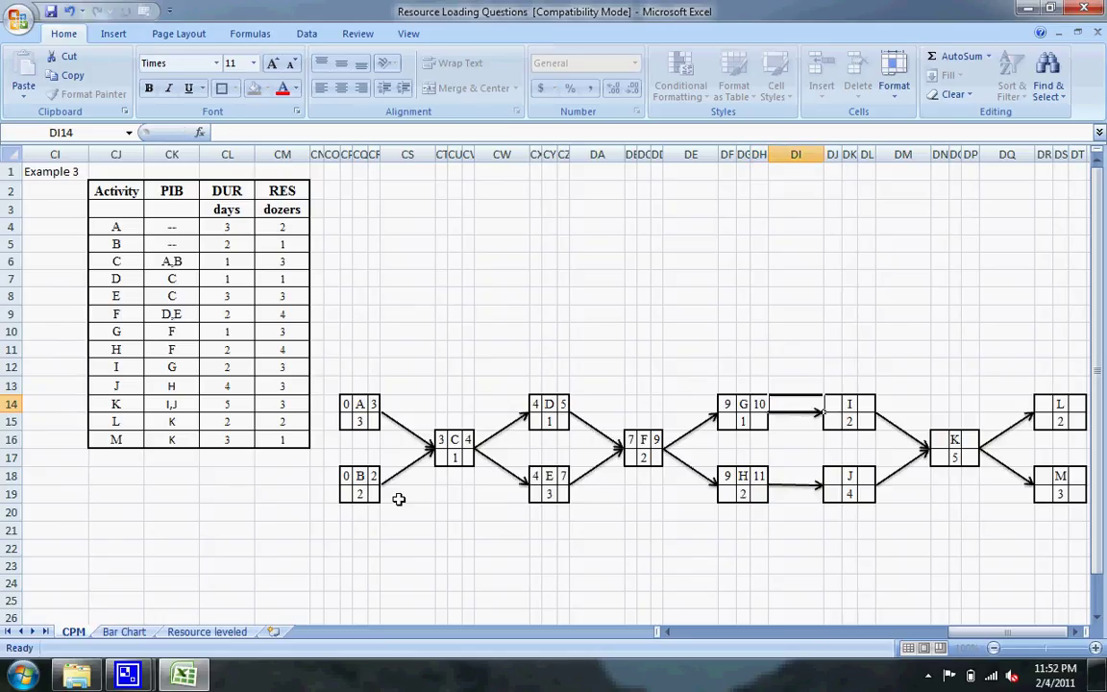
Enter the early start times 10 for activity I and 11 for activity J.
{"action": "key", "text": "Tab"}
{"action": "type", "text": "10"}
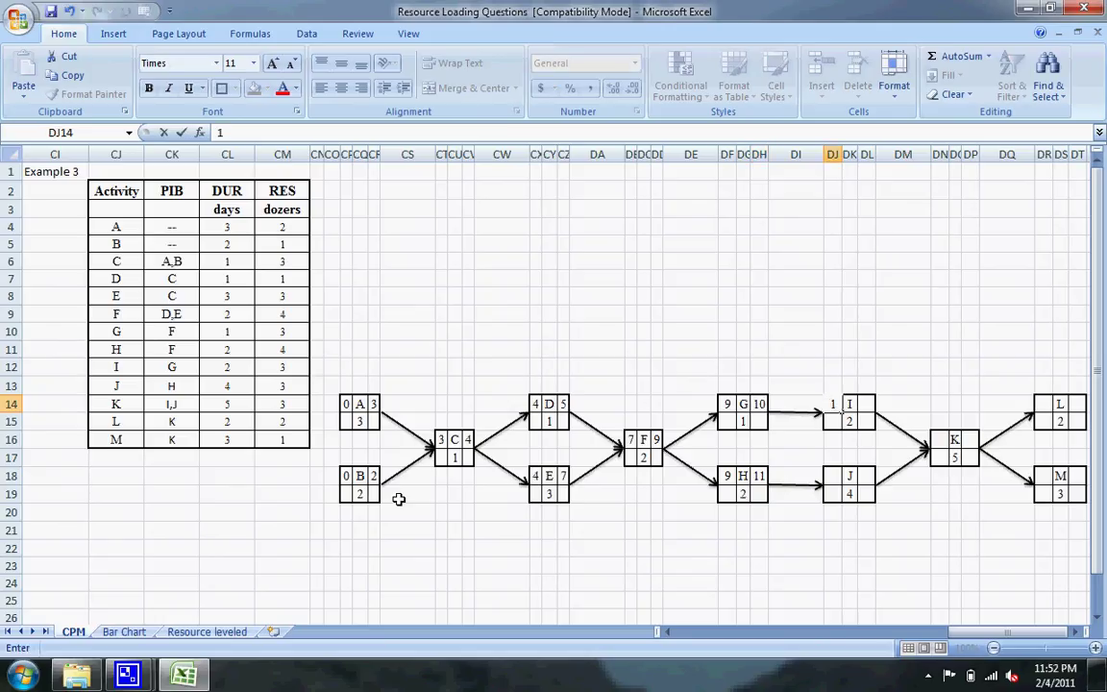
{"action": "key", "text": "Down"}
{"action": "key", "text": "Down"}
{"action": "key", "text": "Down"}
{"action": "key", "text": "Down"}
{"action": "type", "text": "11"}
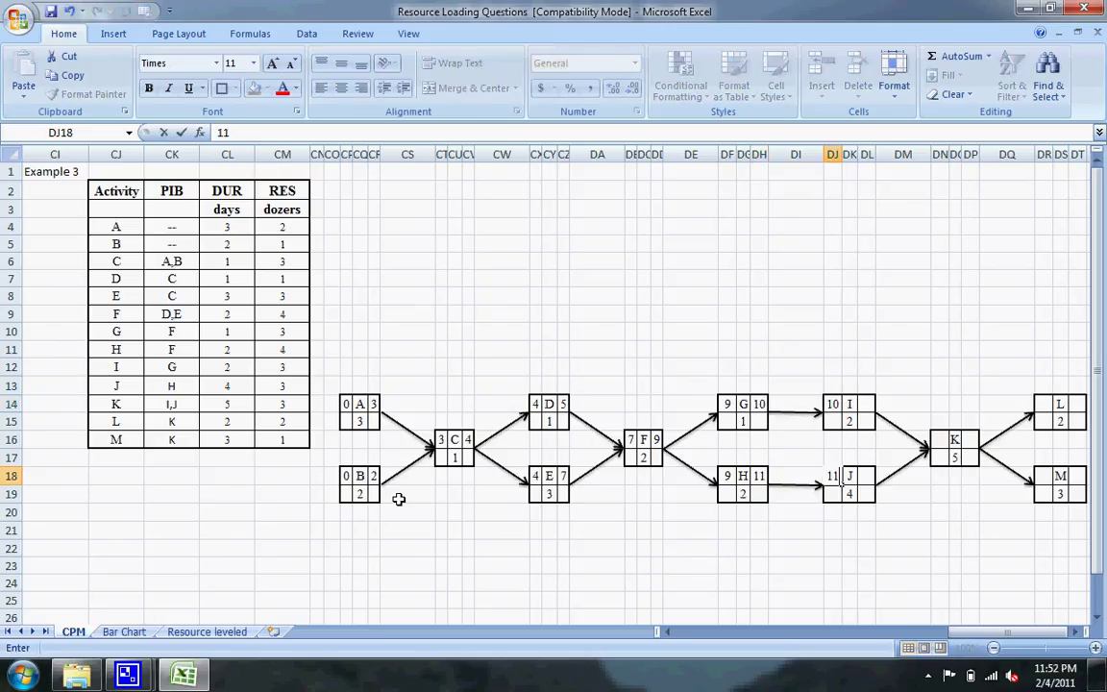
{"action": "key", "text": "Tab"}
Enter the early finish times 15 for activity J and 12 for activity I.
{"action": "key", "text": "Tab"}
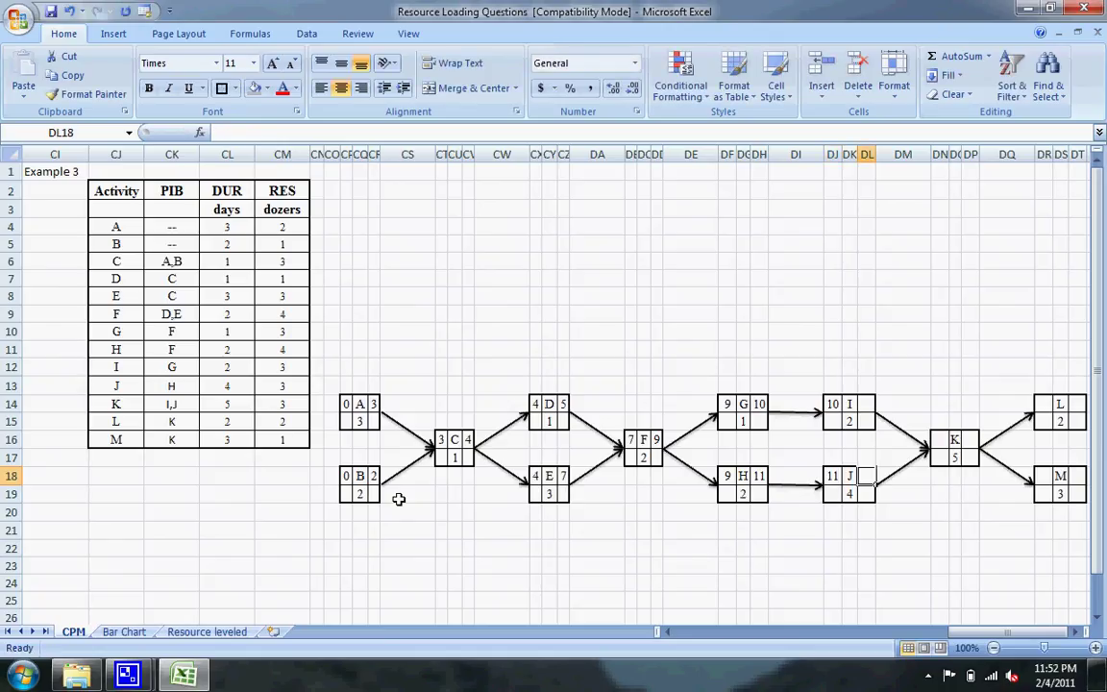
{"action": "type", "text": "15"}
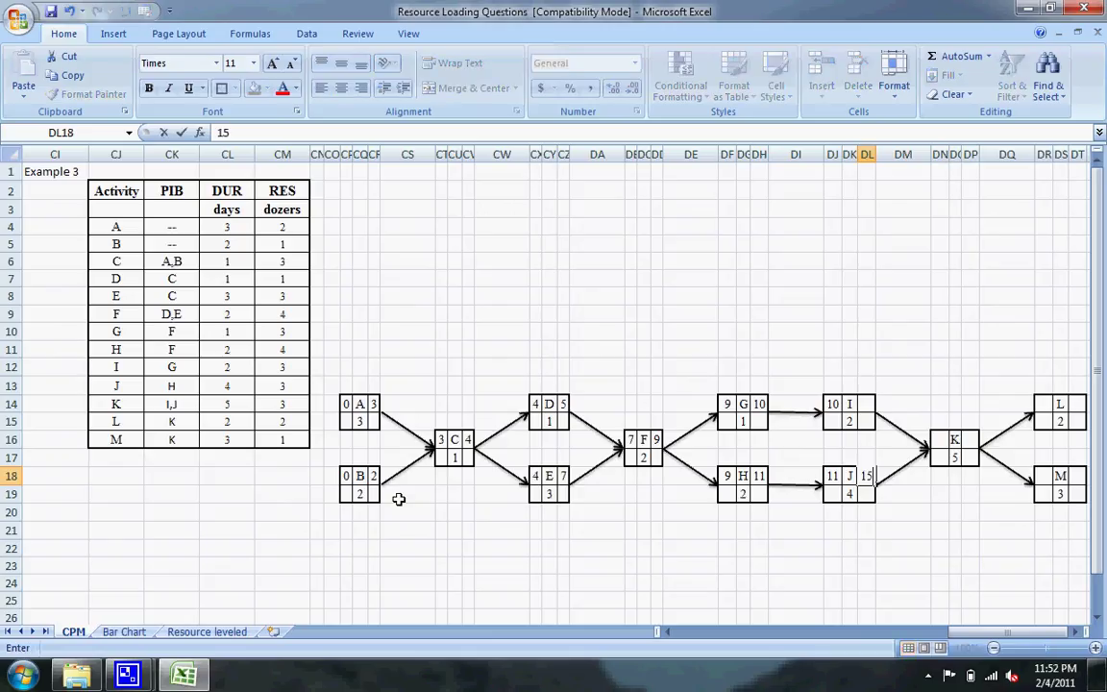
{"action": "key", "text": "Up"}
{"action": "key", "text": "Up"}
{"action": "key", "text": "Up"}
{"action": "key", "text": "Up"}
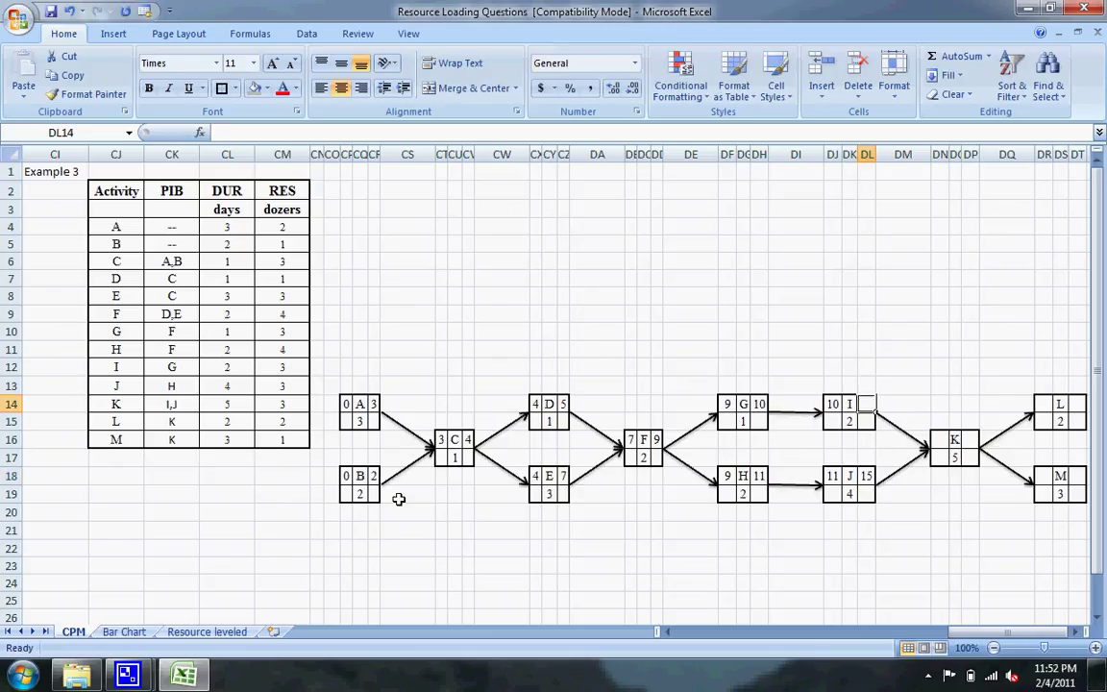
{"action": "type", "text": "12"}
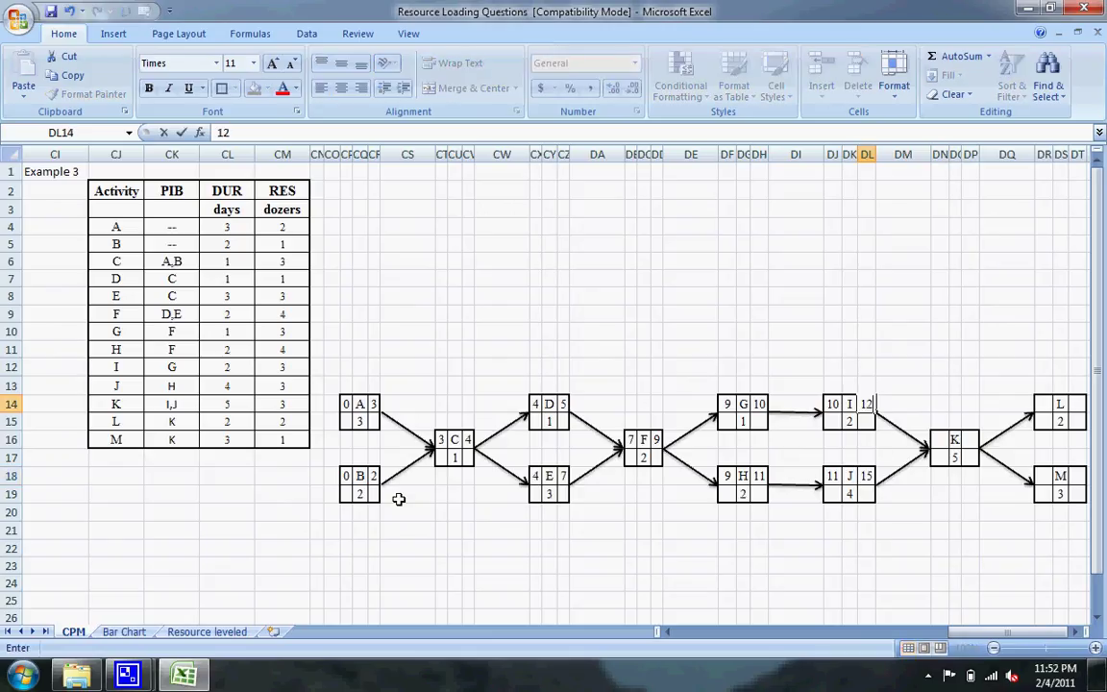
{"action": "key", "text": "Right"}
Fill in activity K's node with an early start of 15 and an early finish of 20.
{"action": "key", "text": "Right"}
{"action": "key", "text": "Down"}
{"action": "key", "text": "Down"}
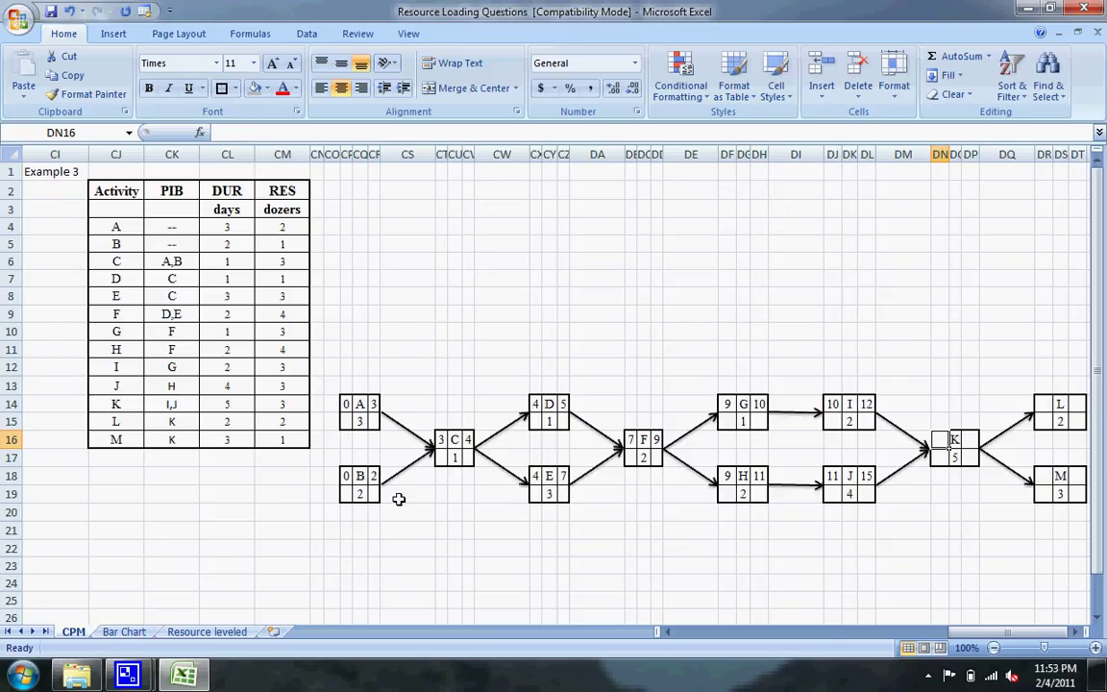
{"action": "type", "text": "15"}
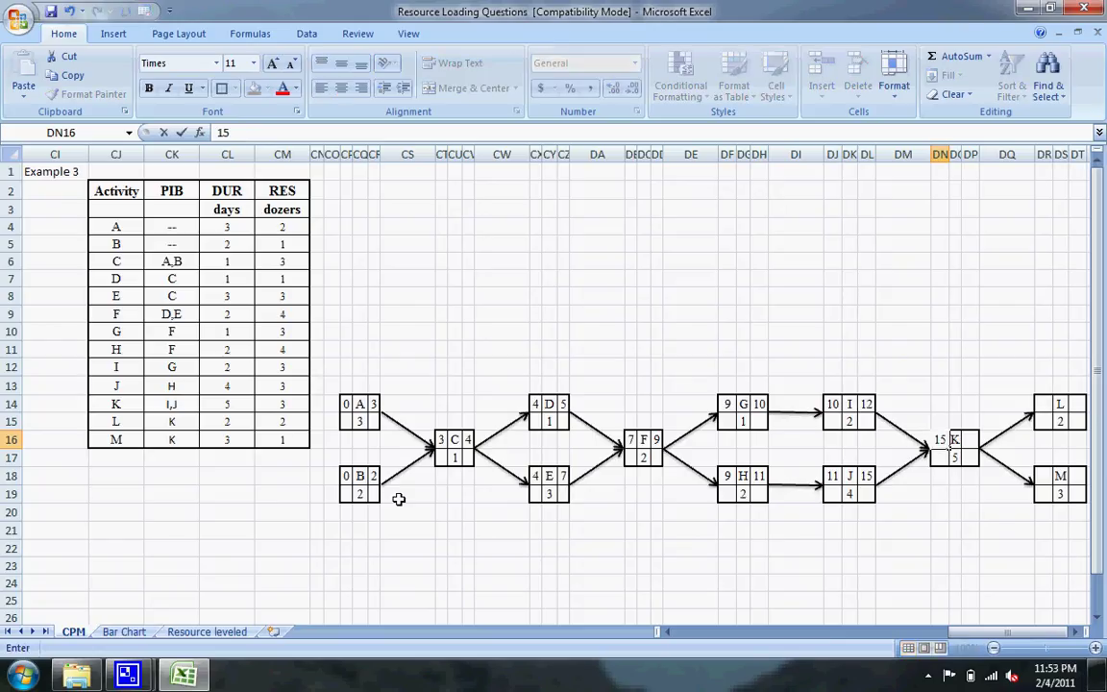
{"action": "key", "text": "Tab"}
{"action": "key", "text": "Tab"}
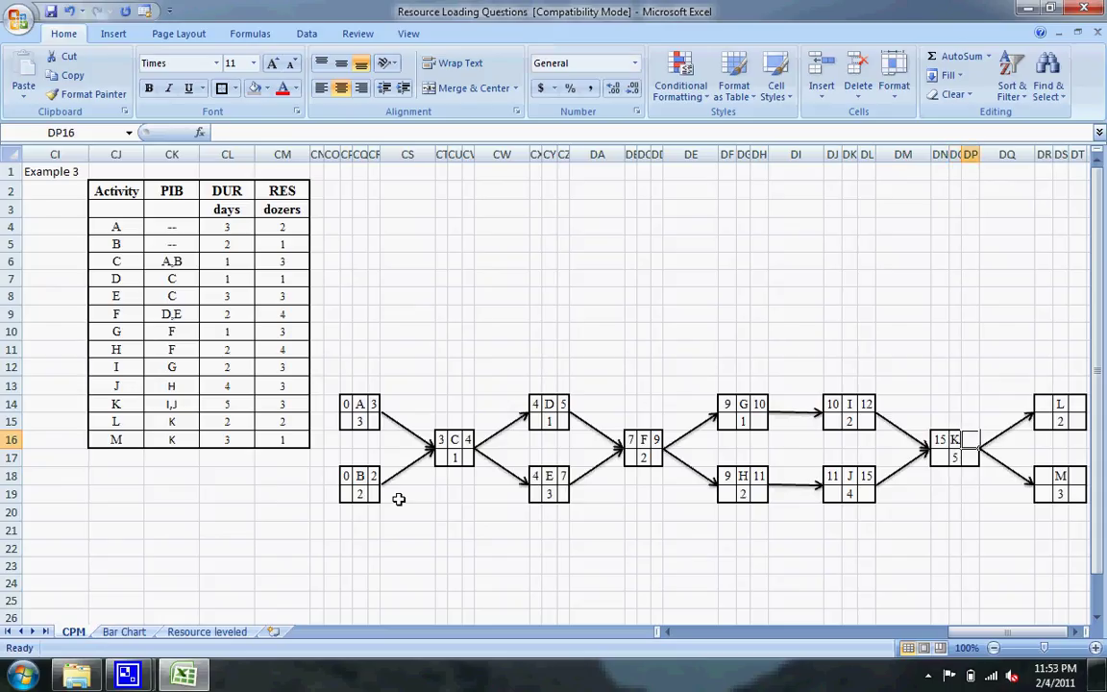
{"action": "type", "text": "20"}
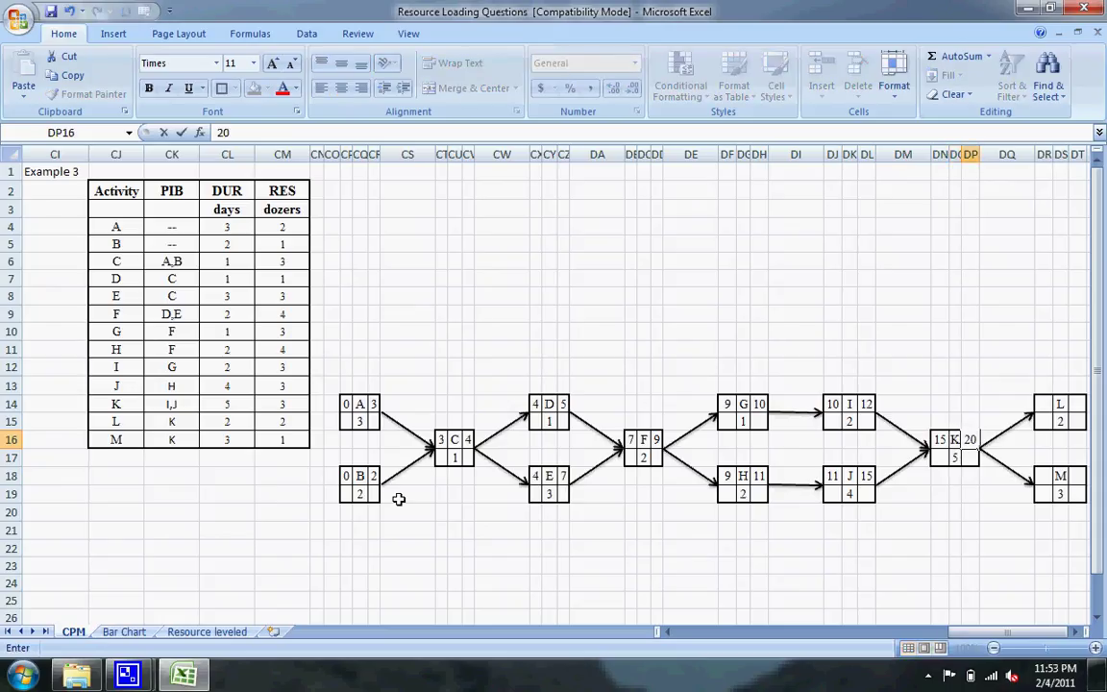
Enter an early start time of 20 for both activity L and activity M.
{"action": "key", "text": "Tab"}
{"action": "key", "text": "Tab"}
{"action": "key", "text": "Up"}
{"action": "key", "text": "Up"}
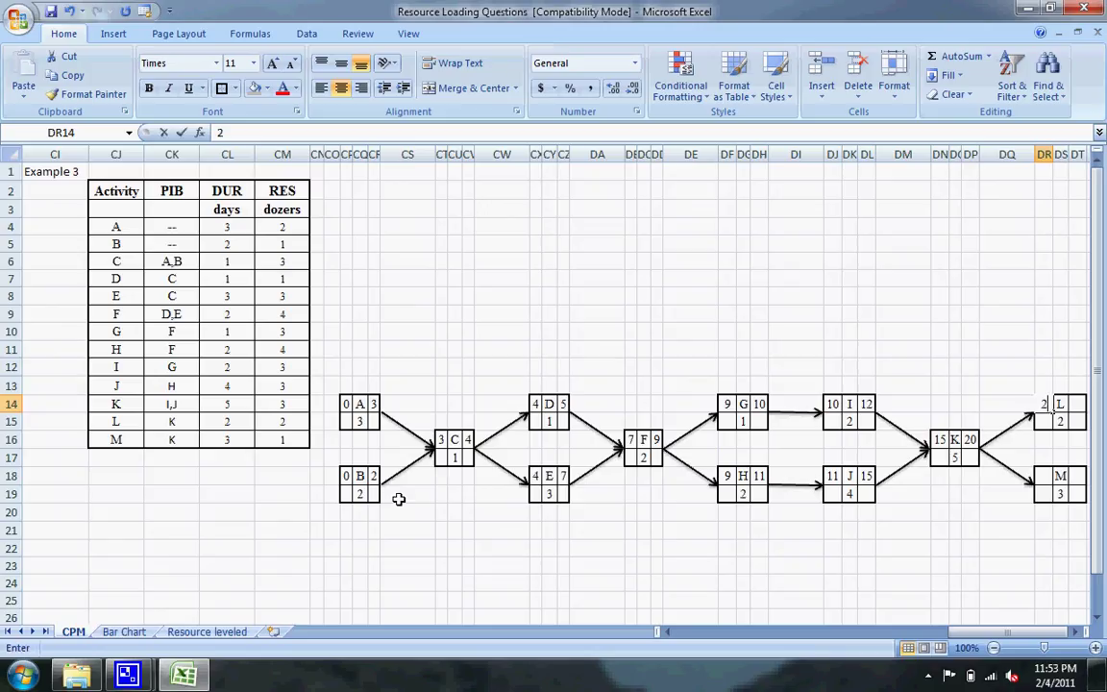
{"action": "type", "text": "20"}
{"action": "key", "text": "Return"}
{"action": "key", "text": "Down"}
{"action": "key", "text": "Down"}
{"action": "key", "text": "Down"}
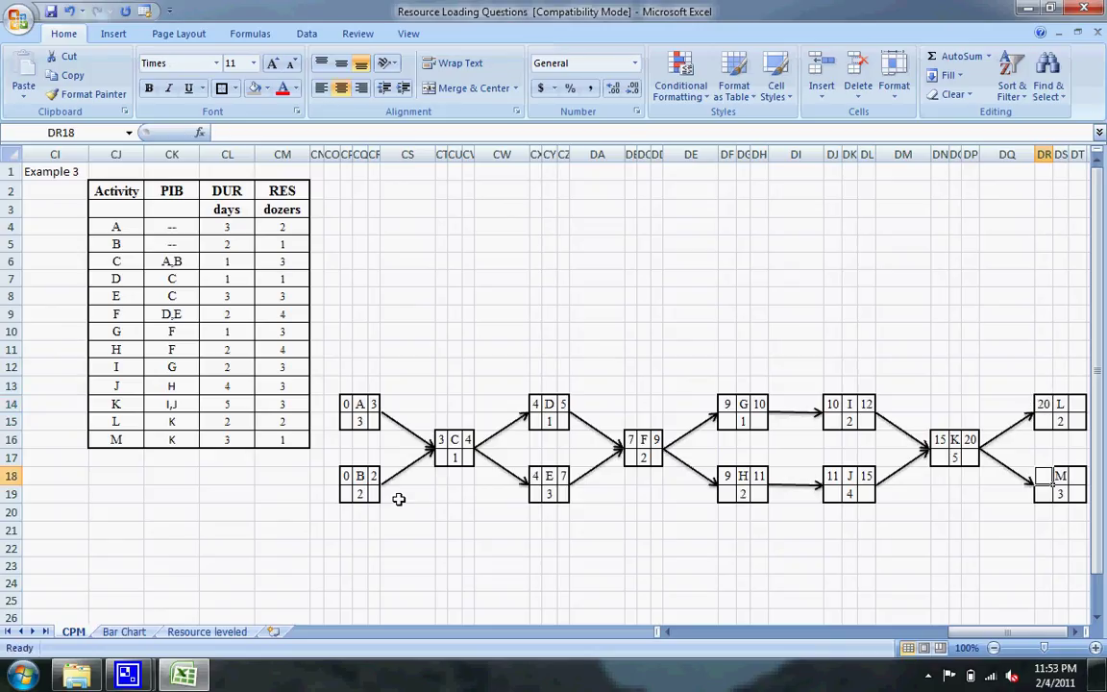
{"action": "type", "text": "20"}
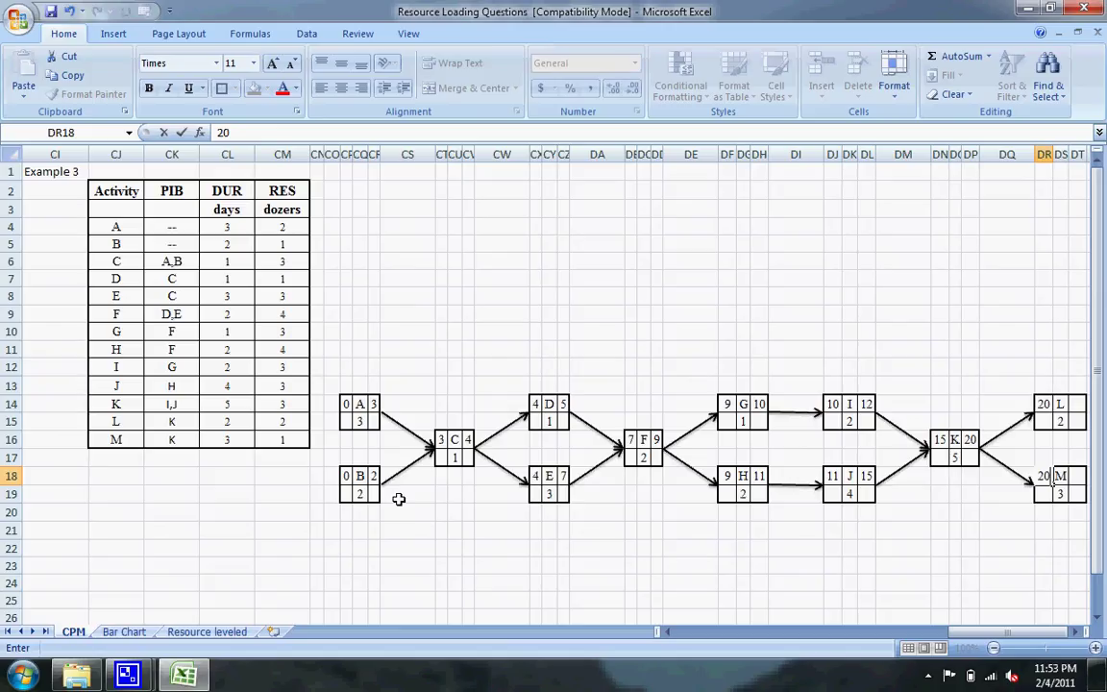
Enter the early finish times 23 for activity M and 22 for activity L.
{"action": "key", "text": "Right"}
{"action": "key", "text": "Right"}
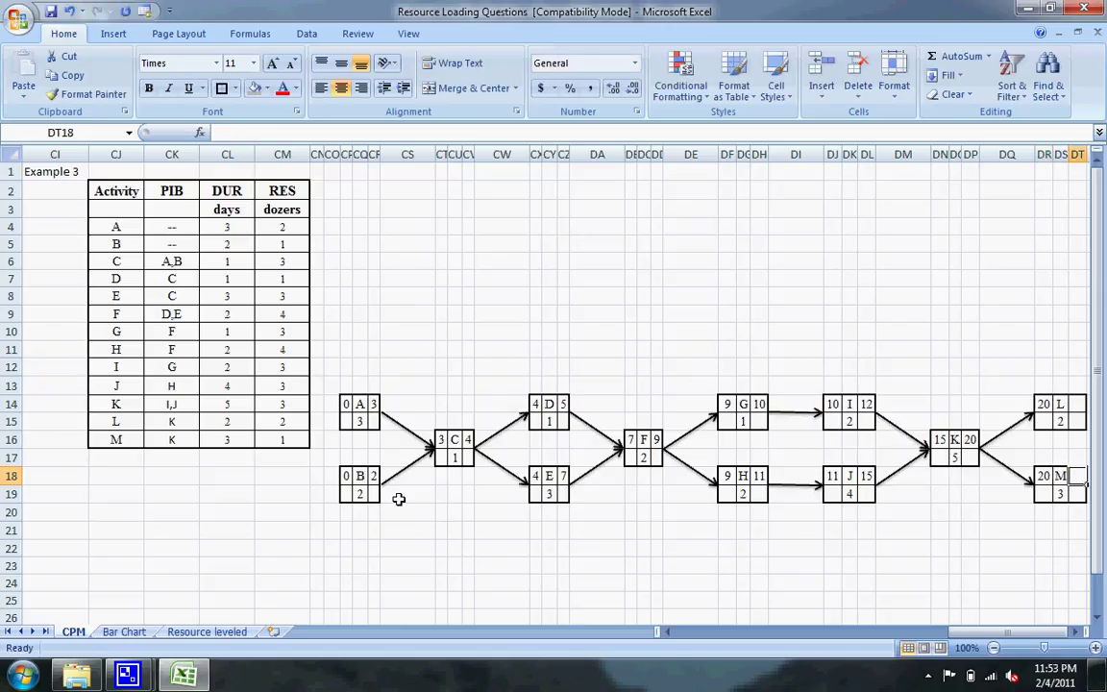
{"action": "type", "text": "23"}
{"action": "key", "text": "Up"}
{"action": "key", "text": "Up"}
{"action": "key", "text": "Up"}
{"action": "key", "text": "Up"}
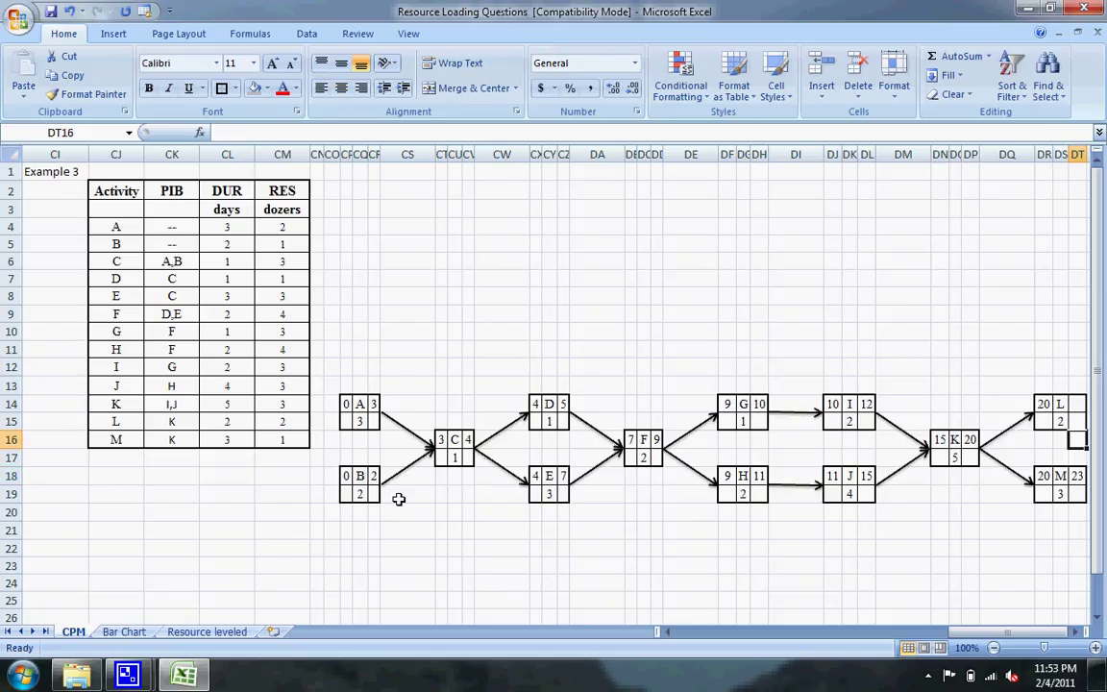
{"action": "type", "text": "22"}
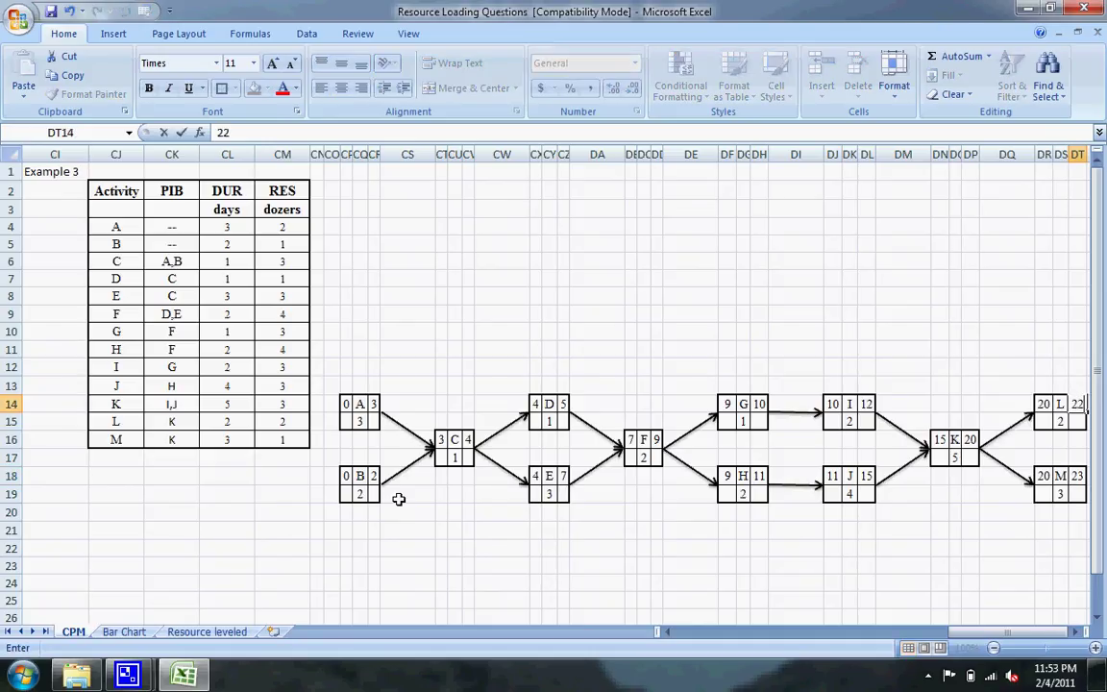
Start the backward pass by entering a late finish time of 23 below activity M's early finish.
{"action": "key", "text": "Down"}
{"action": "key", "text": "Down"}
{"action": "key", "text": "Down"}
{"action": "key", "text": "Down"}
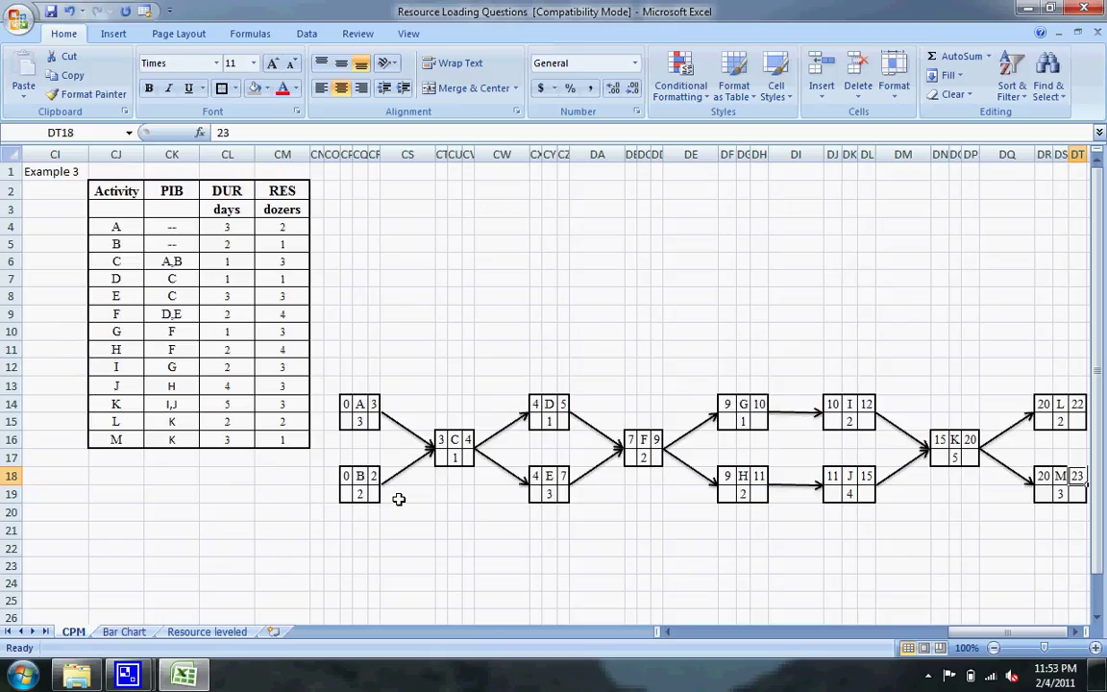
{"action": "key", "text": "Down"}
{"action": "type", "text": "23"}
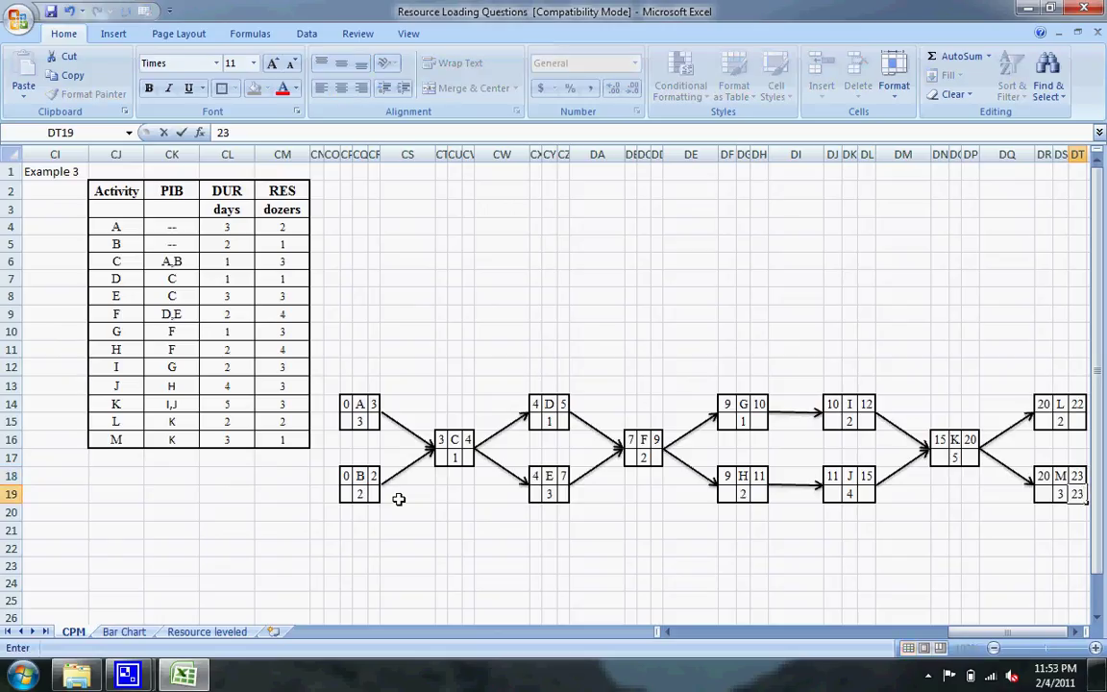
Enter a late finish time of 23 for activity L below its early finish.
{"action": "key", "text": "Left"}
{"action": "key", "text": "Left"}
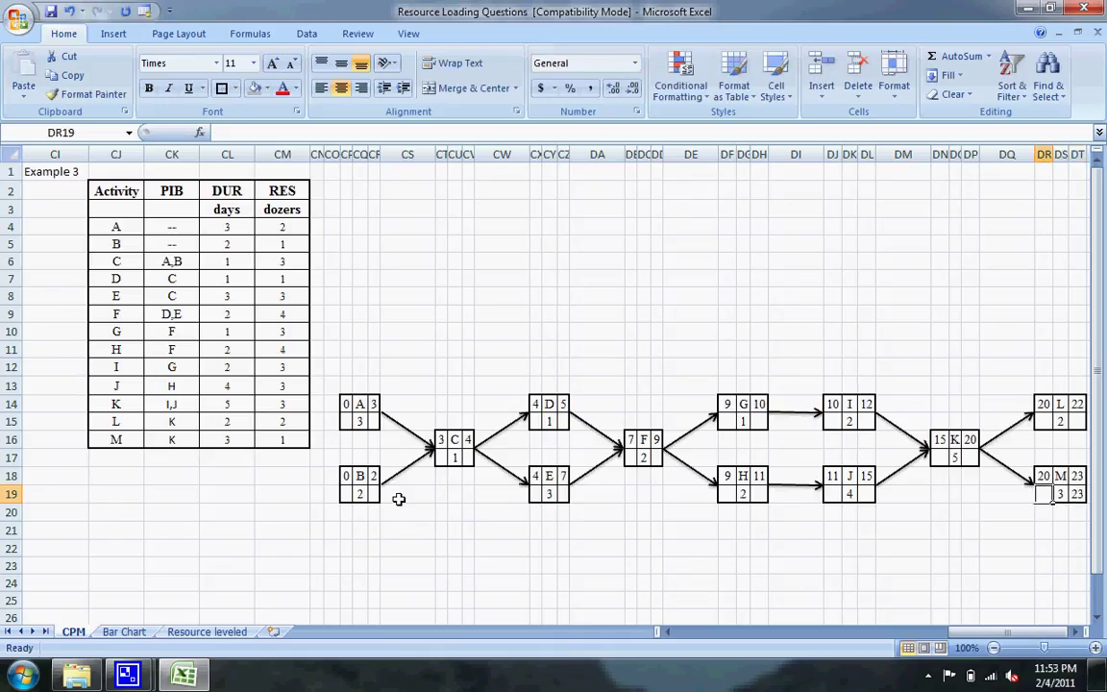
{"action": "key", "text": "Right"}
{"action": "key", "text": "Right"}
{"action": "key", "text": "Up"}
{"action": "key", "text": "Up"}
{"action": "key", "text": "Up"}
{"action": "key", "text": "Up"}
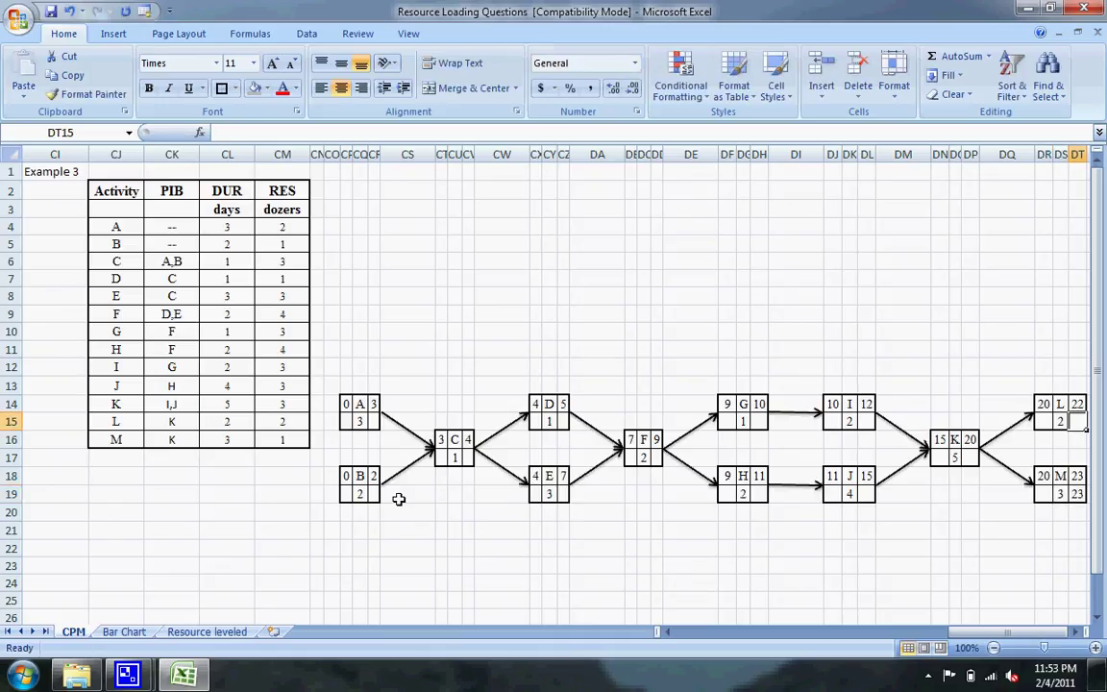
{"action": "type", "text": "23"}
{"action": "key", "text": "Return"}
Enter the late start times 20 for activity M and 21 for activity L.
{"action": "key", "text": "Down"}
{"action": "key", "text": "Down"}
{"action": "key", "text": "Down"}
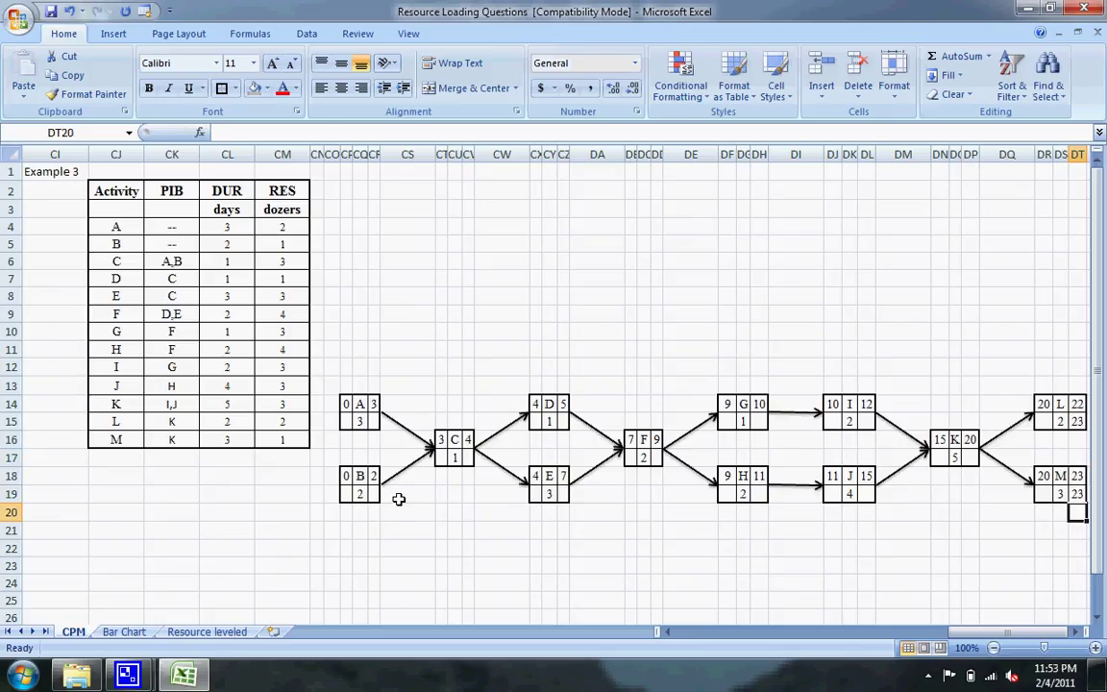
{"action": "key", "text": "Left"}
{"action": "key", "text": "Left"}
{"action": "type", "text": "20"}
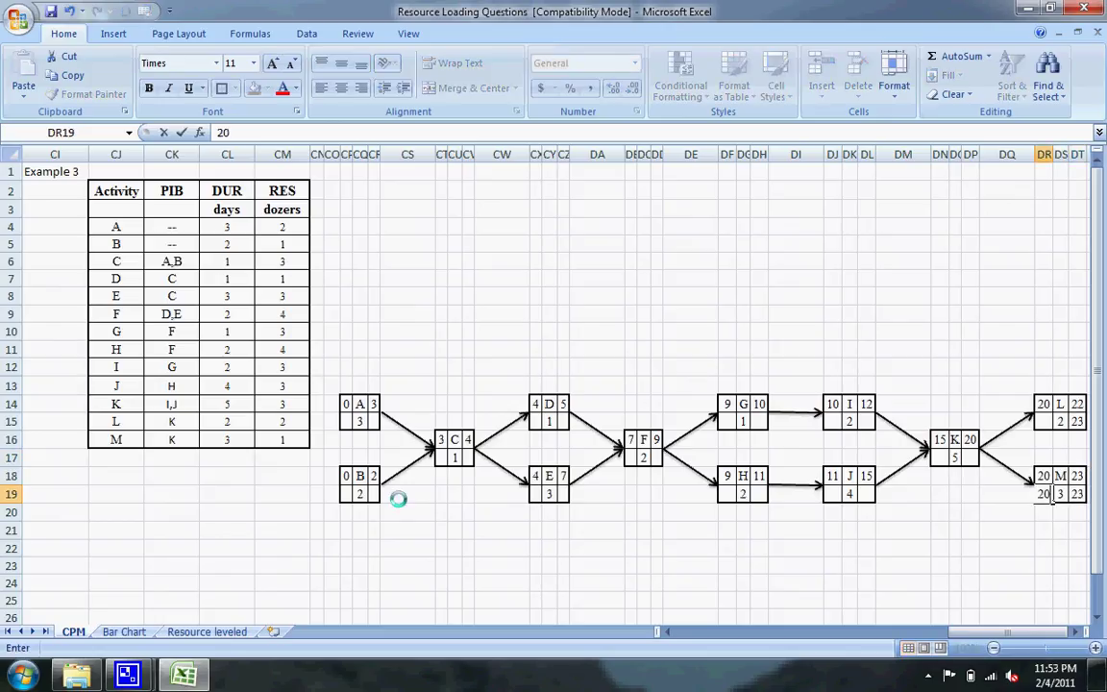
{"action": "key", "text": "Up"}
{"action": "key", "text": "Up"}
{"action": "key", "text": "Up"}
{"action": "key", "text": "Up"}
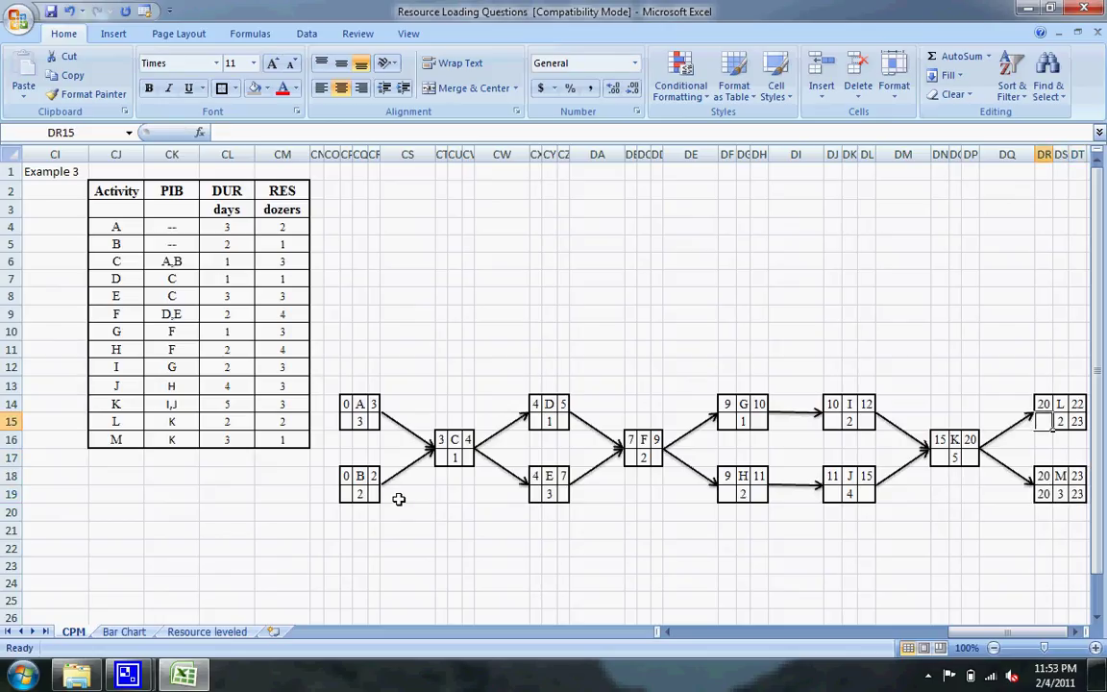
{"action": "type", "text": "21"}
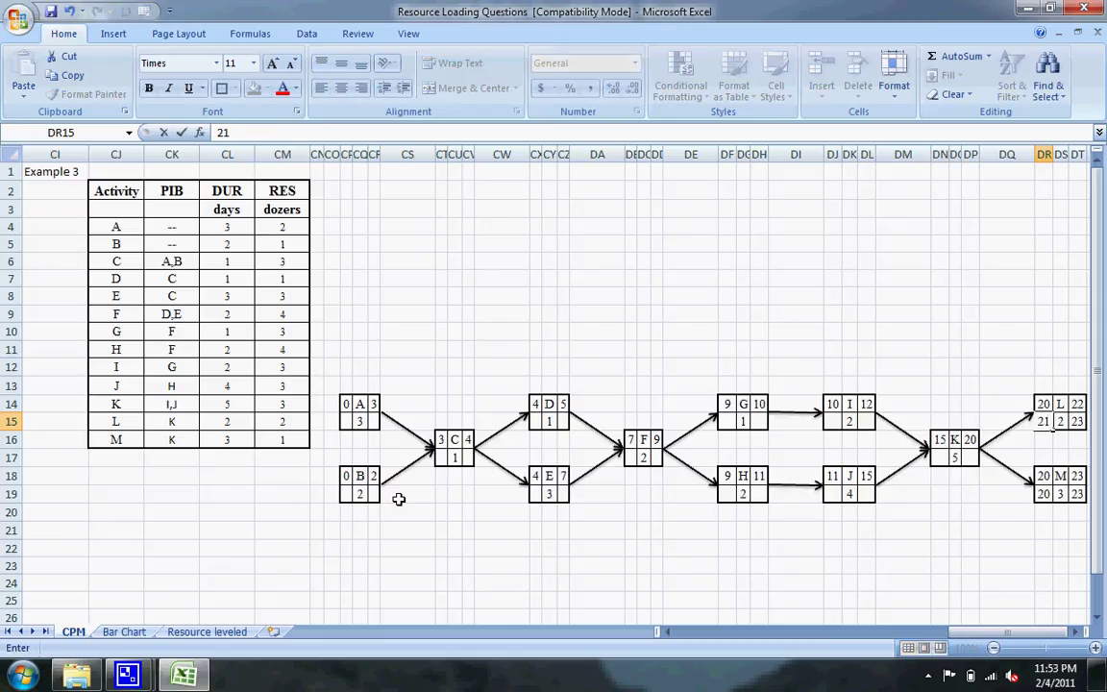
Review the finish times, durations and late start times in the nodes of activities L and M.
{"action": "key", "text": "Right"}
{"action": "key", "text": "Down"}
{"action": "key", "text": "Down"}
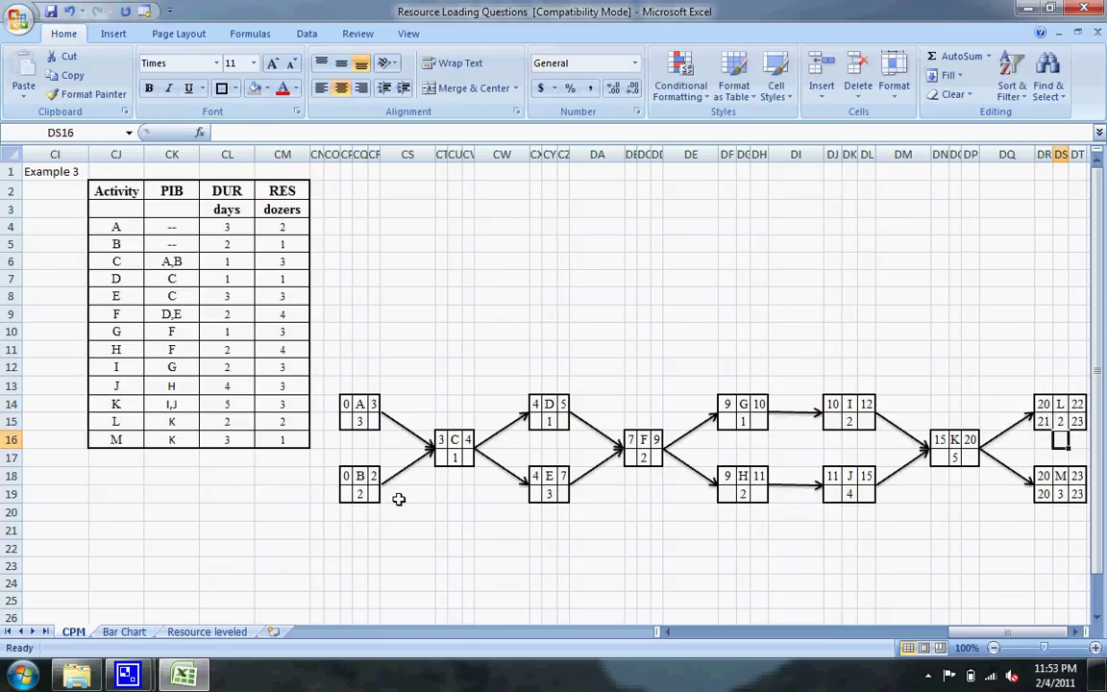
{"action": "key", "text": "Right"}
{"action": "key", "text": "Up"}
{"action": "key", "text": "Up"}
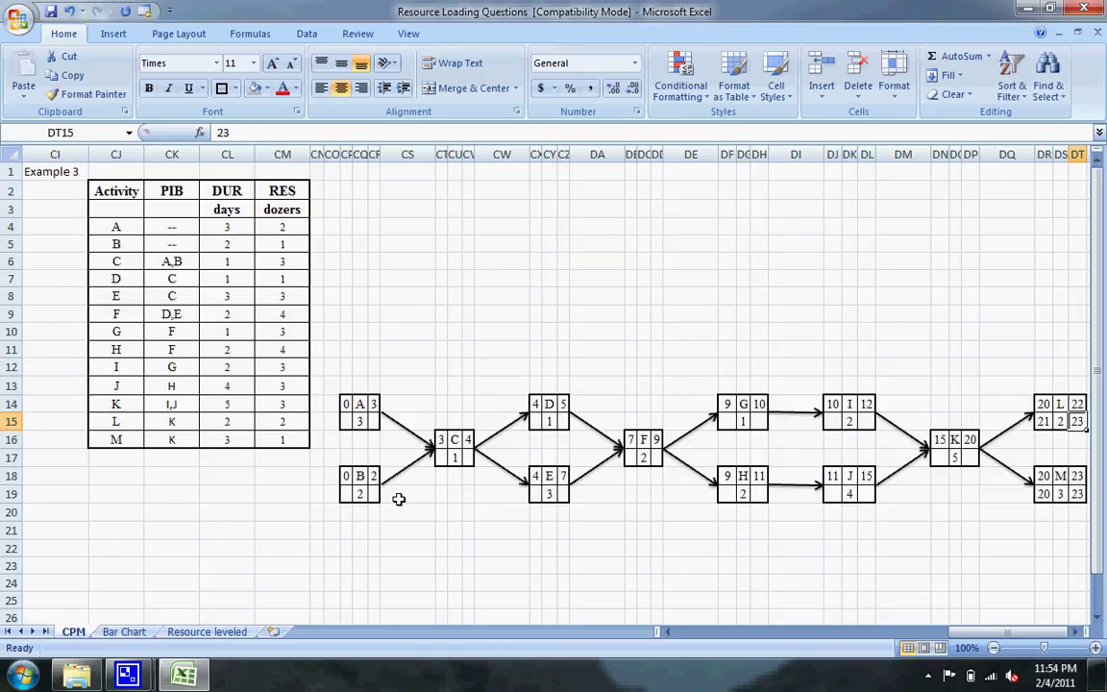
{"action": "key", "text": "Down"}
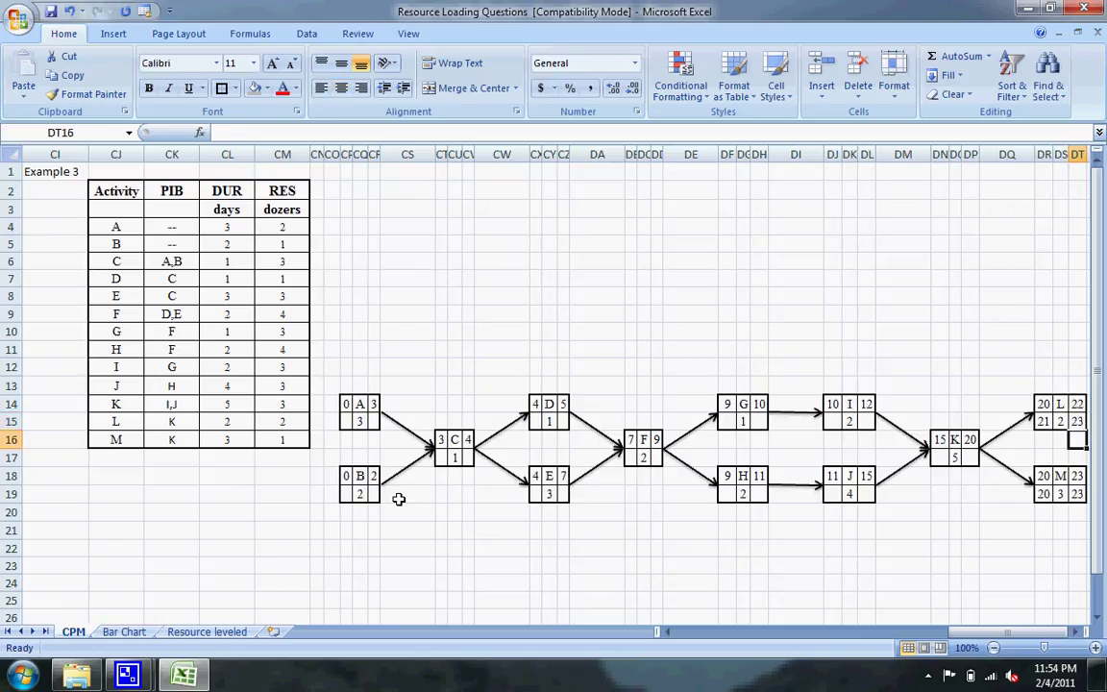
{"action": "key", "text": "Up"}
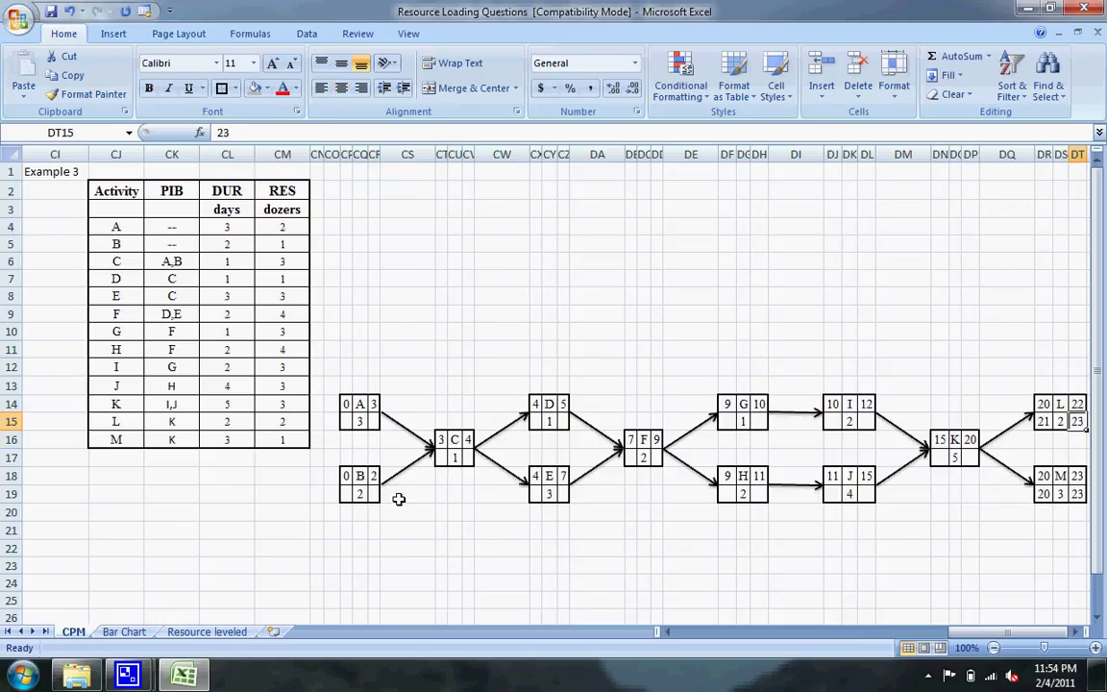
{"action": "key", "text": "Down"}
{"action": "key", "text": "Down"}
{"action": "key", "text": "Down"}
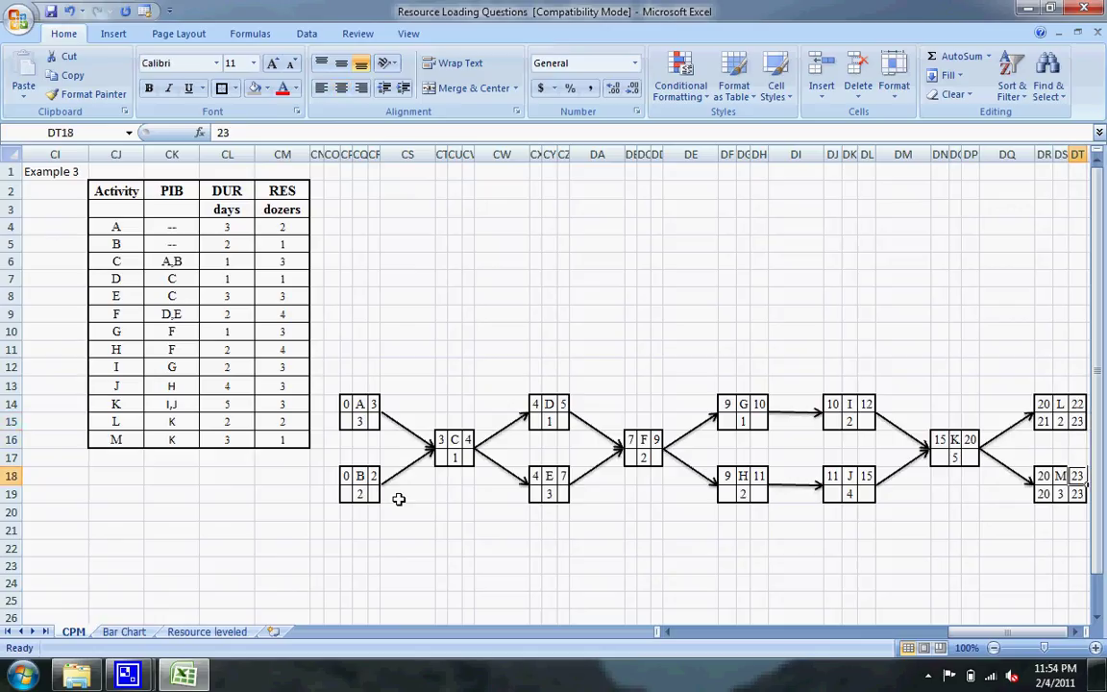
{"action": "key", "text": "Down"}
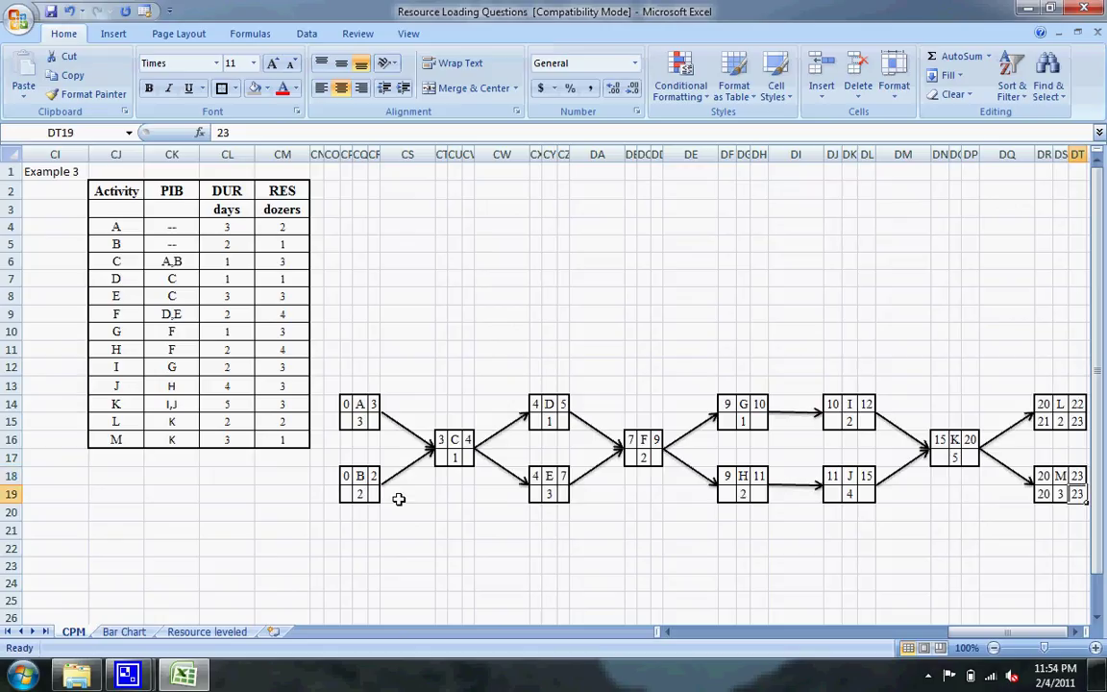
{"action": "key", "text": "Up"}
{"action": "key", "text": "Up"}
{"action": "key", "text": "Up"}
{"action": "key", "text": "Up"}
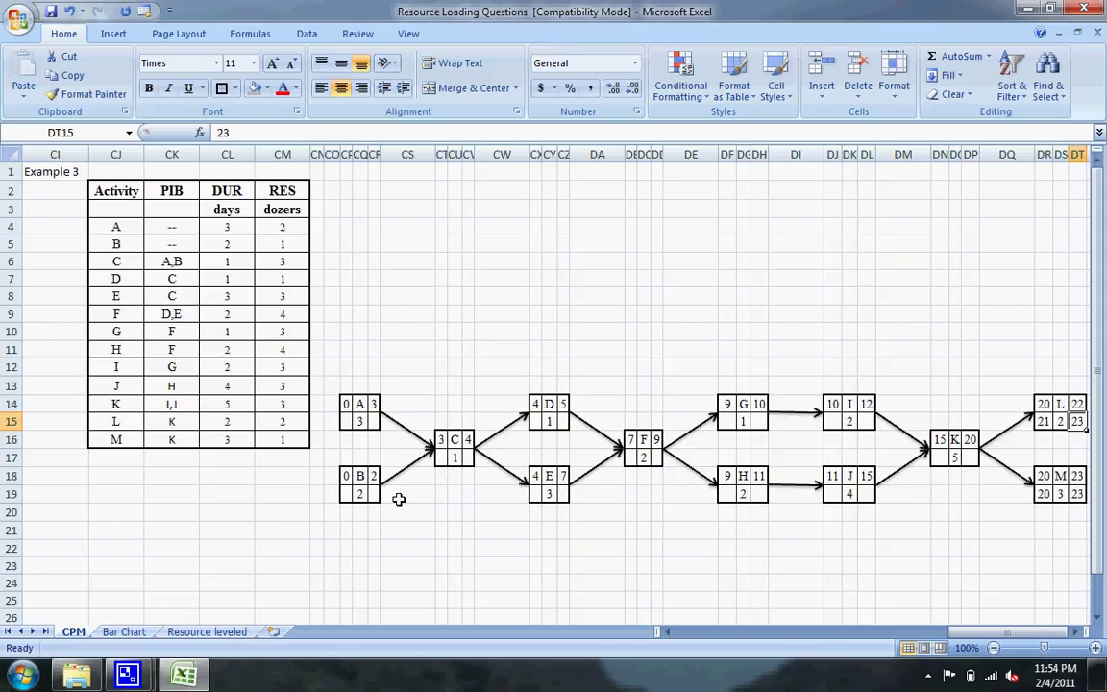
{"action": "key", "text": "Left"}
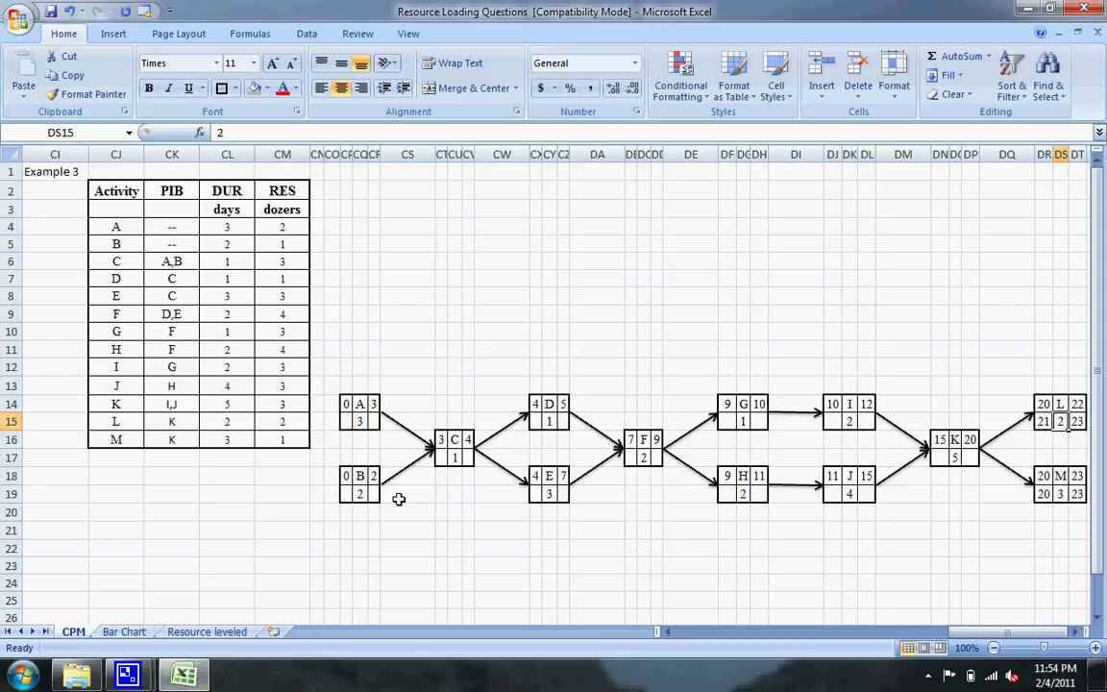
{"action": "key", "text": "Left"}
{"action": "key", "text": "Right"}
{"action": "key", "text": "Right"}
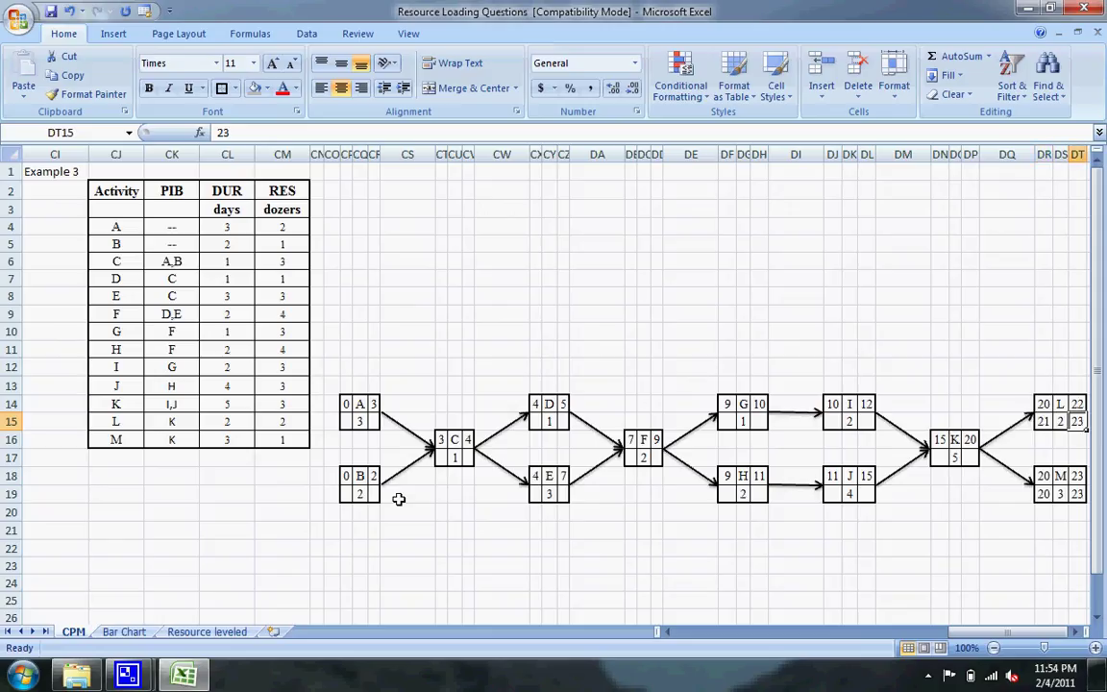
Enter a late finish time of 20 for activity K below its early finish.
{"action": "key", "text": "Left"}
{"action": "key", "text": "Left"}
{"action": "key", "text": "Left"}
{"action": "key", "text": "Left"}
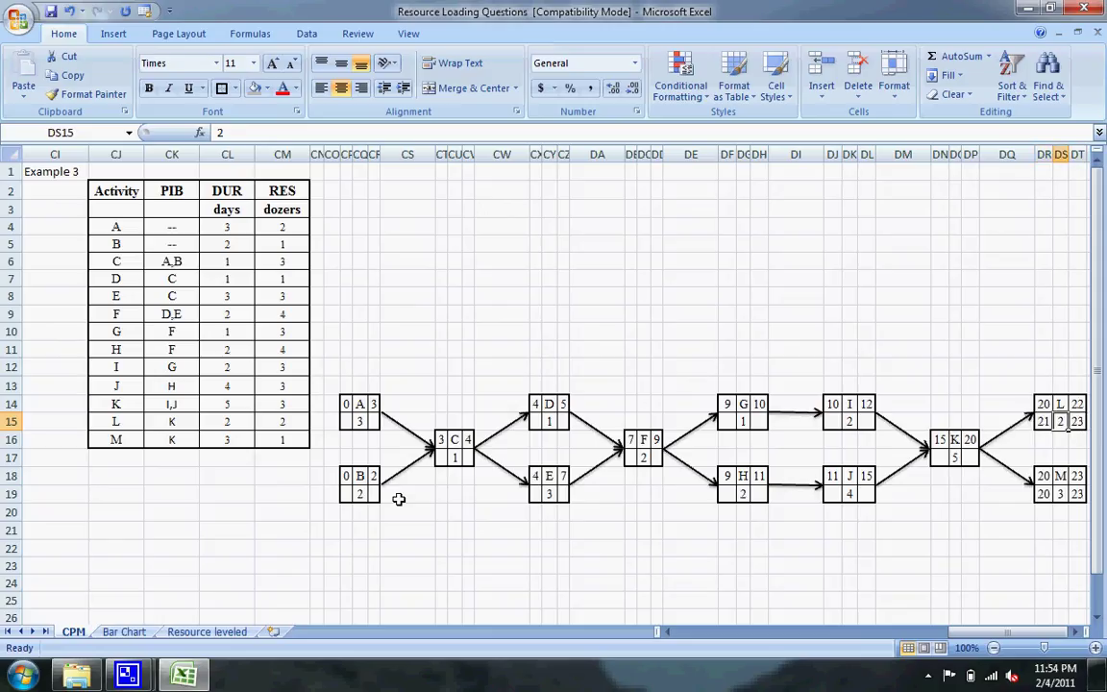
{"action": "key", "text": "Down"}
{"action": "key", "text": "Down"}
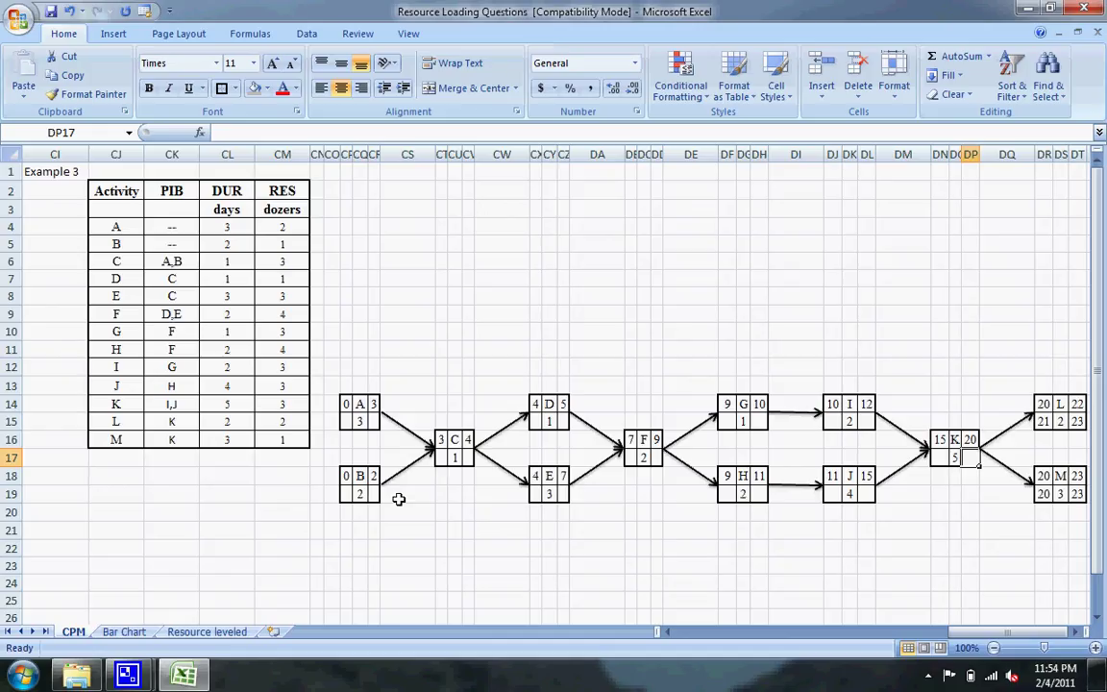
{"action": "type", "text": "20"}
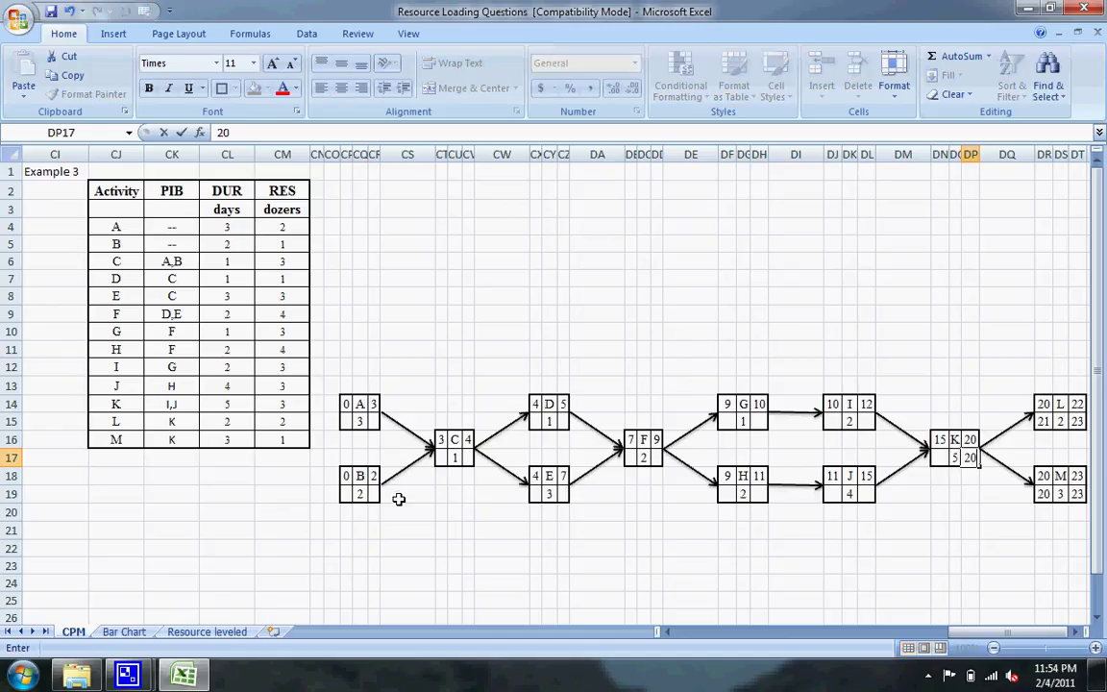
{"action": "key", "text": "Return"}
Check activity M's start times and enter a late start time of 15 for activity K.
{"action": "key", "text": "Right"}
{"action": "key", "text": "Right"}
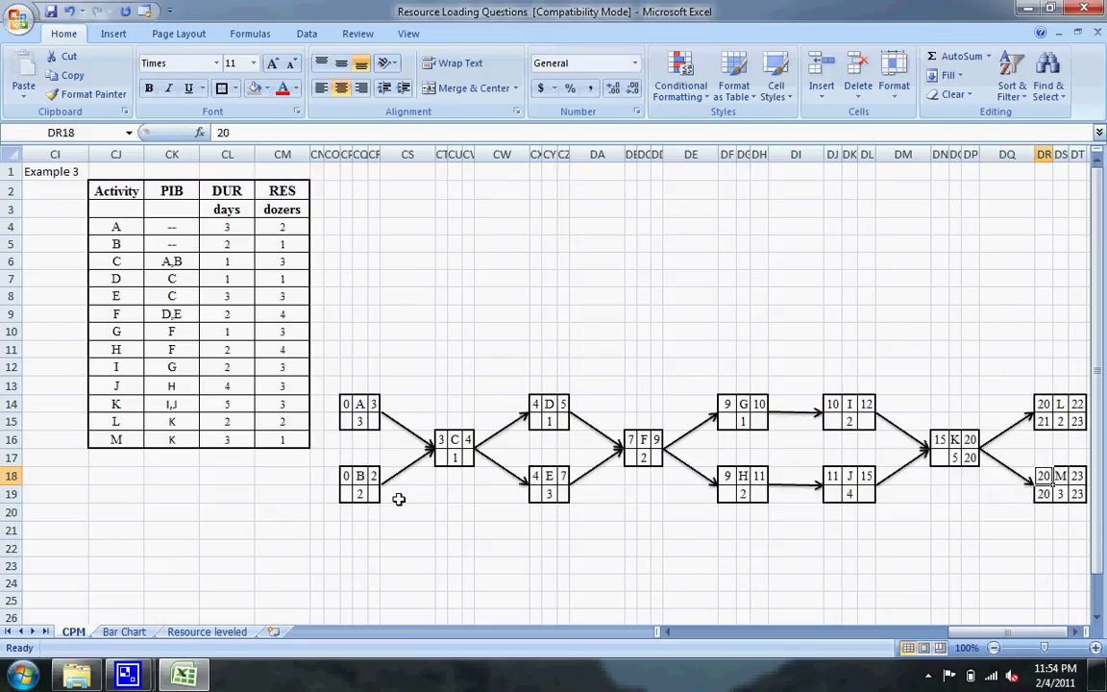
{"action": "key", "text": "Down"}
{"action": "key", "text": "Up"}
{"action": "key", "text": "Left"}
{"action": "key", "text": "Left"}
{"action": "key", "text": "Left"}
{"action": "key", "text": "Up"}
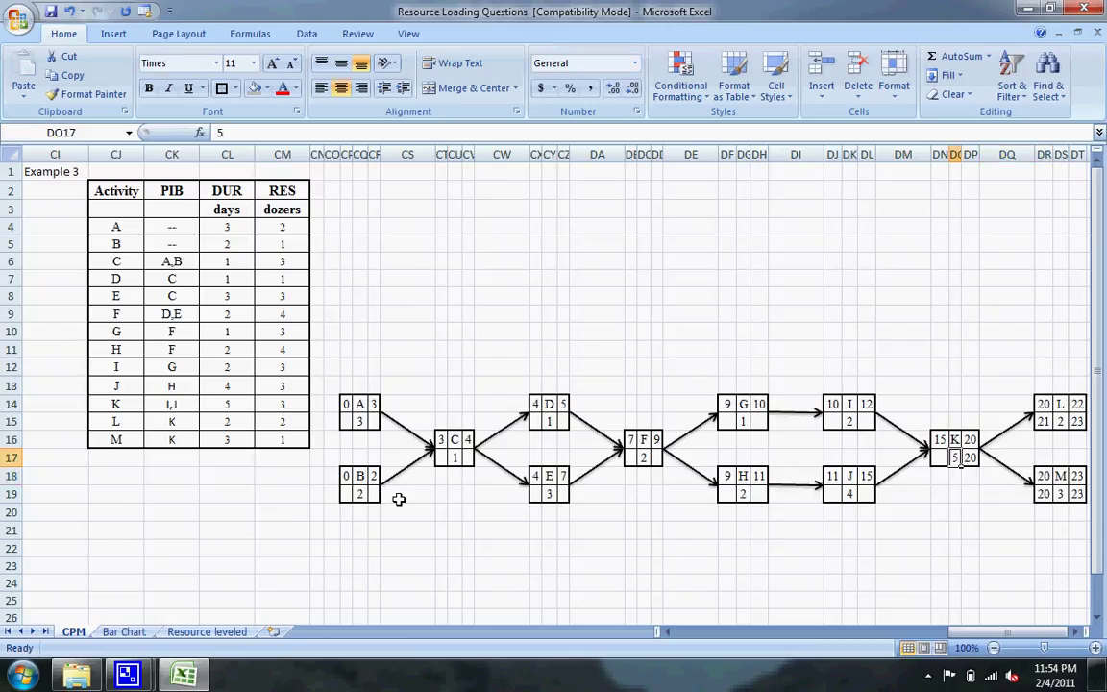
{"action": "key", "text": "Left"}
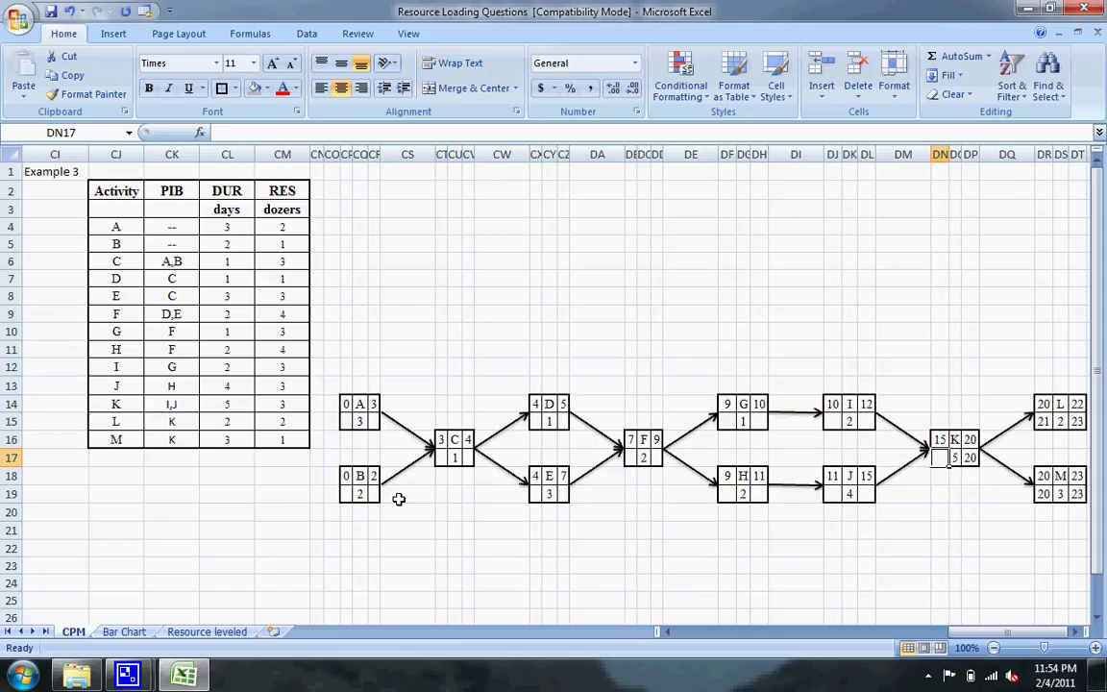
{"action": "type", "text": "15"}
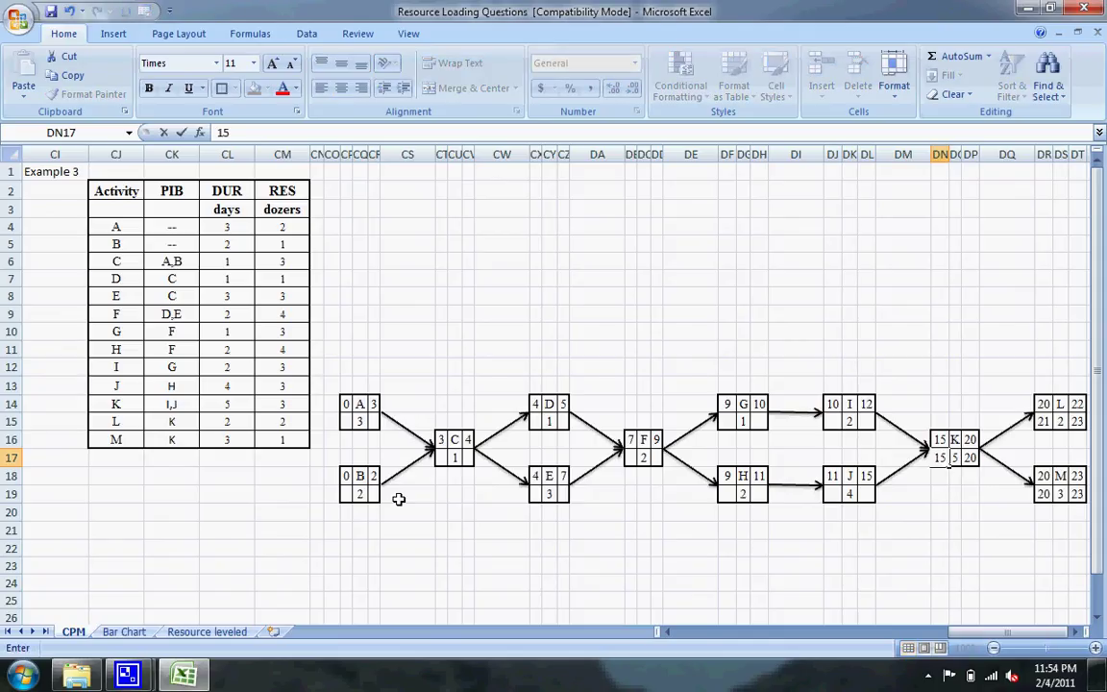
Enter a late finish time of 15 for activity I below its early finish.
{"action": "key", "text": "Left"}
{"action": "key", "text": "Left"}
{"action": "key", "text": "Up"}
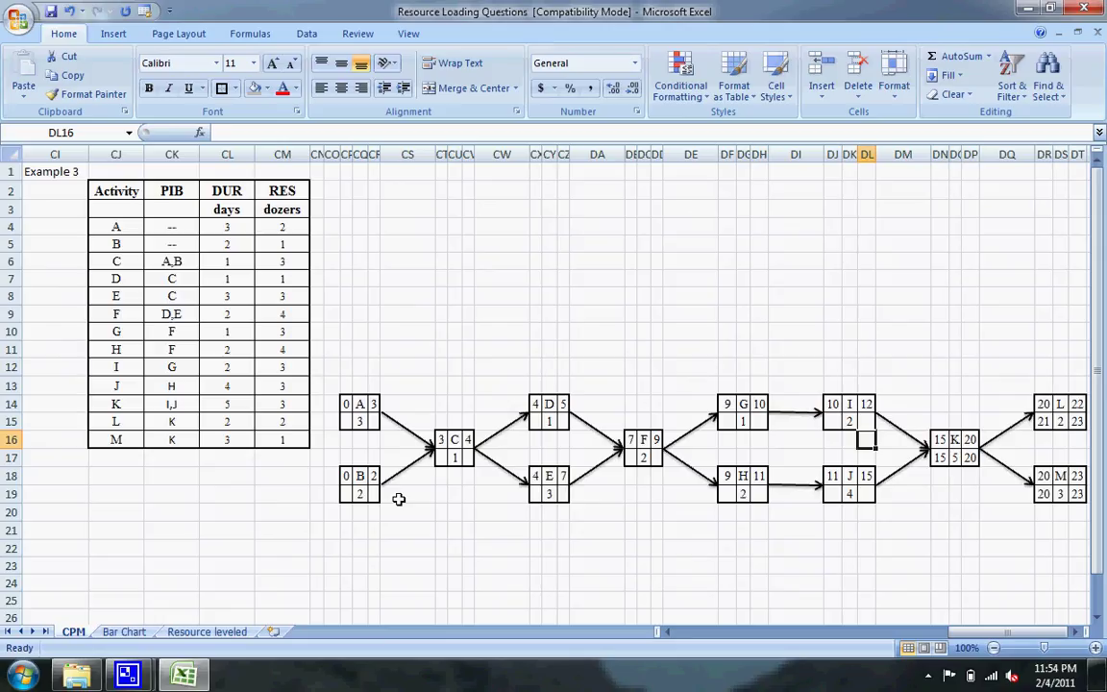
{"action": "key", "text": "Right"}
{"action": "key", "text": "Right"}
{"action": "key", "text": "Down"}
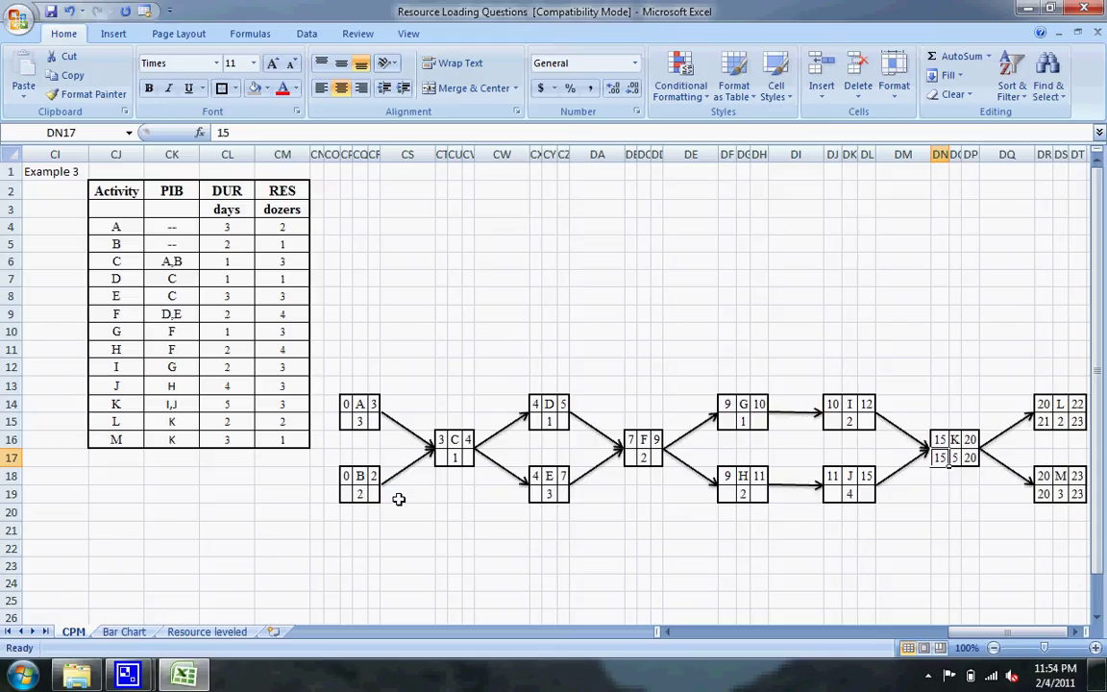
{"action": "key", "text": "Left"}
{"action": "key", "text": "Left"}
{"action": "key", "text": "Up"}
{"action": "key", "text": "Up"}
{"action": "type", "text": "1"}
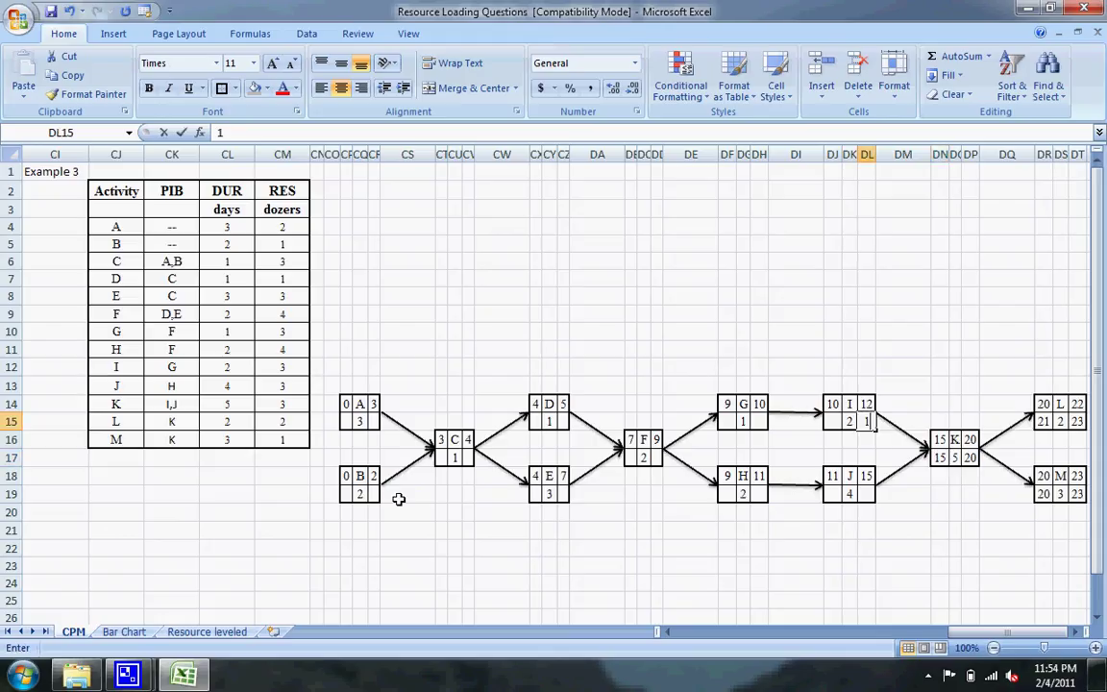
{"action": "type", "text": "5"}
Enter a late finish time of 15 for activity J below its early finish.
{"action": "key", "text": "Down"}
{"action": "key", "text": "Down"}
{"action": "key", "text": "Down"}
{"action": "key", "text": "Down"}
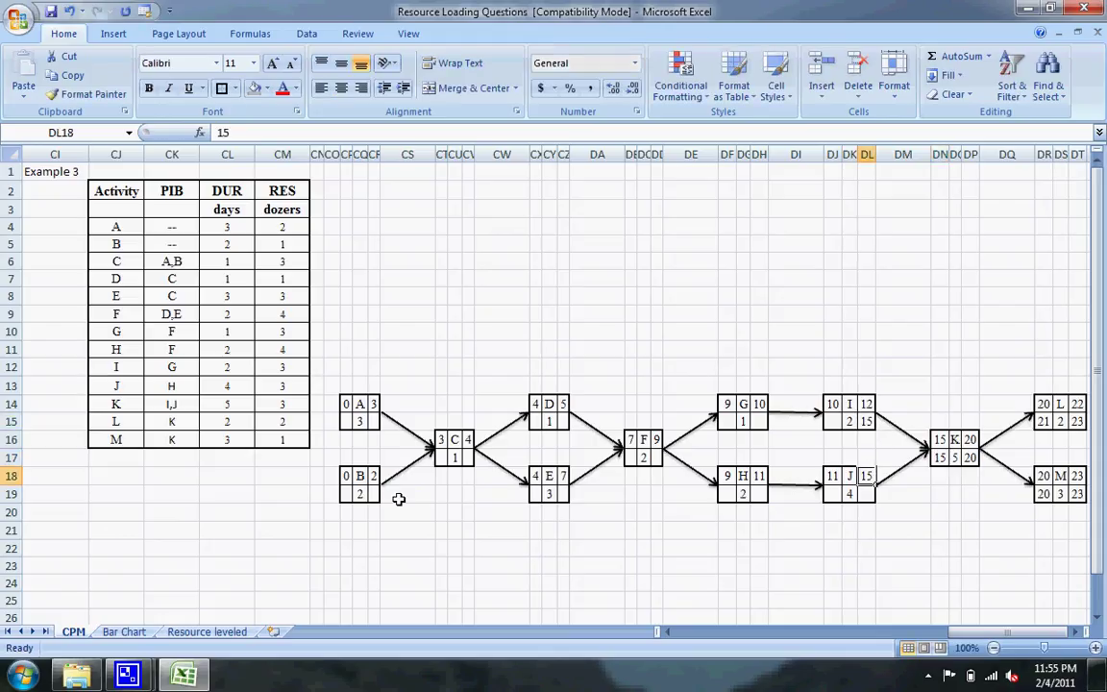
{"action": "type", "text": "15"}
{"action": "key", "text": "Left"}
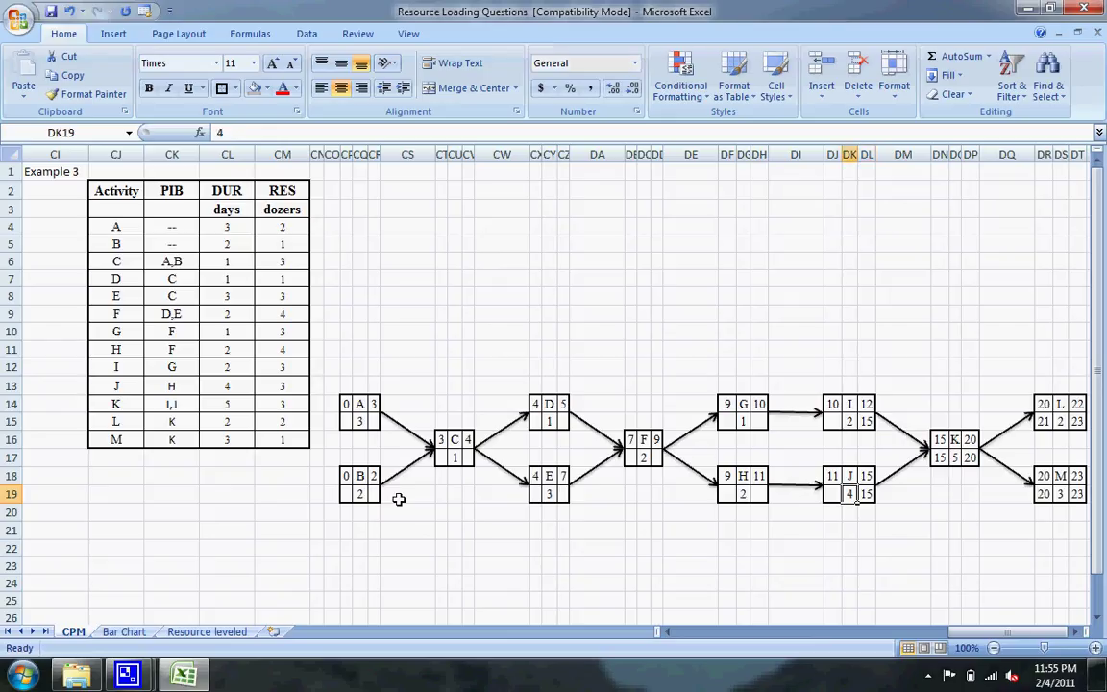
Enter late start times of 11 for activity J and 13 for activity I in the network.
{"action": "key", "text": "Left"}
{"action": "type", "text": "11"}
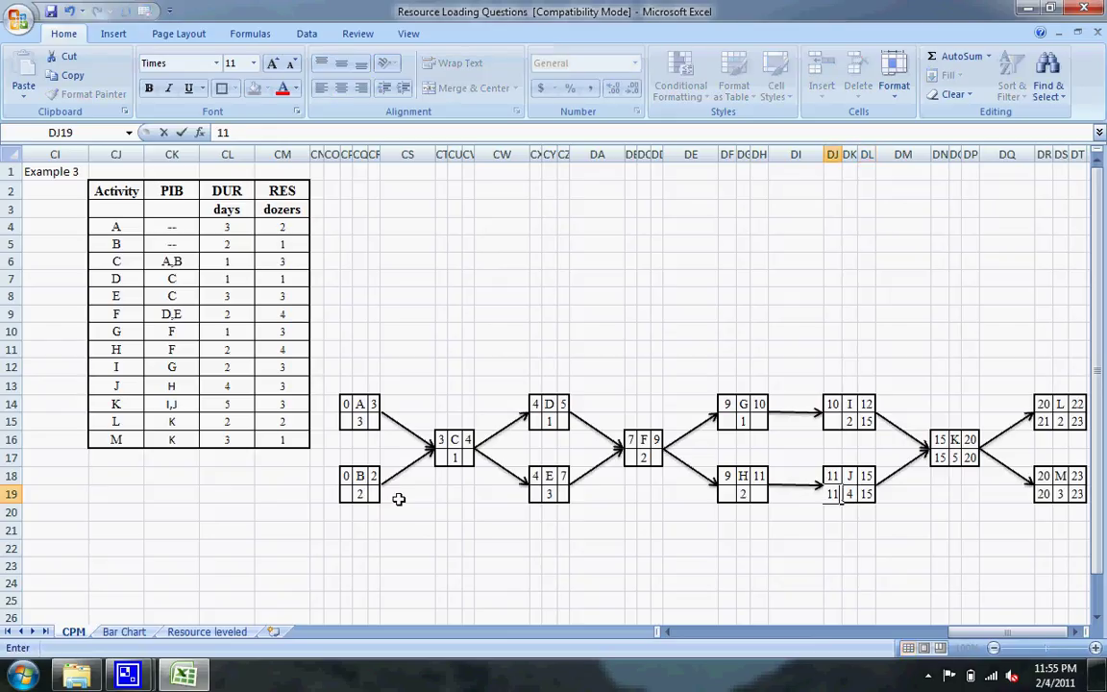
{"action": "key", "text": "Up"}
{"action": "key", "text": "Up"}
{"action": "key", "text": "Up"}
{"action": "key", "text": "Up"}
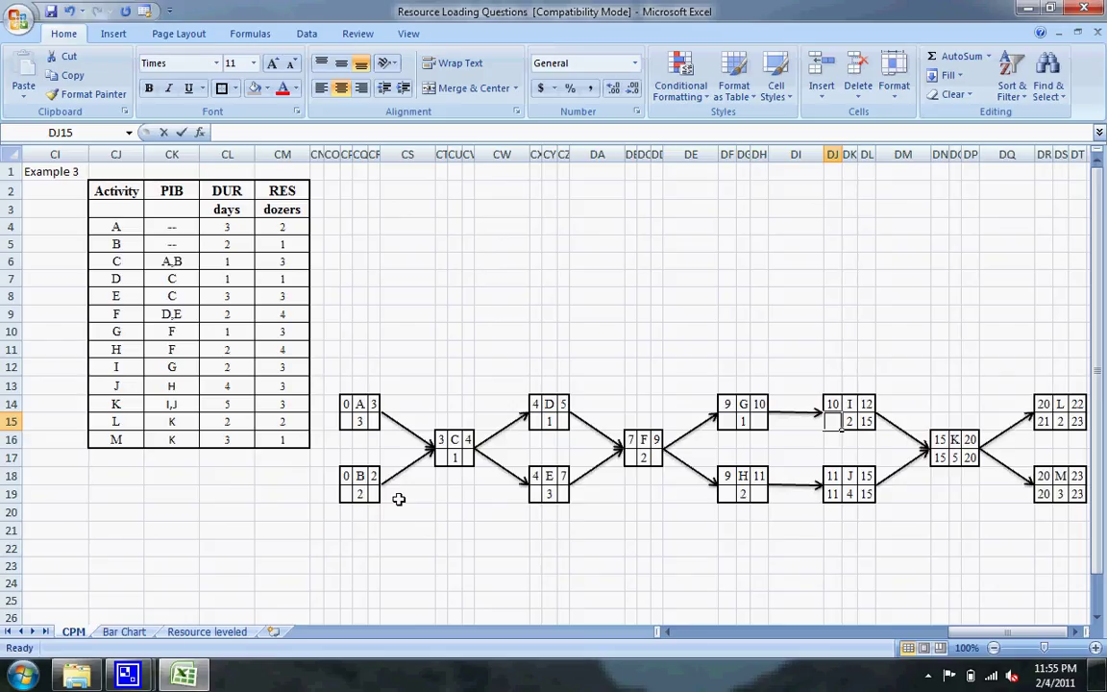
{"action": "type", "text": "13"}
Enter a late finish time of 13 and a late start time of 12 for activity G.
{"action": "key", "text": "Down"}
{"action": "key", "text": "Left"}
{"action": "key", "text": "Up"}
{"action": "key", "text": "Left"}
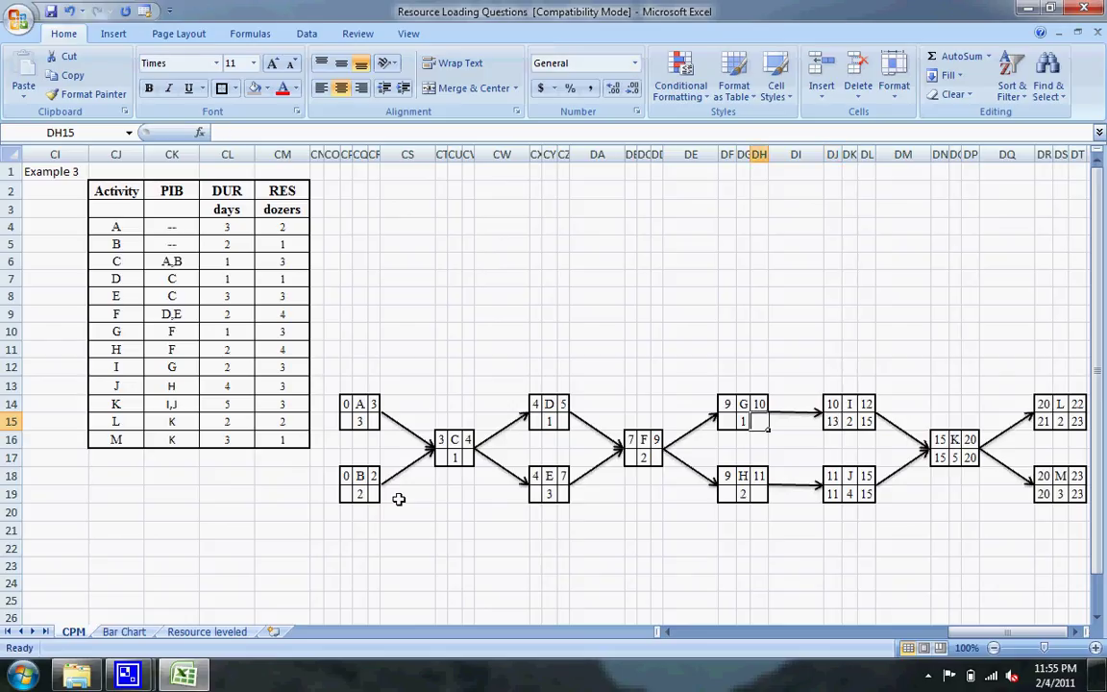
{"action": "type", "text": "13"}
{"action": "key", "text": "Left"}
{"action": "key", "text": "Left"}
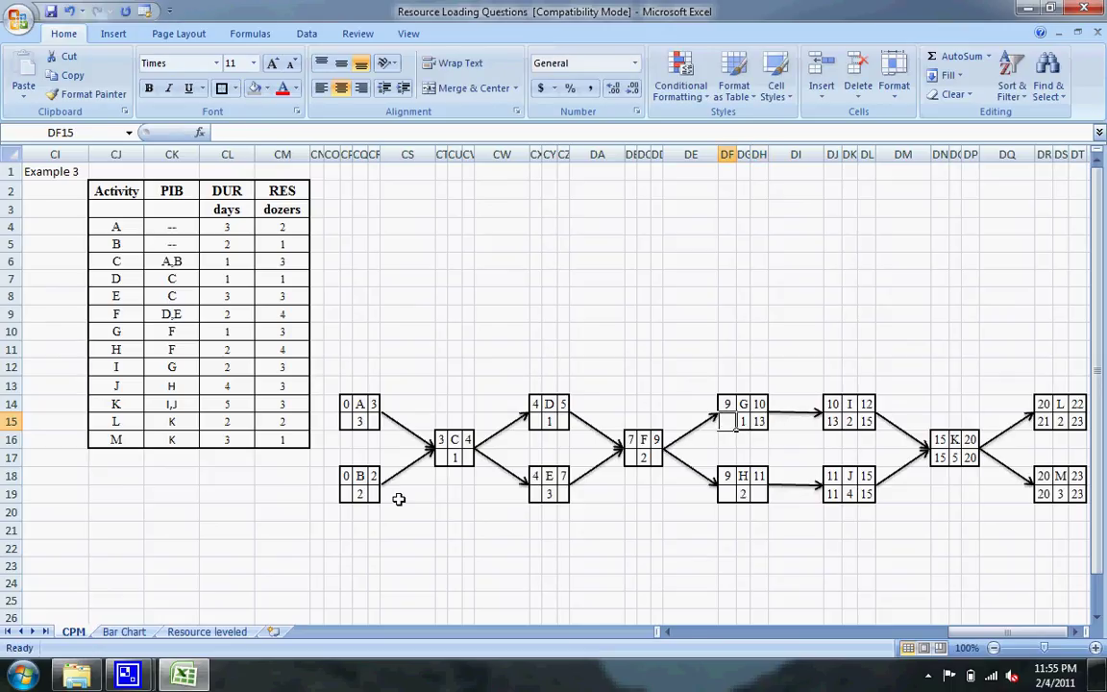
{"action": "type", "text": "12"}
Enter a late finish time of 11 and a late start time of 9 for activity H.
{"action": "key", "text": "Down"}
{"action": "key", "text": "Down"}
{"action": "key", "text": "Down"}
{"action": "key", "text": "Right"}
{"action": "key", "text": "Right"}
{"action": "key", "text": "Down"}
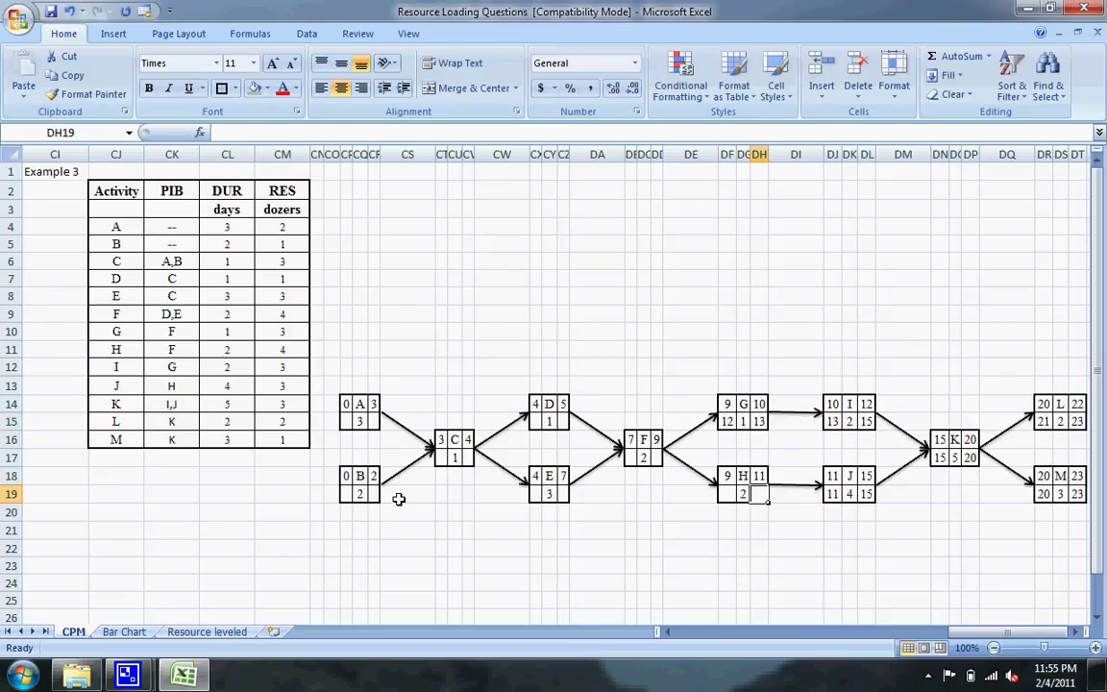
{"action": "type", "text": "11"}
{"action": "key", "text": "Left"}
{"action": "key", "text": "Left"}
{"action": "type", "text": "9"}
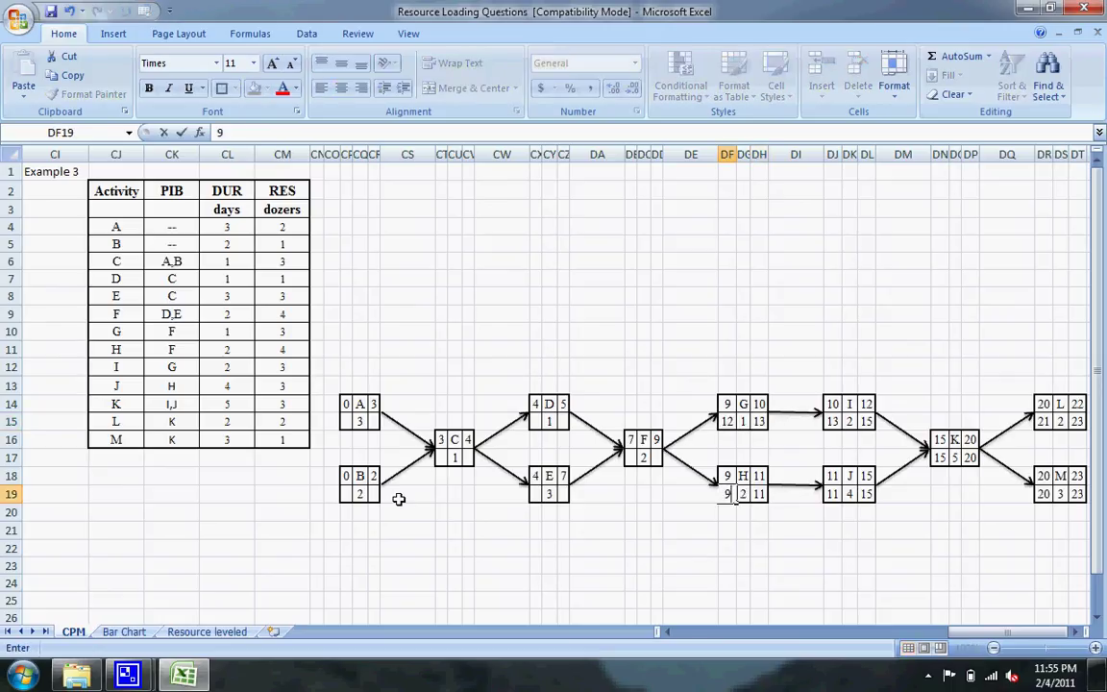
Examine the late start times of activities G and H, which follow activity F, for the backward pass.
{"action": "key", "text": "Up"}
{"action": "key", "text": "Up"}
{"action": "key", "text": "Left"}
{"action": "key", "text": "Left"}
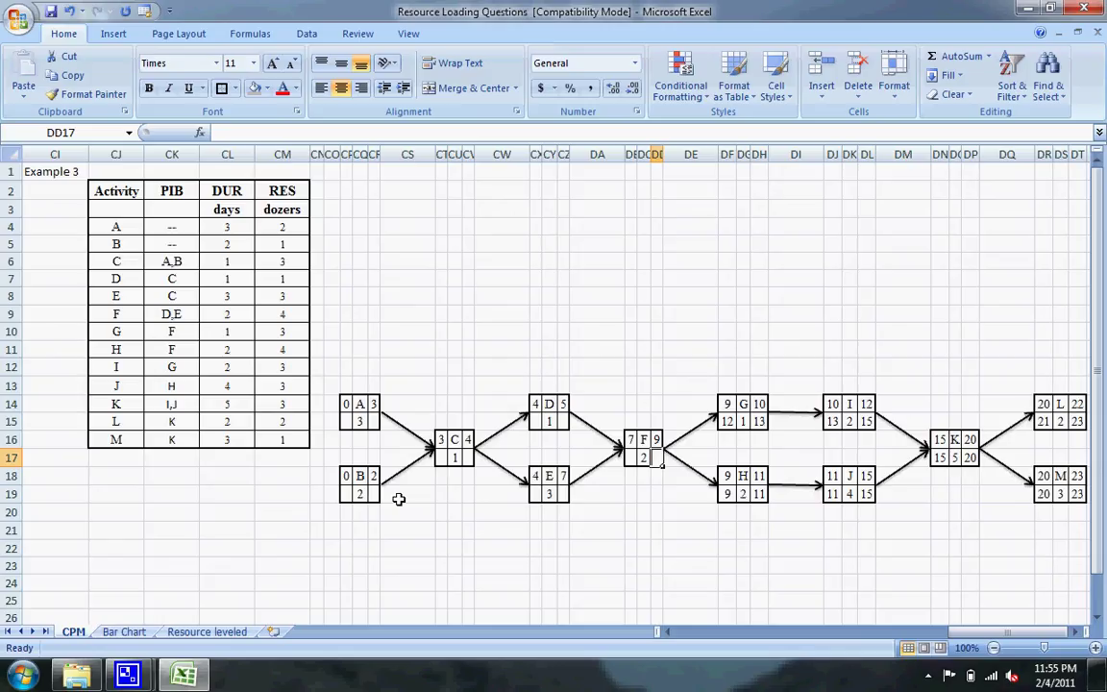
{"action": "key", "text": "Right"}
{"action": "key", "text": "Right"}
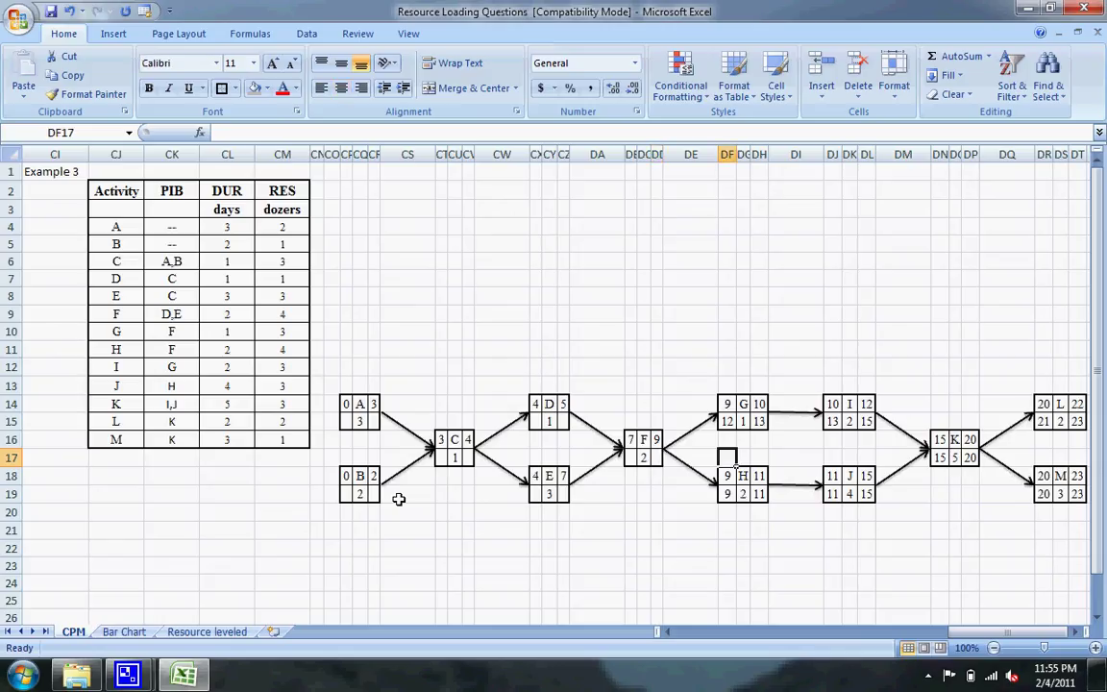
{"action": "key", "text": "Left"}
{"action": "key", "text": "Left"}
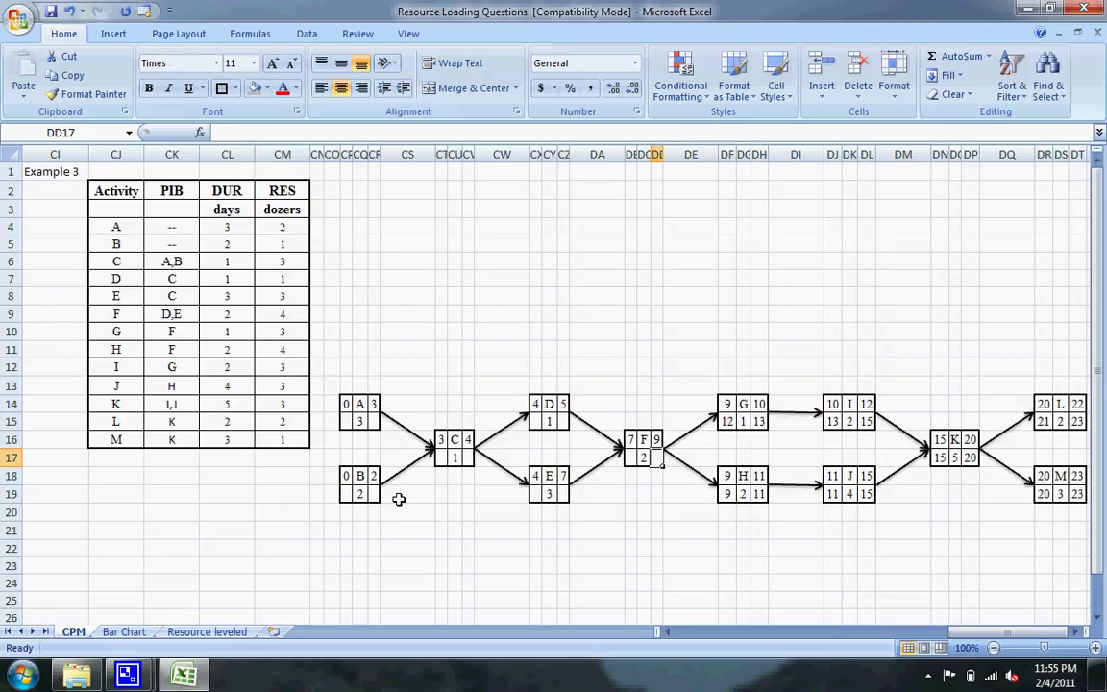
{"action": "key", "text": "Down"}
{"action": "key", "text": "Right"}
{"action": "key", "text": "Right"}
{"action": "key", "text": "Down"}
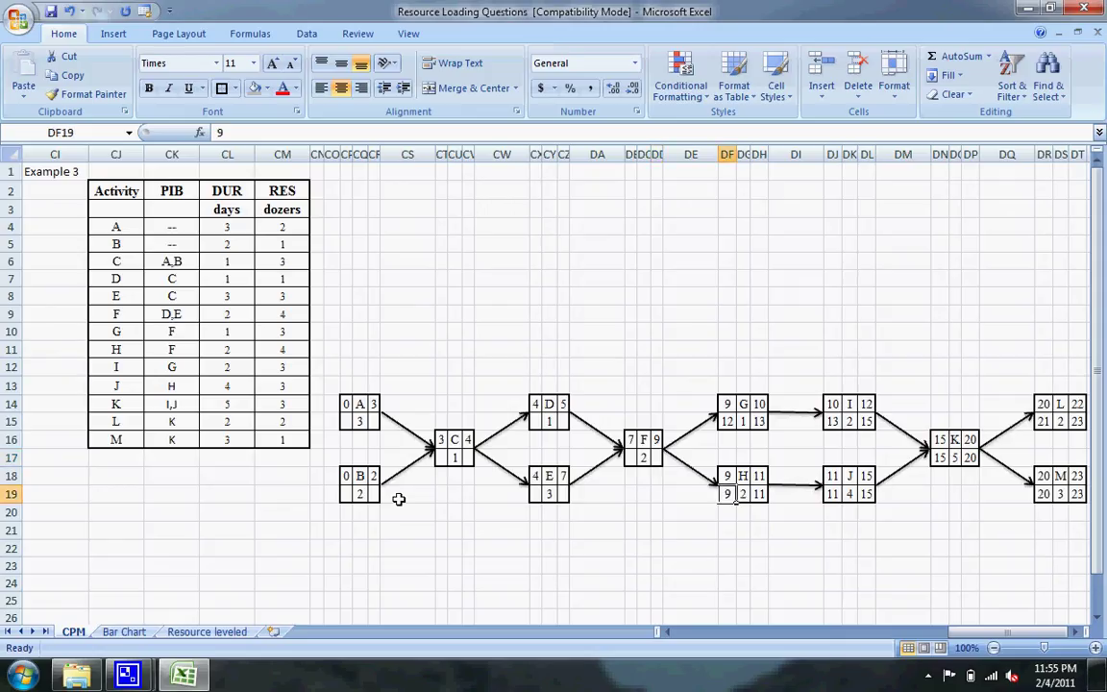
{"action": "key", "text": "Up"}
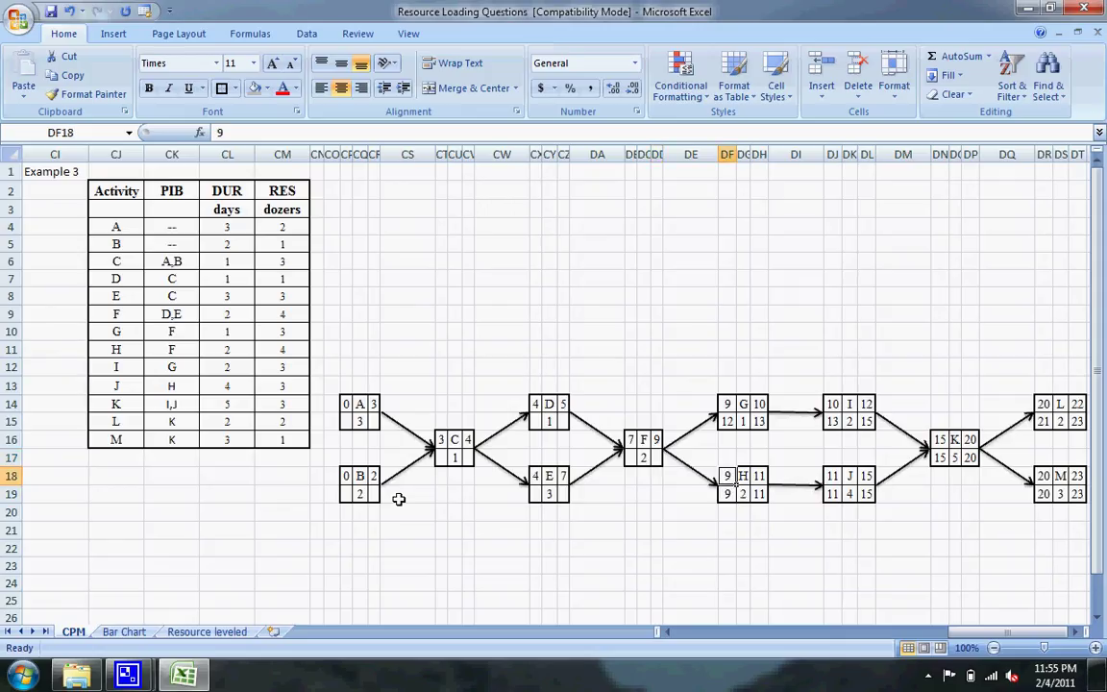
Enter a late finish time of 9 and a late start time of 7 for activity F.
{"action": "key", "text": "Left"}
{"action": "key", "text": "Left"}
{"action": "key", "text": "Left"}
{"action": "key", "text": "Up"}
{"action": "key", "text": "Right"}
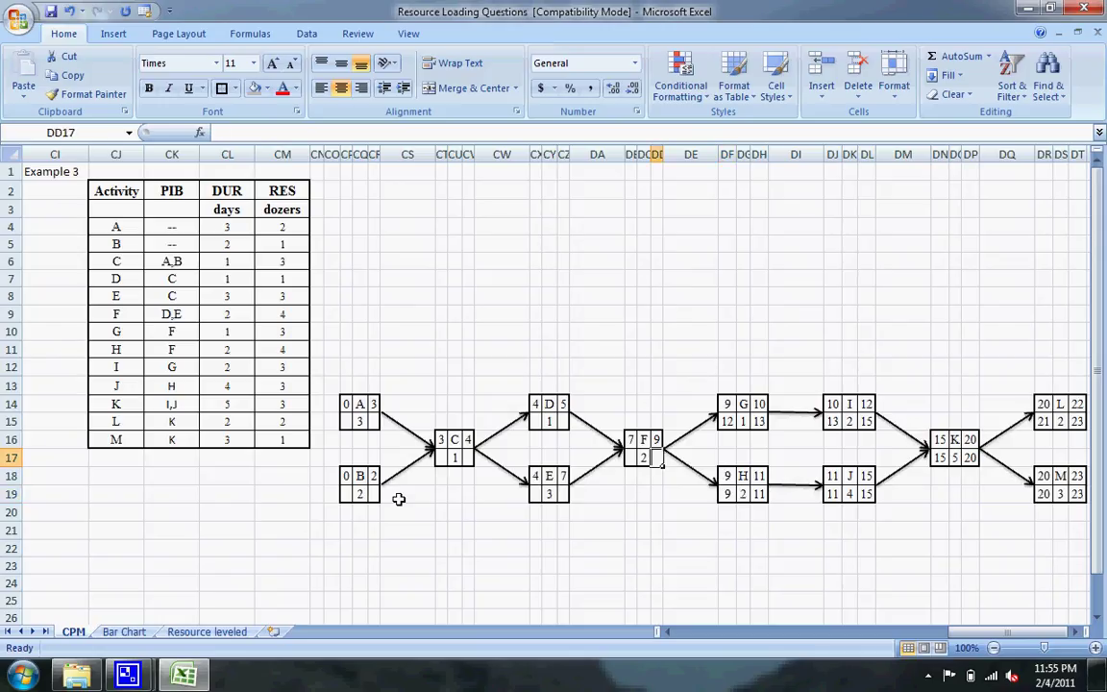
{"action": "type", "text": "9"}
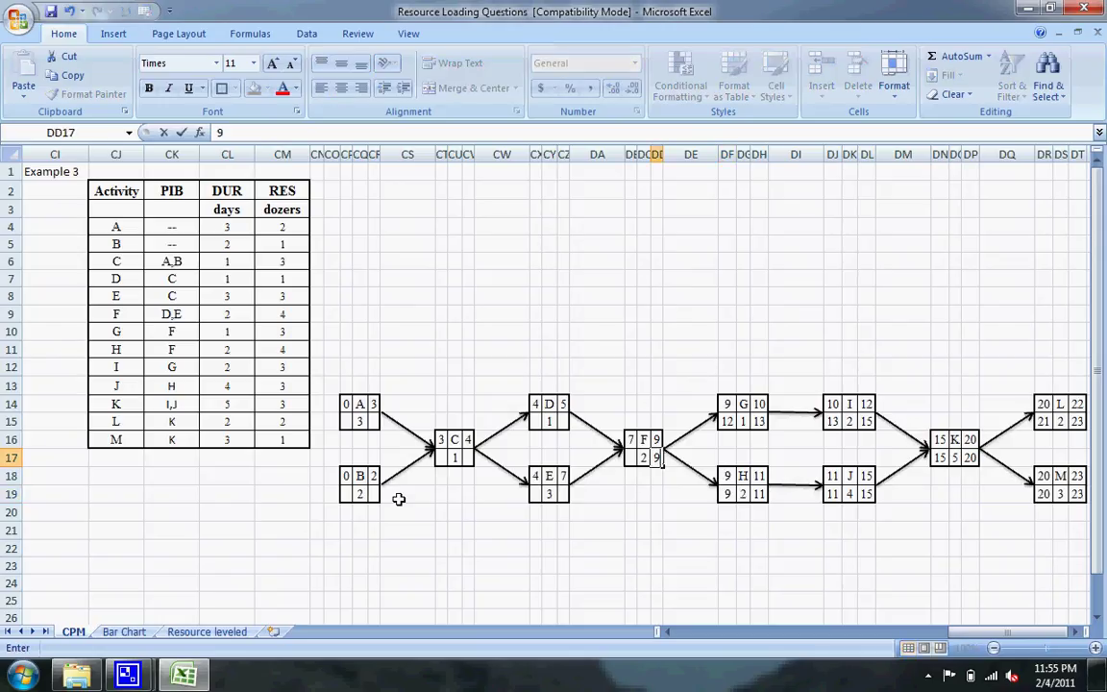
{"action": "key", "text": "Left"}
{"action": "key", "text": "Left"}
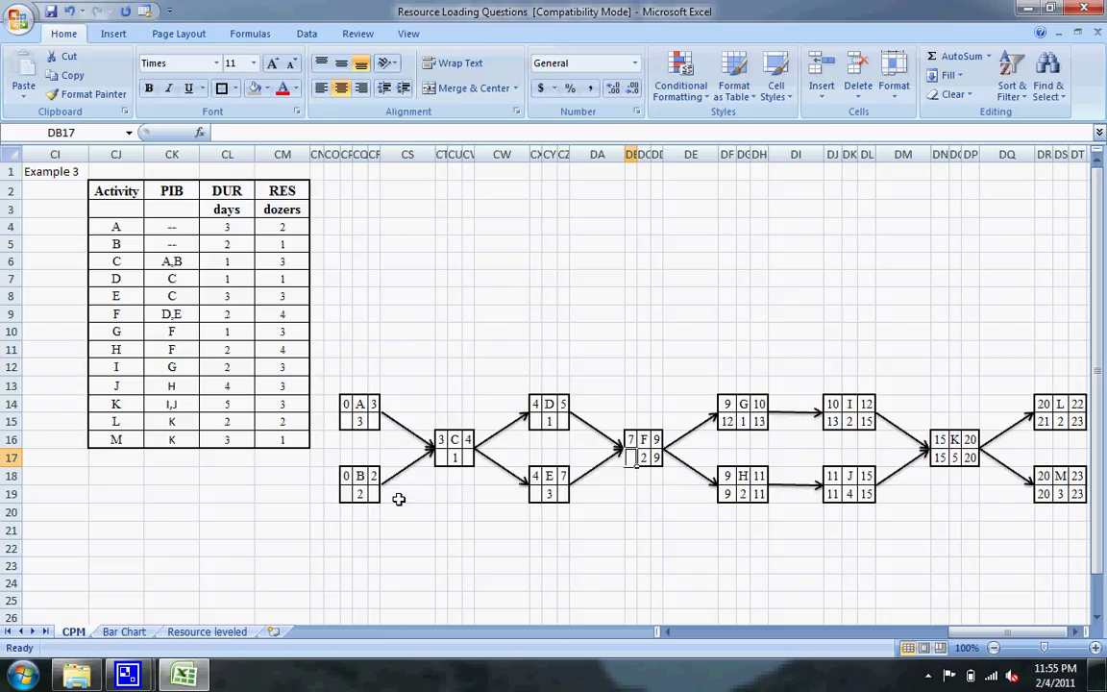
{"action": "type", "text": "7"}
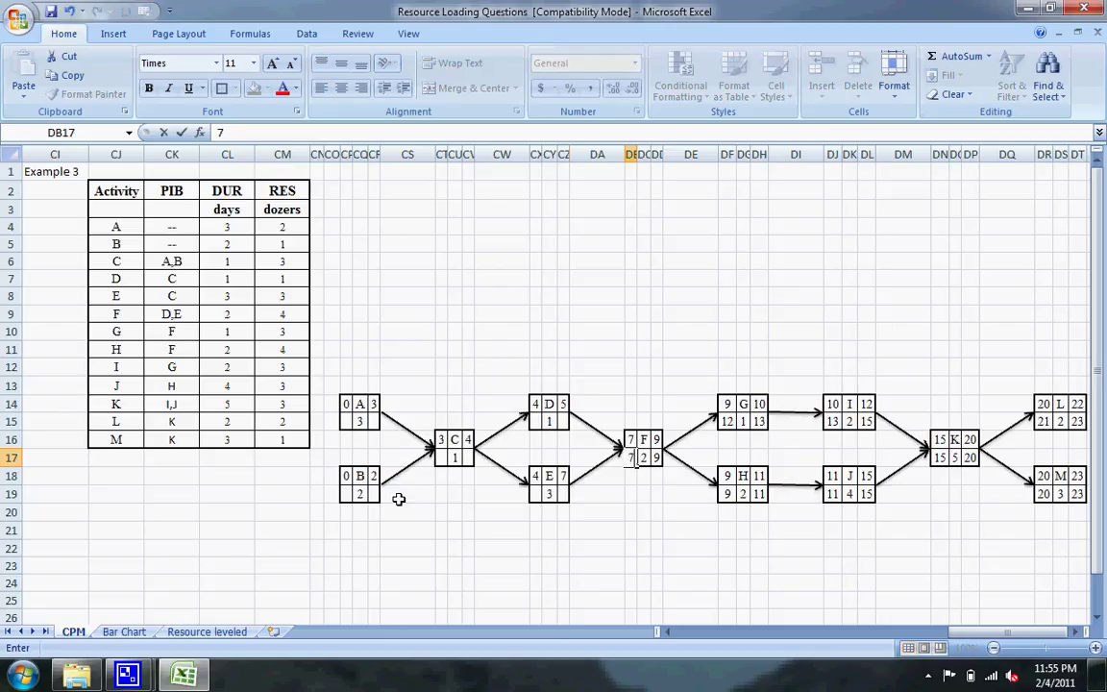
Enter a late finish time of 7 for both activity D and activity E.
{"action": "key", "text": "Left"}
{"action": "key", "text": "Left"}
{"action": "key", "text": "Up"}
{"action": "key", "text": "Up"}
{"action": "type", "text": "7"}
{"action": "key", "text": "Down"}
{"action": "key", "text": "Down"}
{"action": "key", "text": "Down"}
{"action": "key", "text": "Down"}
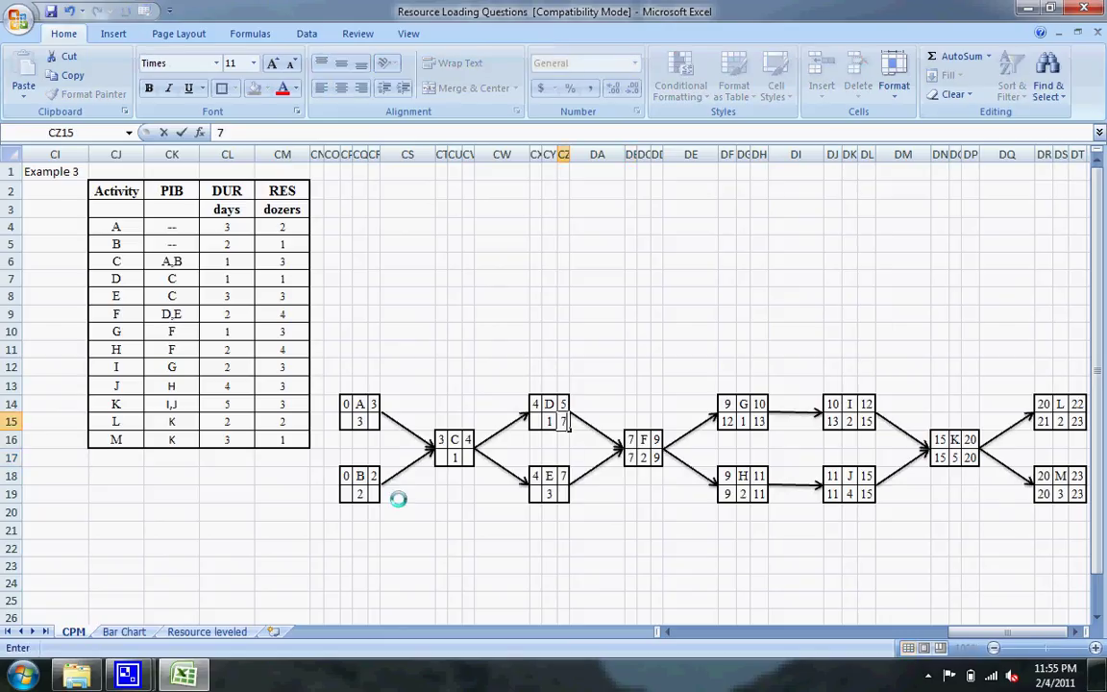
{"action": "type", "text": "7"}
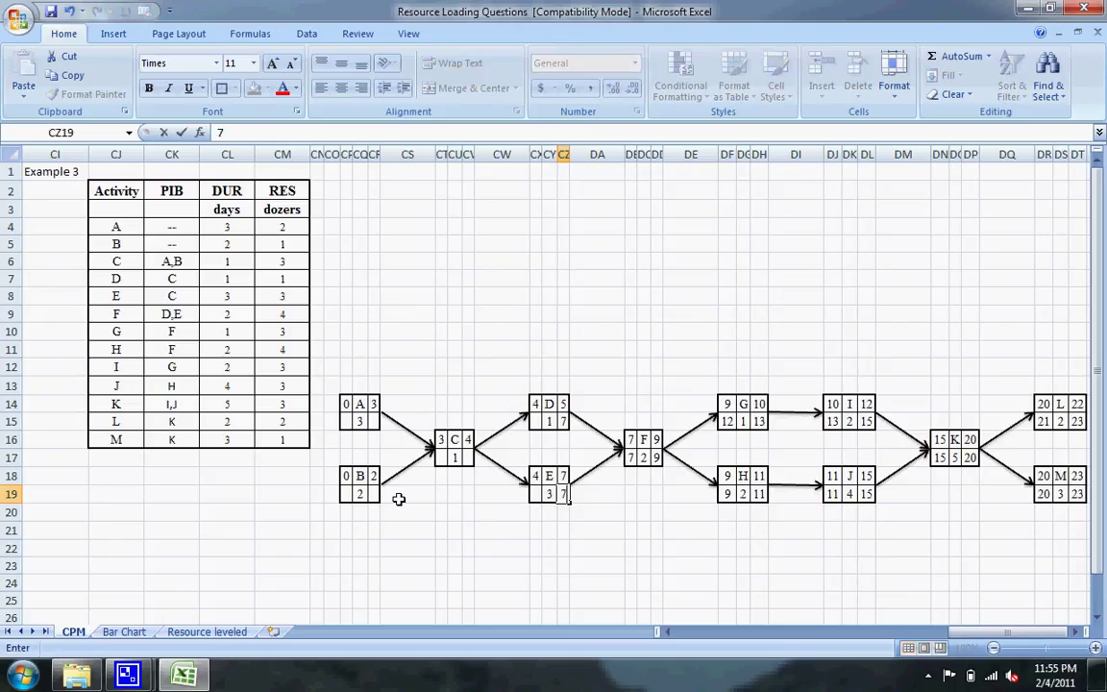
Enter late start times of 4 for activity E and 6 for activity D.
{"action": "key", "text": "Left"}
{"action": "key", "text": "Left"}
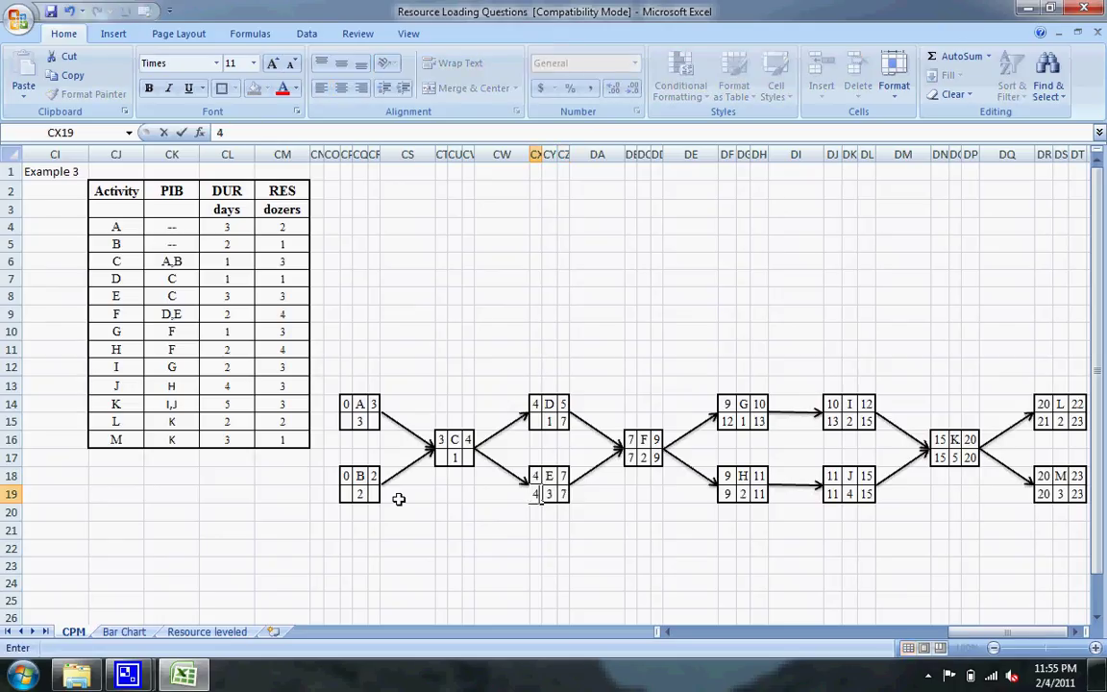
{"action": "key", "text": "Up"}
{"action": "key", "text": "Up"}
{"action": "key", "text": "Up"}
{"action": "key", "text": "Up"}
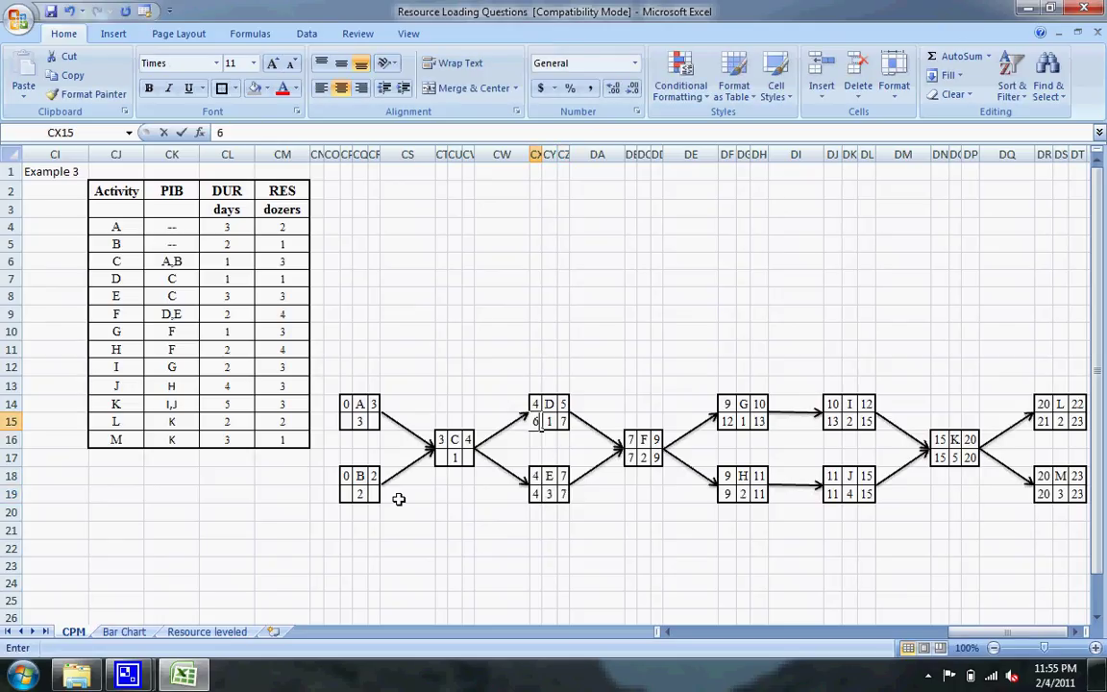
Enter a late finish time of 4 and a late start time of 3 for activity C.
{"action": "key", "text": "Down"}
{"action": "key", "text": "Left"}
{"action": "key", "text": "Left"}
{"action": "key", "text": "Down"}
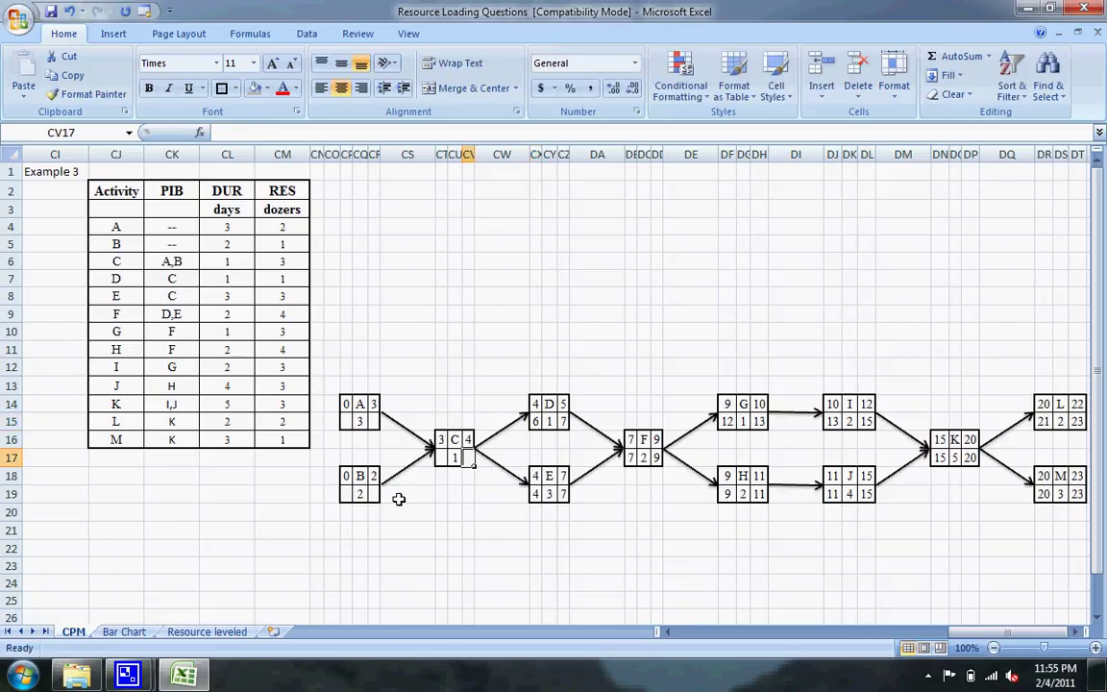
{"action": "type", "text": "4"}
{"action": "key", "text": "Left"}
{"action": "type", "text": "1"}
{"action": "key", "text": "Left"}
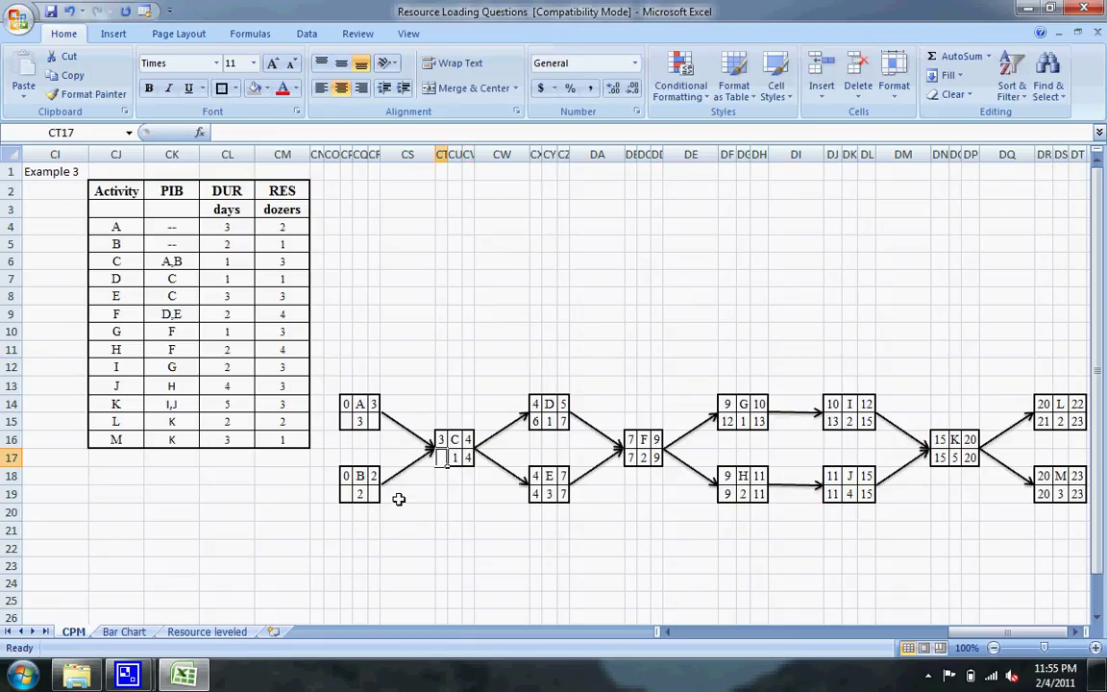
{"action": "type", "text": "3"}
Check activity E's start times and enter a late finish time of 3 for activity A.
{"action": "key", "text": "Right"}
{"action": "key", "text": "Right"}
{"action": "key", "text": "Right"}
{"action": "key", "text": "Right"}
{"action": "key", "text": "Down"}
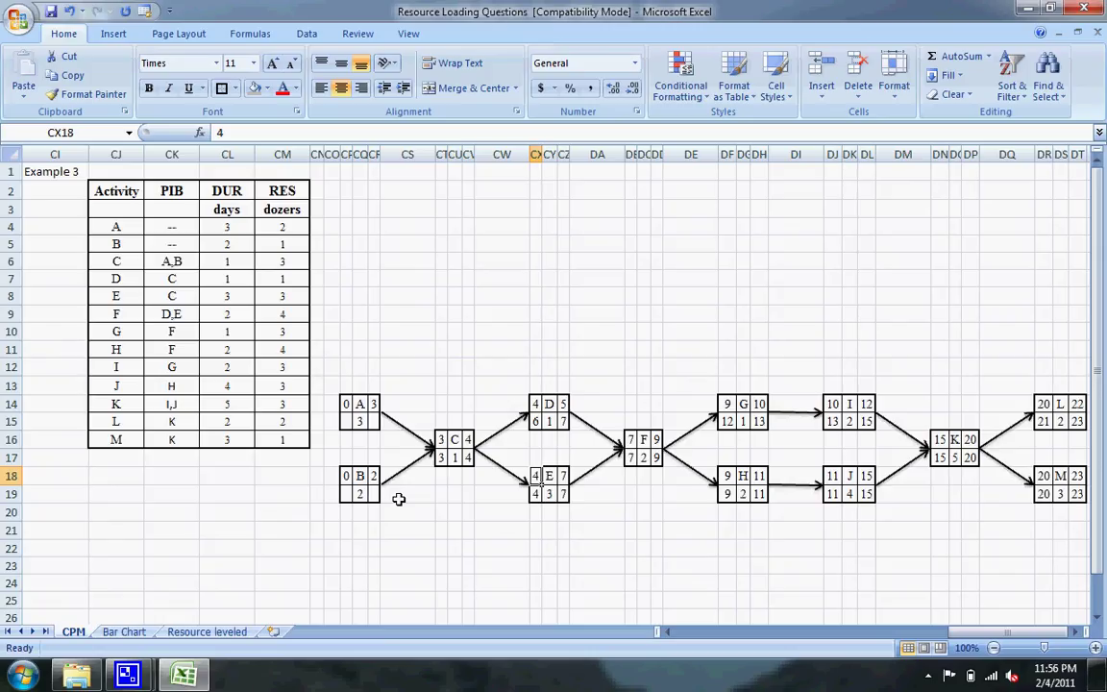
{"action": "key", "text": "Left"}
{"action": "key", "text": "Left"}
{"action": "key", "text": "Left"}
{"action": "key", "text": "Left"}
{"action": "key", "text": "Left"}
{"action": "key", "text": "Up"}
{"action": "key", "text": "Up"}
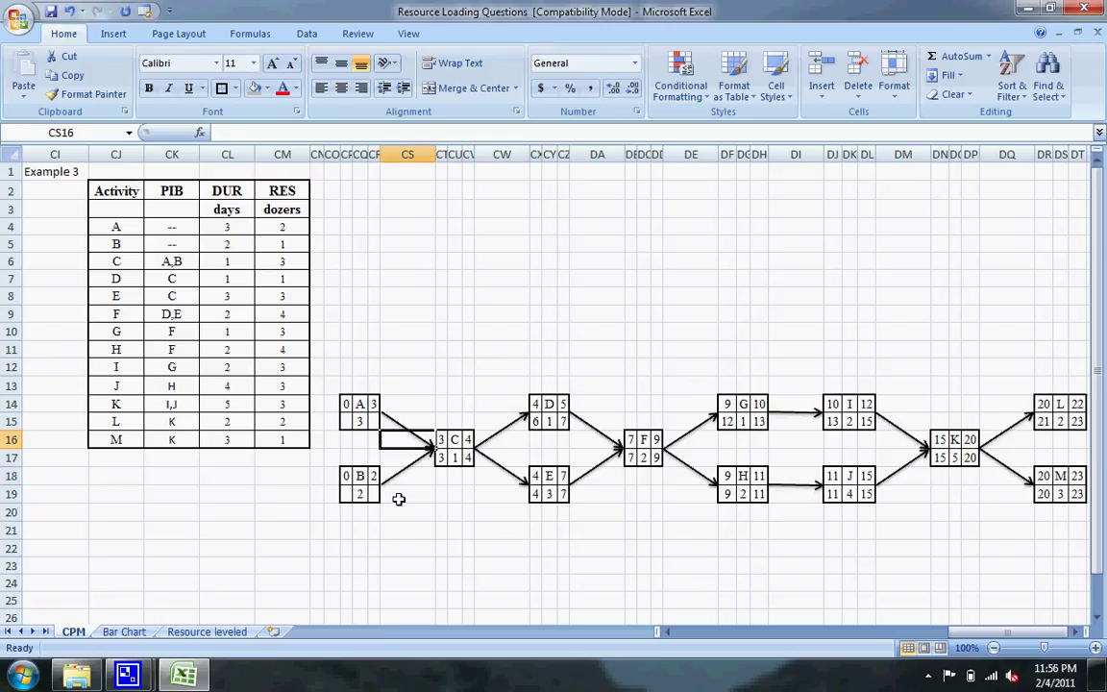
{"action": "key", "text": "Up"}
{"action": "key", "text": "Left"}
{"action": "type", "text": "3"}
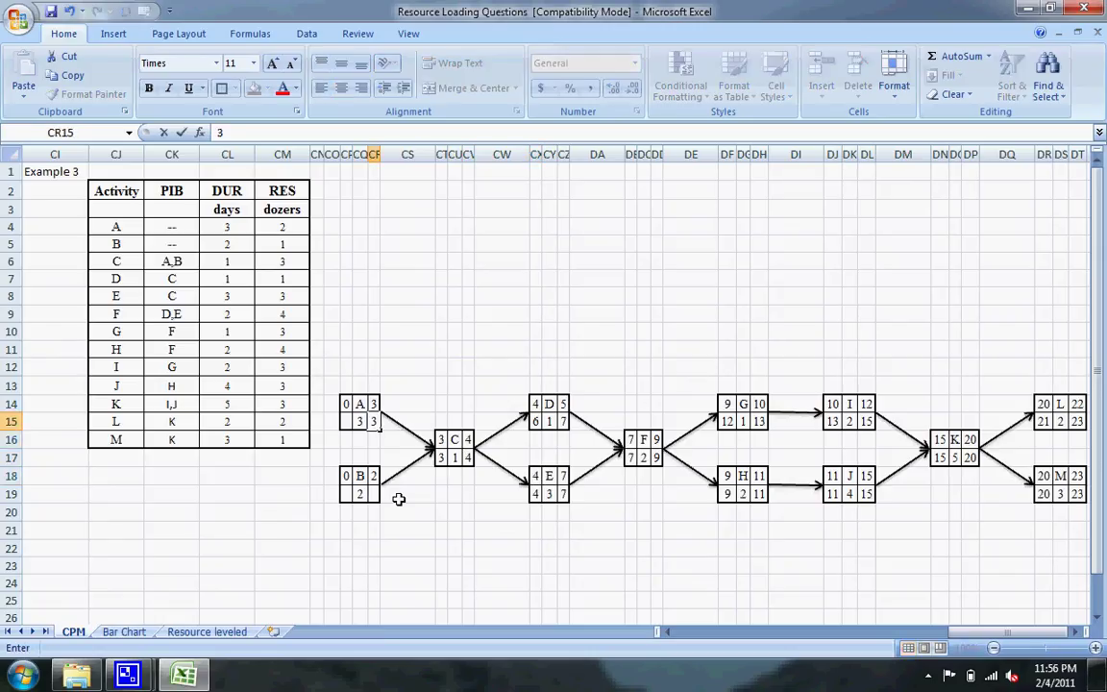
Enter a late finish time of 3 and a late start time of 1 for activity B.
{"action": "key", "text": "Down"}
{"action": "key", "text": "Down"}
{"action": "key", "text": "Down"}
{"action": "key", "text": "Down"}
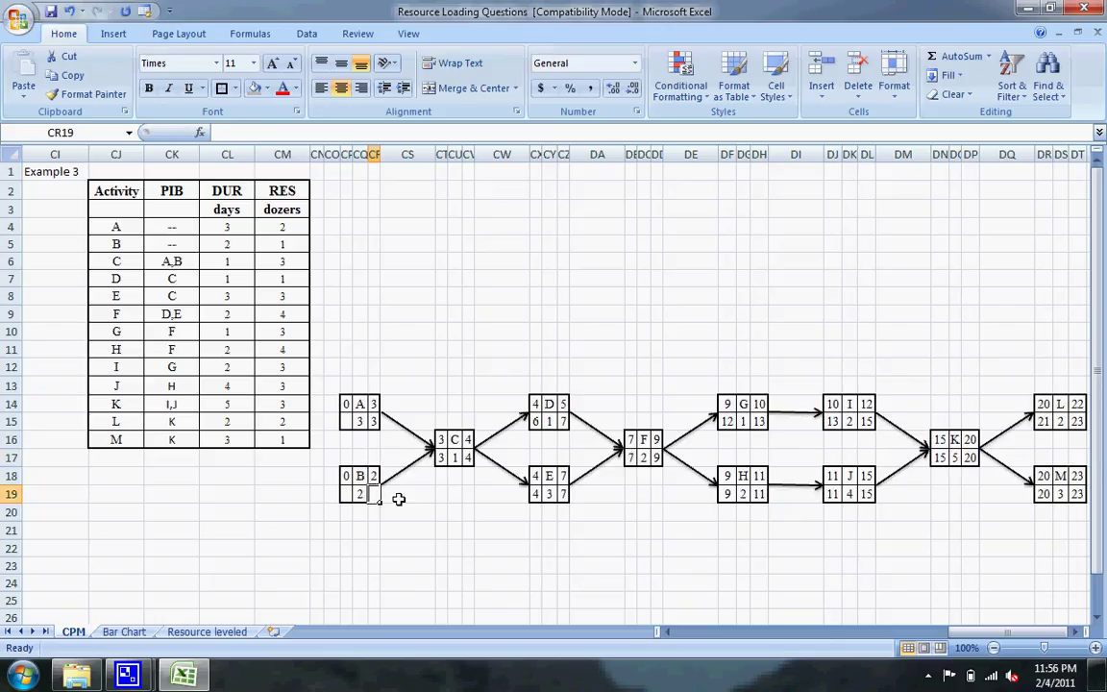
{"action": "type", "text": "3"}
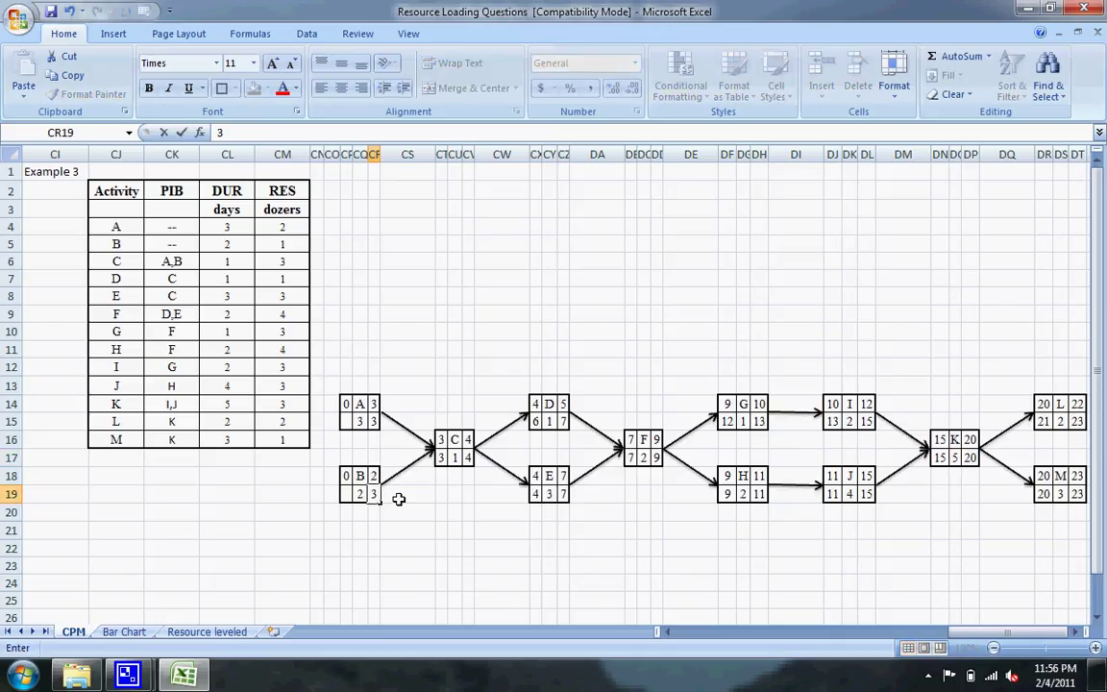
{"action": "key", "text": "Left"}
{"action": "key", "text": "Left"}
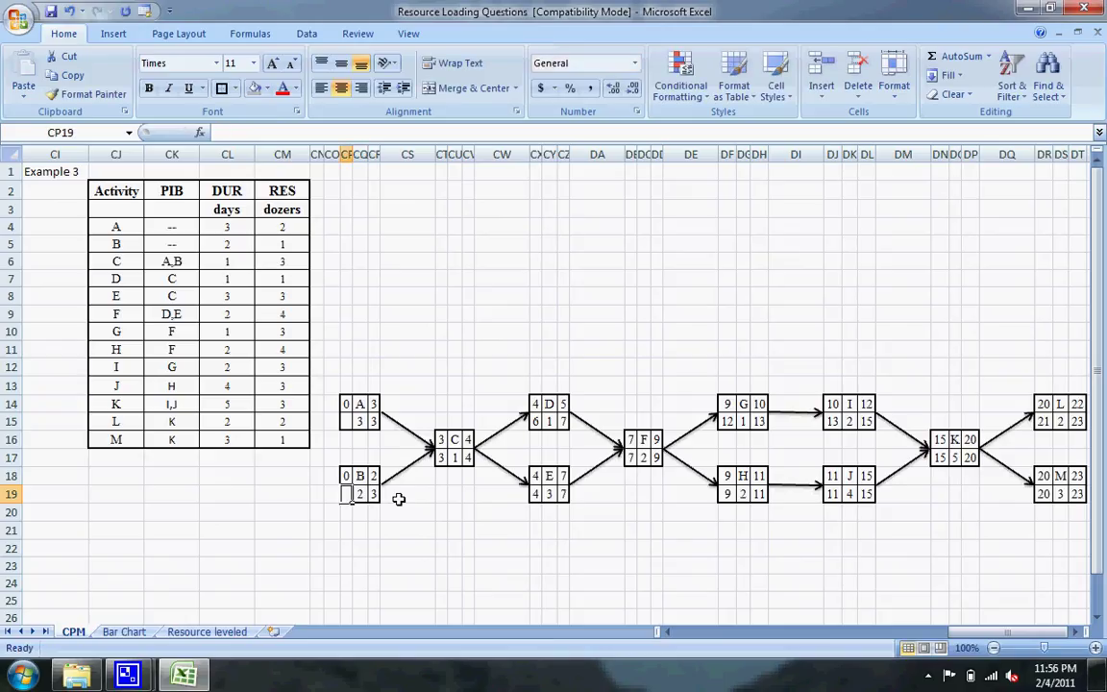
{"action": "type", "text": "1"}
Enter a late start time of 0 for activity A below its early start.
{"action": "key", "text": "Up"}
{"action": "key", "text": "Up"}
{"action": "key", "text": "Up"}
{"action": "key", "text": "Up"}
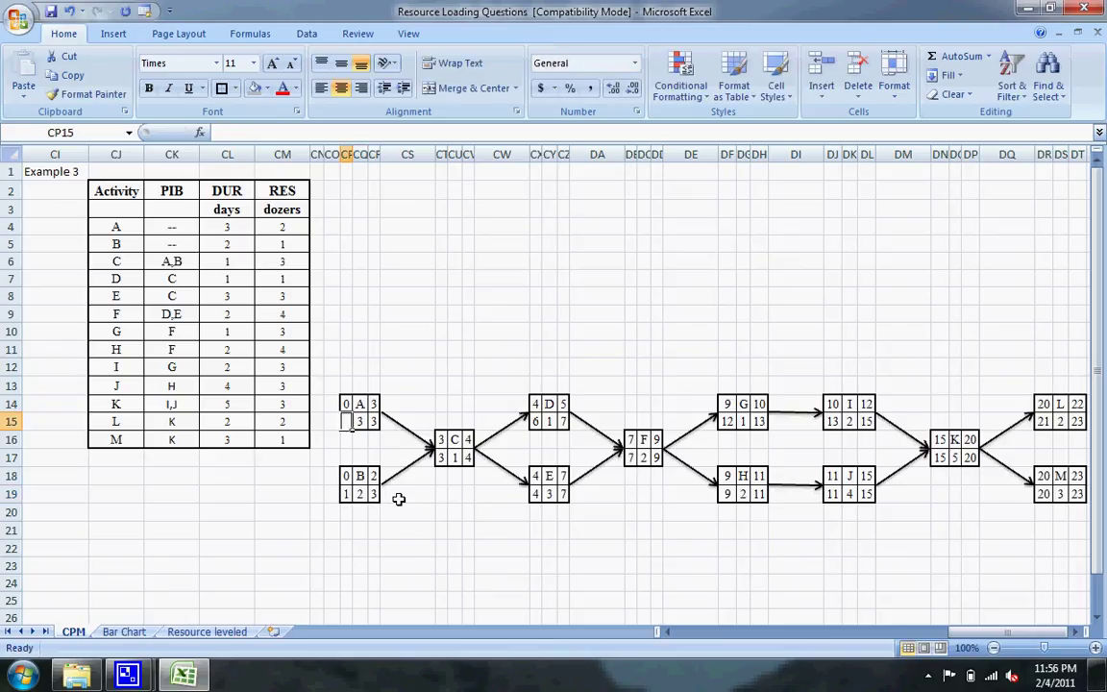
{"action": "type", "text": "0"}
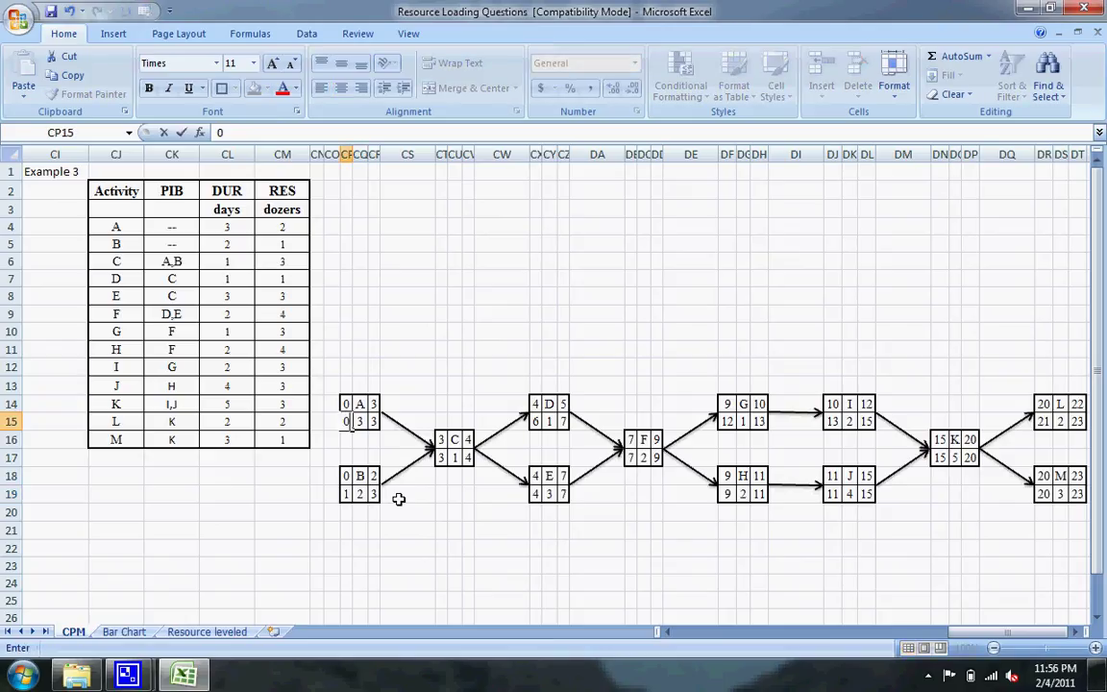
Set the line color of the critical path arrows A-C, C-E, E-F, F-H, H-J, J-K and K-M to red.
{"action": "left_click", "coordinate": [411, 433]}
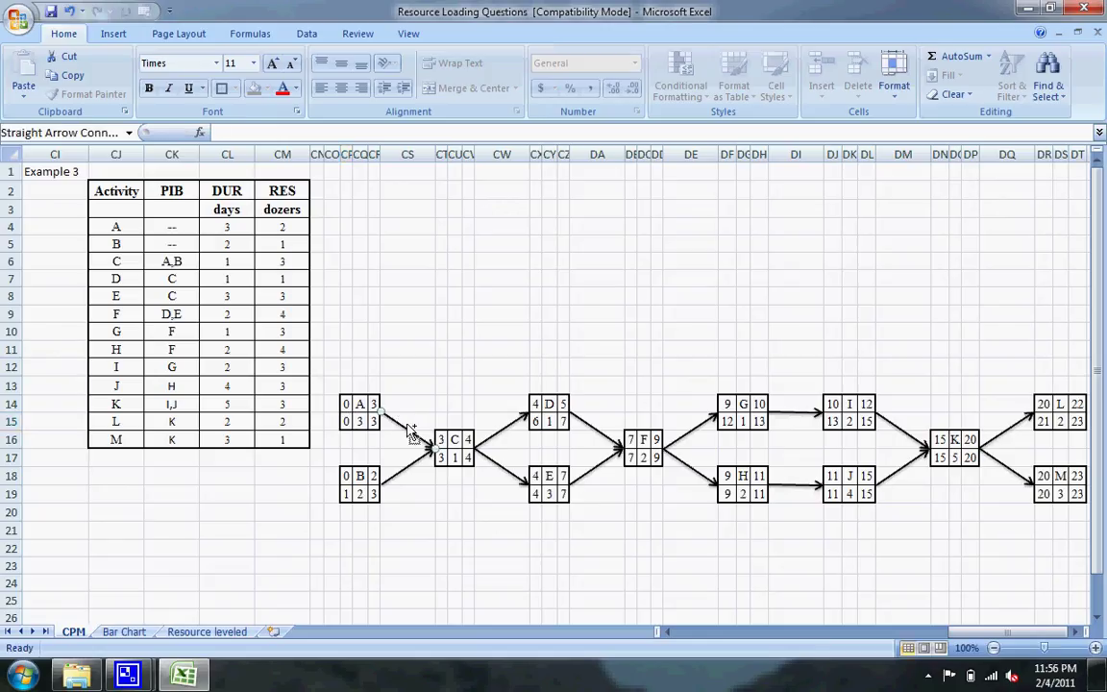
{"action": "left_click", "coordinate": [505, 469], "text": "shift"}
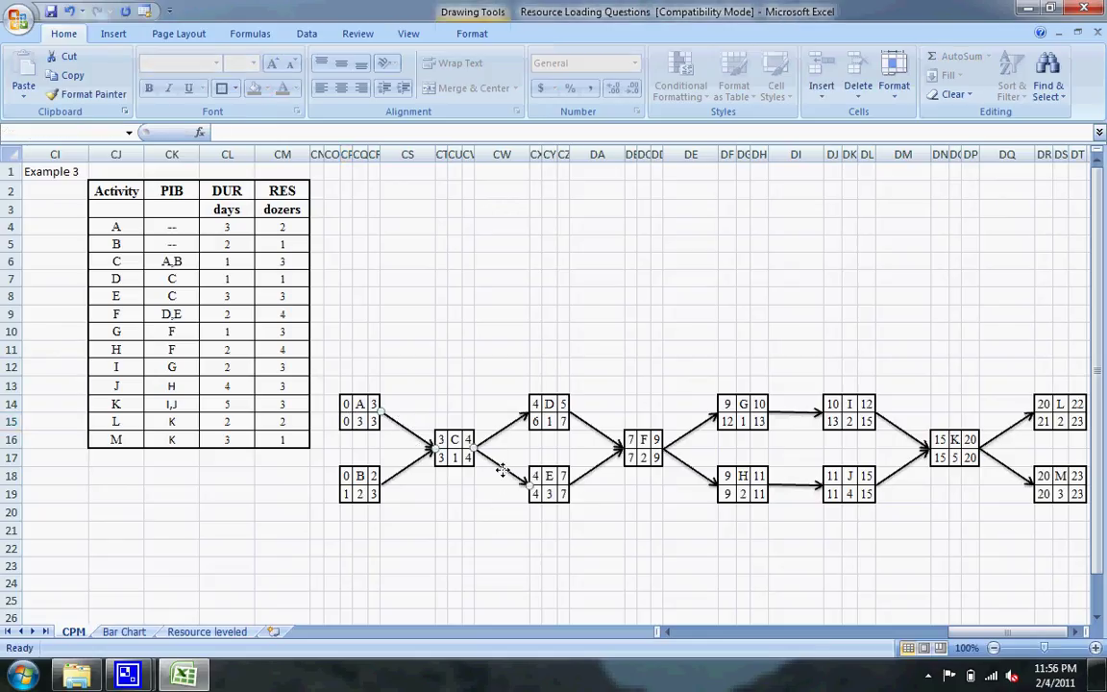
{"action": "left_click", "coordinate": [603, 467], "text": "shift"}
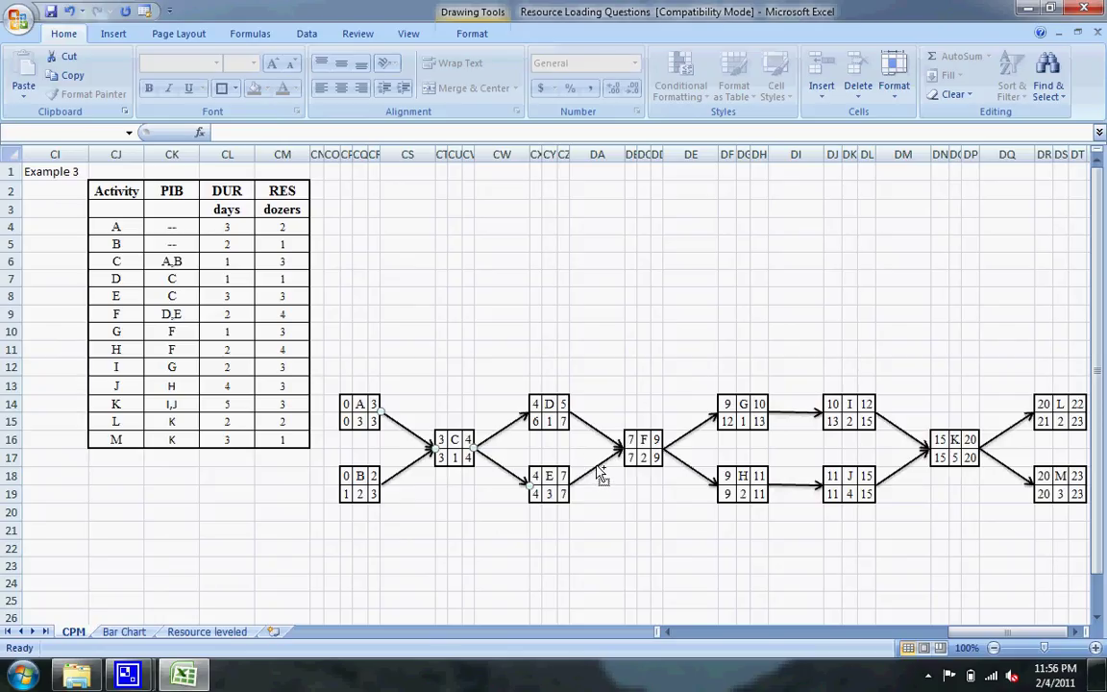
{"action": "left_click", "coordinate": [693, 472], "text": "shift"}
{"action": "left_click", "coordinate": [795, 484], "text": "shift"}
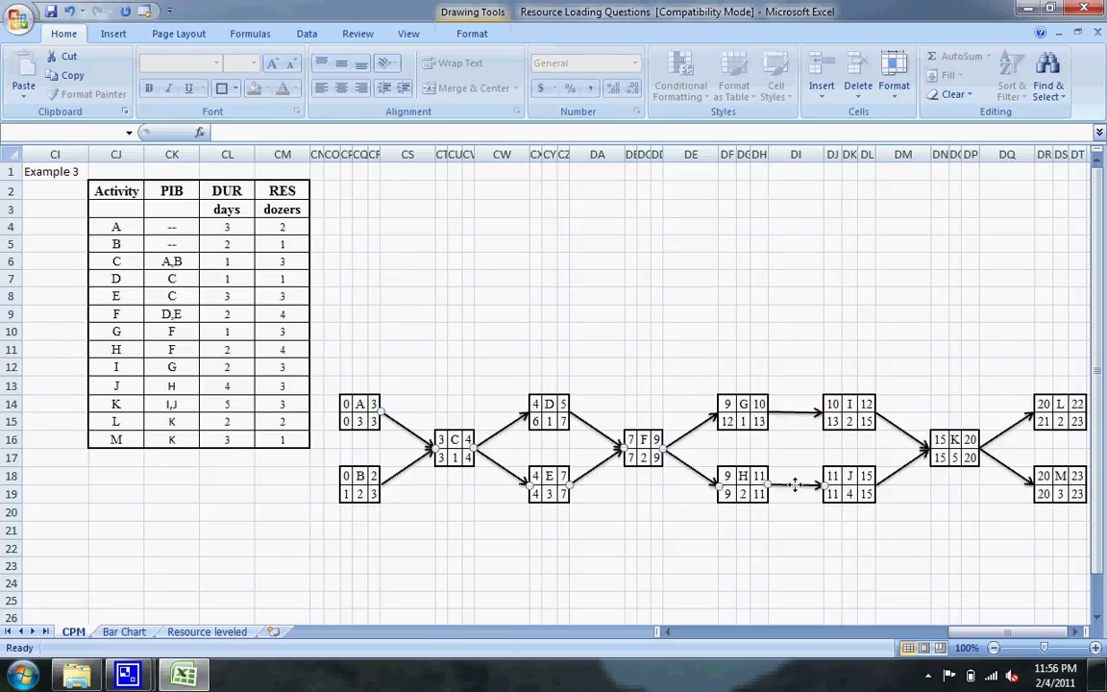
{"action": "left_click", "coordinate": [910, 467], "text": "shift"}
{"action": "left_click", "coordinate": [1011, 474], "text": "shift"}
{"action": "right_click", "coordinate": [1013, 478]}
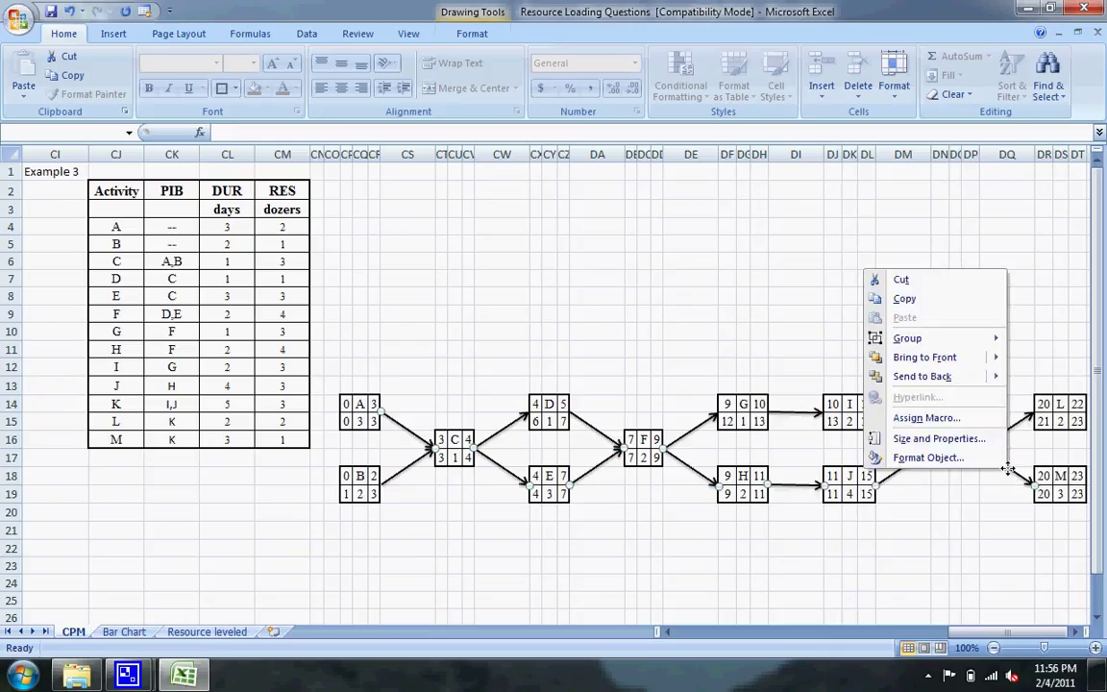
{"action": "left_click", "coordinate": [981, 458]}
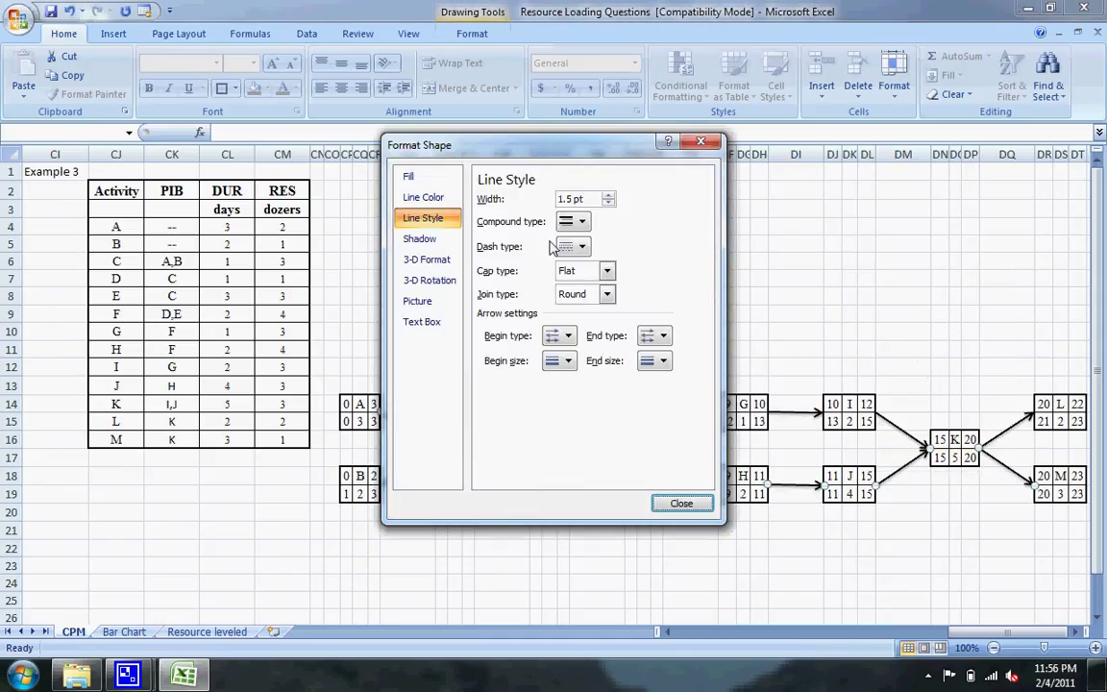
{"action": "left_click", "coordinate": [423, 197]}
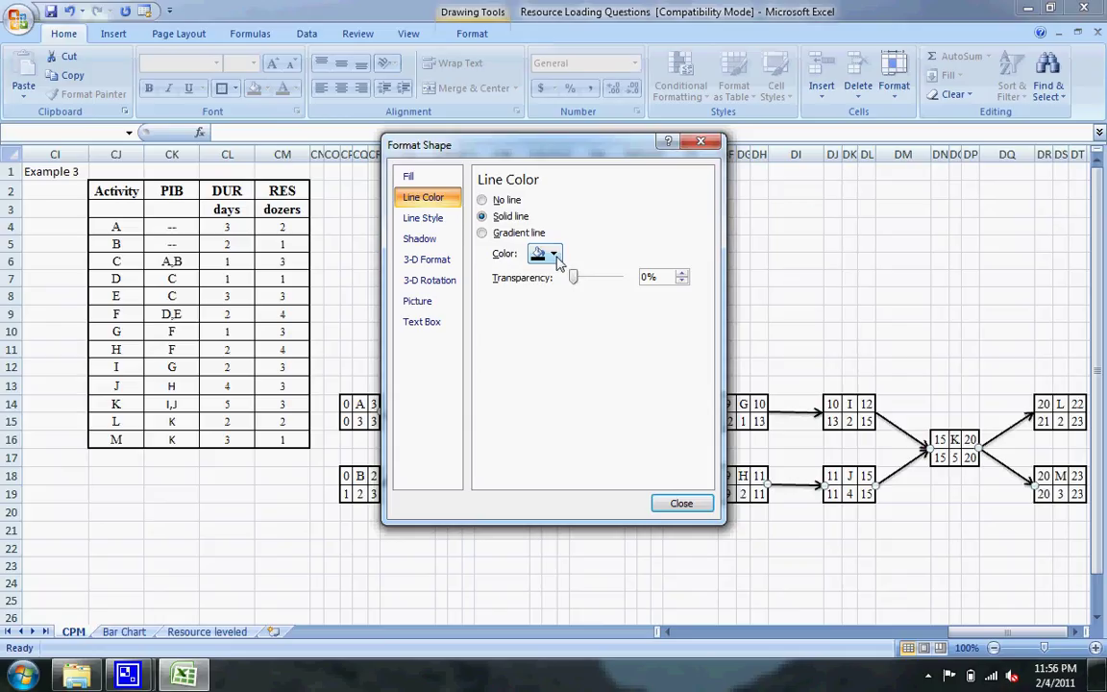
{"action": "left_click", "coordinate": [563, 258]}
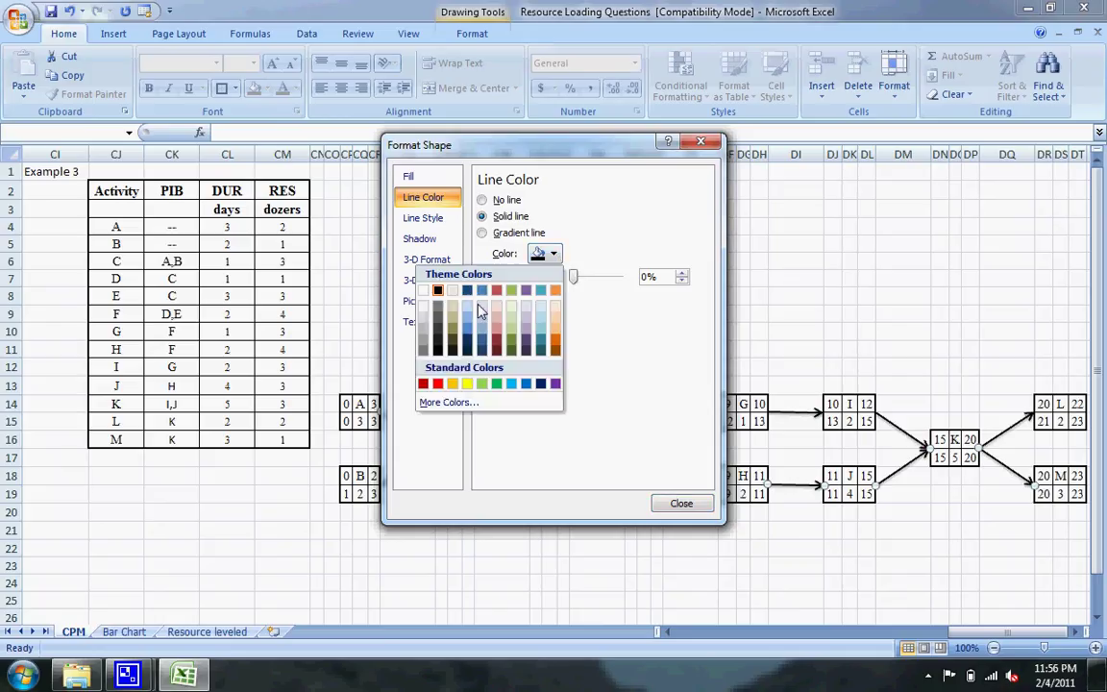
{"action": "left_click", "coordinate": [438, 383]}
{"action": "left_click", "coordinate": [684, 505]}
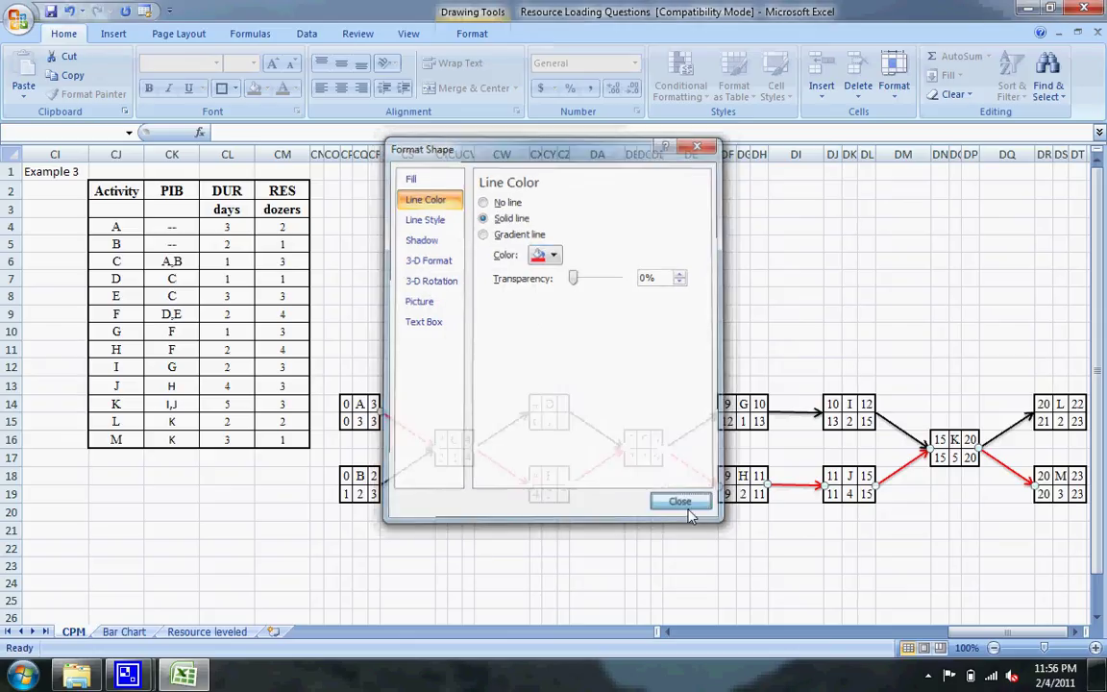
{"action": "left_click", "coordinate": [806, 286]}
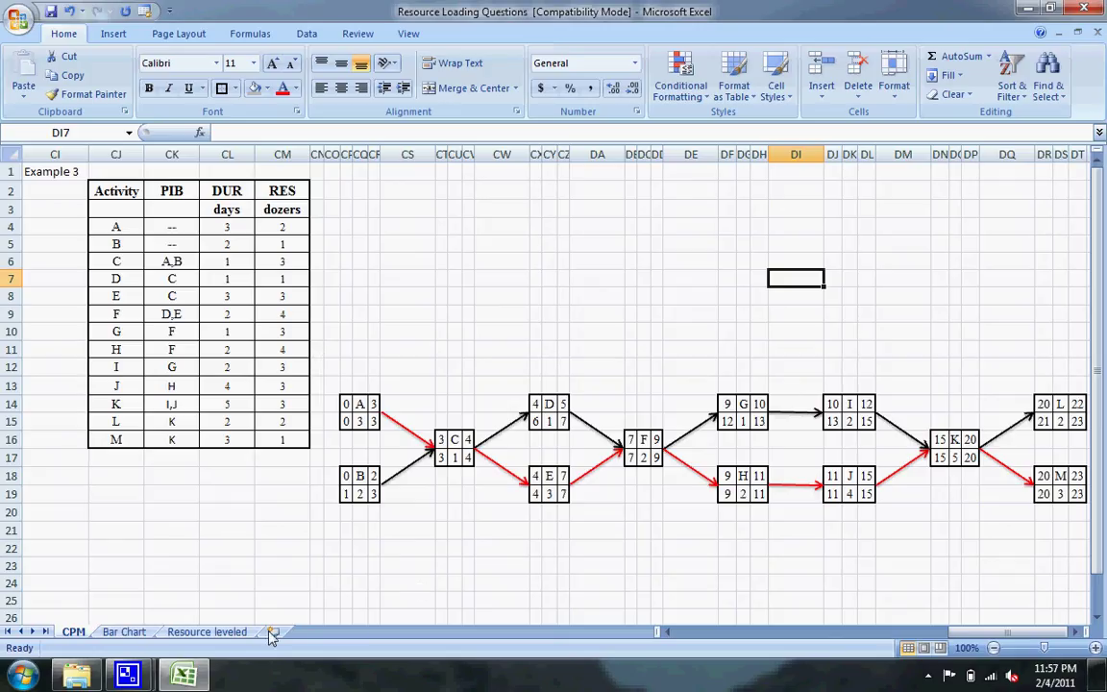
Open the Bar Chart sheet and review the ES, EF and LF columns and the day grid of the activity table.
{"action": "left_click", "coordinate": [123, 631]}
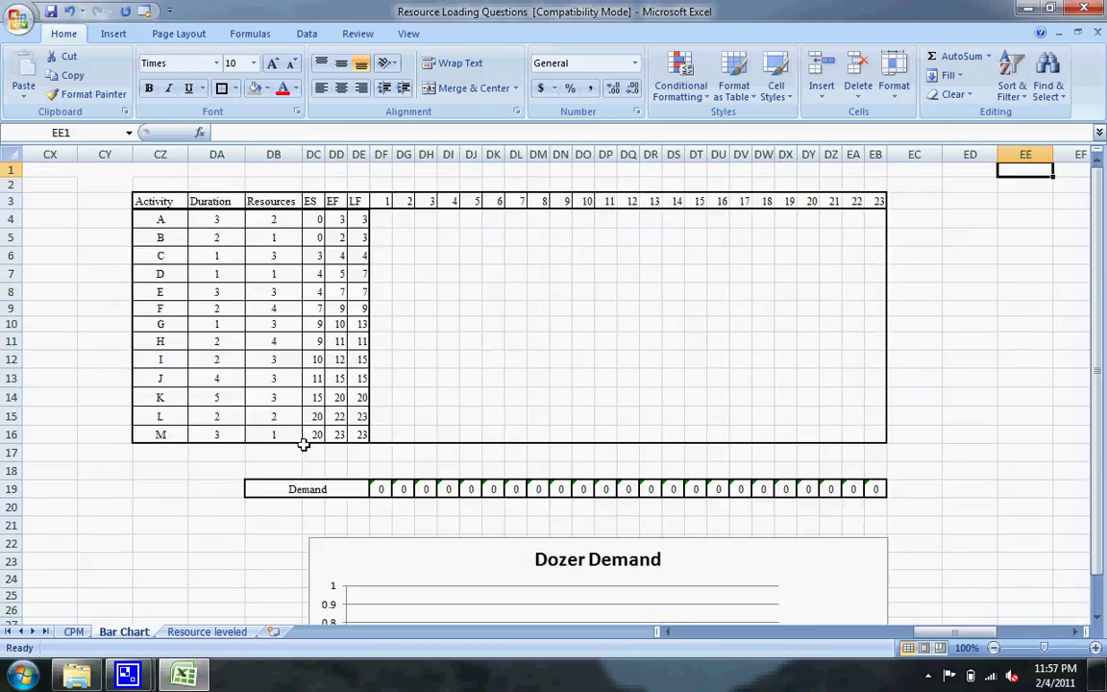
{"action": "left_click", "coordinate": [312, 201]}
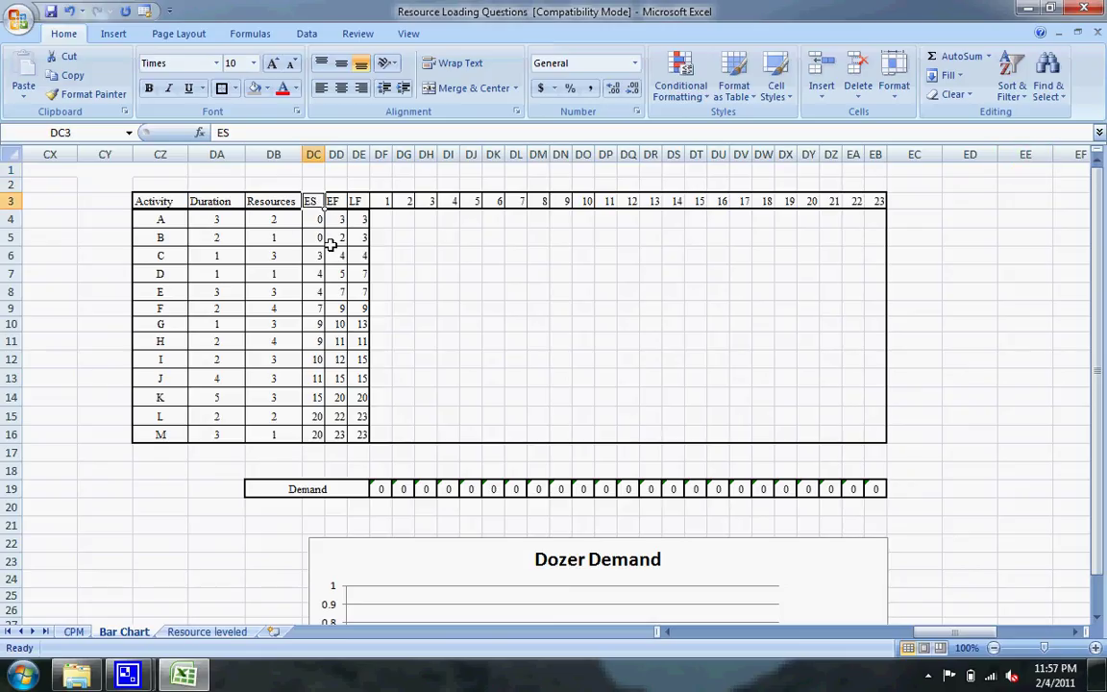
{"action": "left_click", "coordinate": [332, 200]}
{"action": "left_click", "coordinate": [356, 202]}
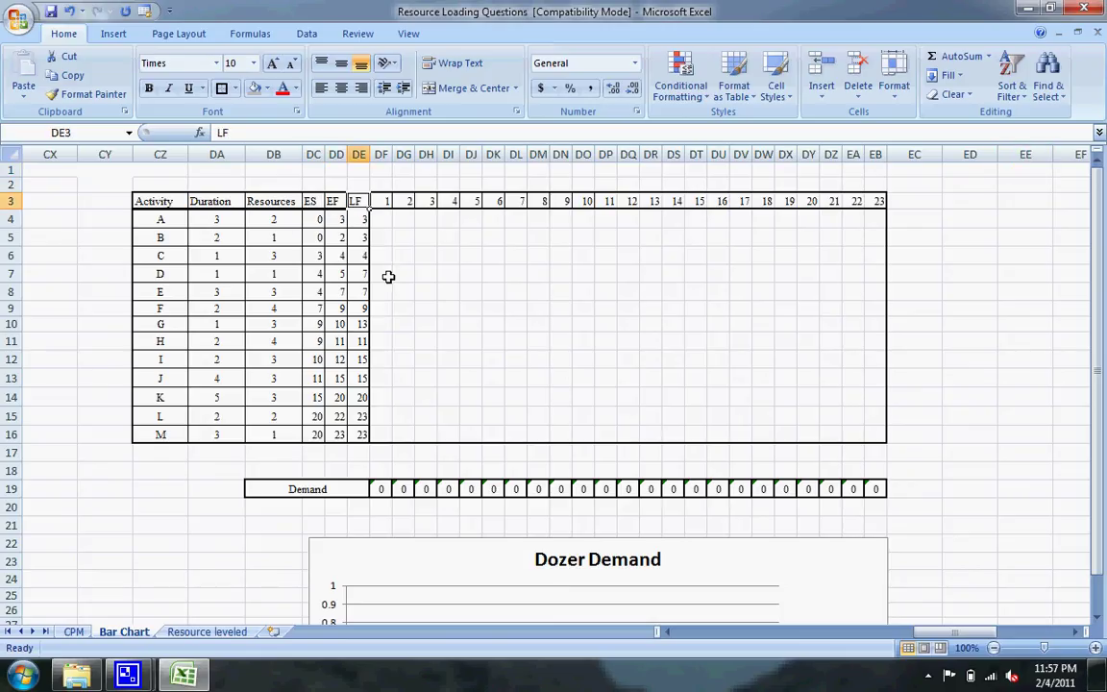
{"action": "left_click_drag", "start_coordinate": [385, 218], "coordinate": [872, 220]}
{"action": "left_click", "coordinate": [516, 323]}
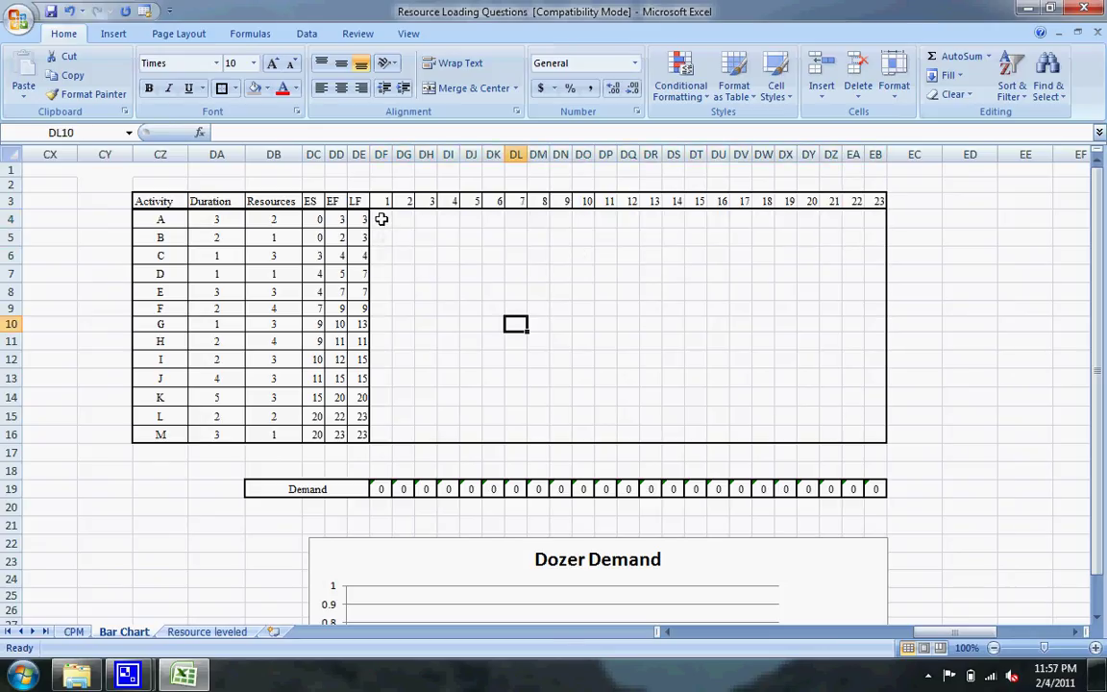
Outline the bars for activities A and B with a box border across days 1 to 3.
{"action": "left_click", "coordinate": [382, 219]}
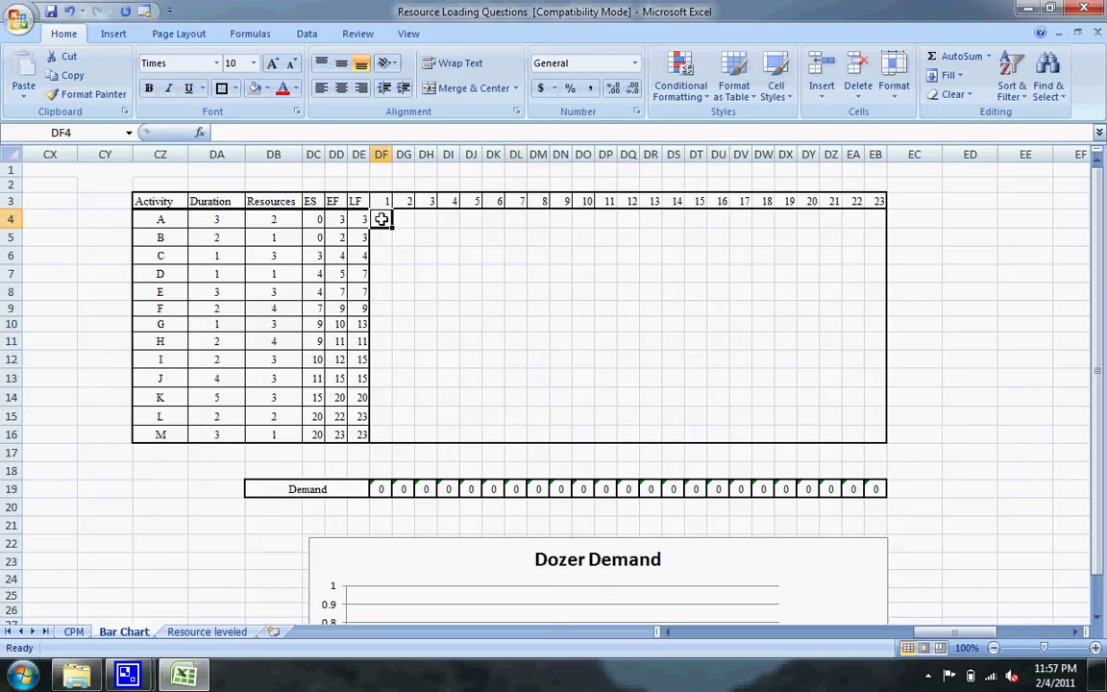
{"action": "left_click_drag", "start_coordinate": [381, 219], "coordinate": [434, 219]}
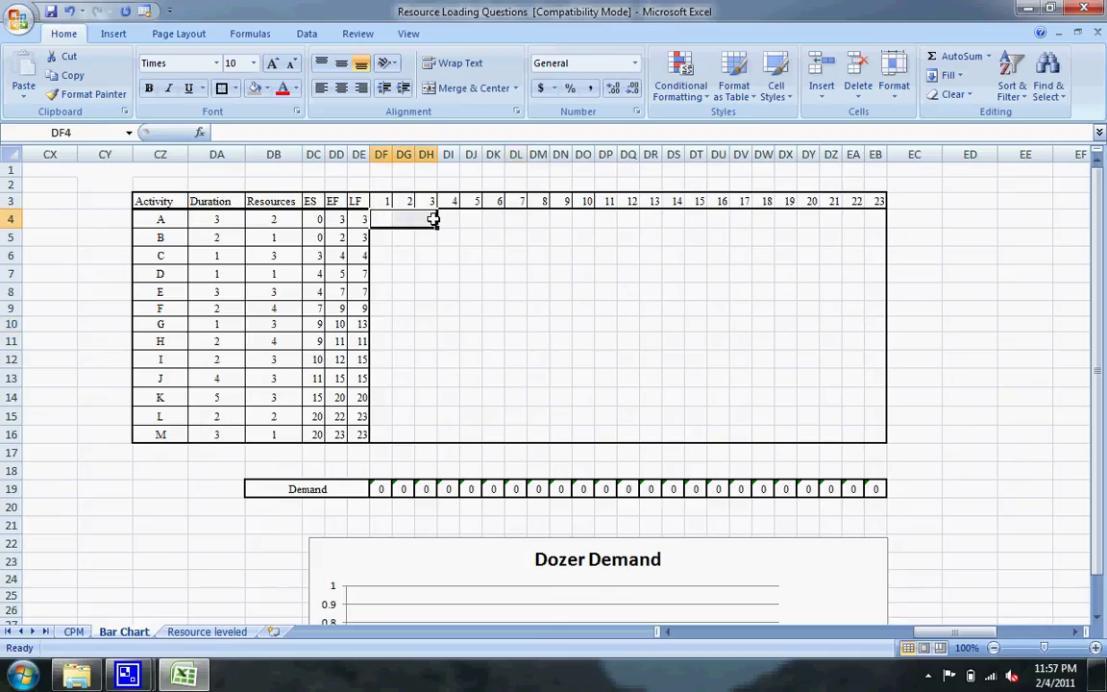
{"action": "left_click", "coordinate": [222, 89]}
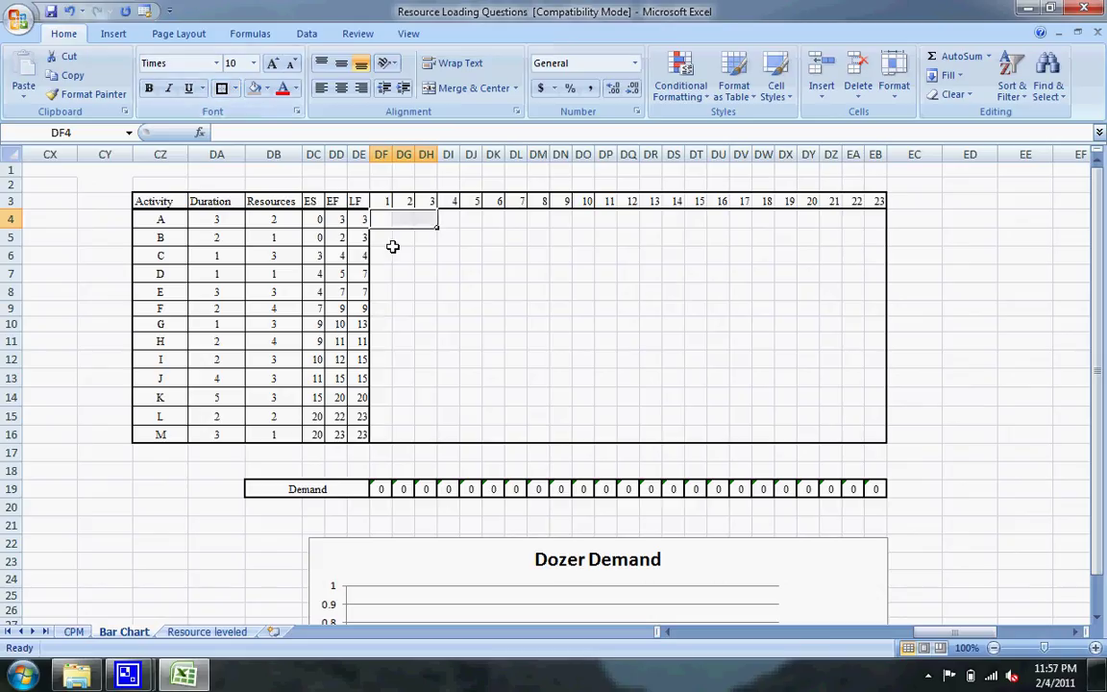
{"action": "left_click", "coordinate": [394, 253]}
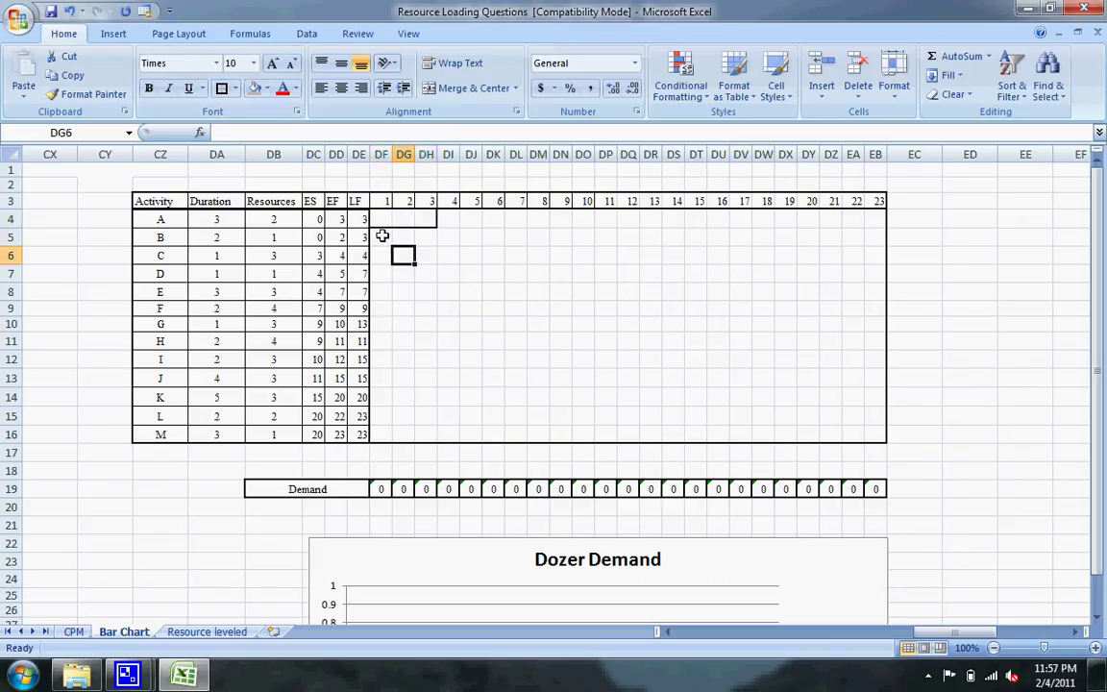
{"action": "left_click", "coordinate": [385, 237]}
{"action": "left_click_drag", "start_coordinate": [401, 238], "coordinate": [432, 237]}
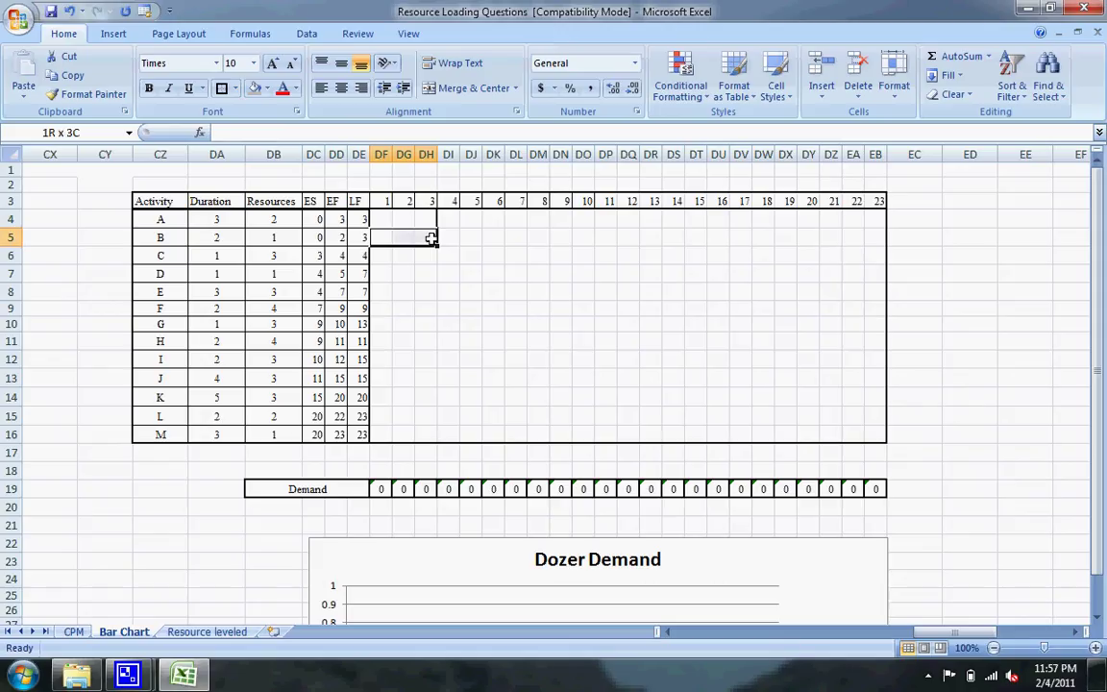
{"action": "left_click", "coordinate": [222, 89]}
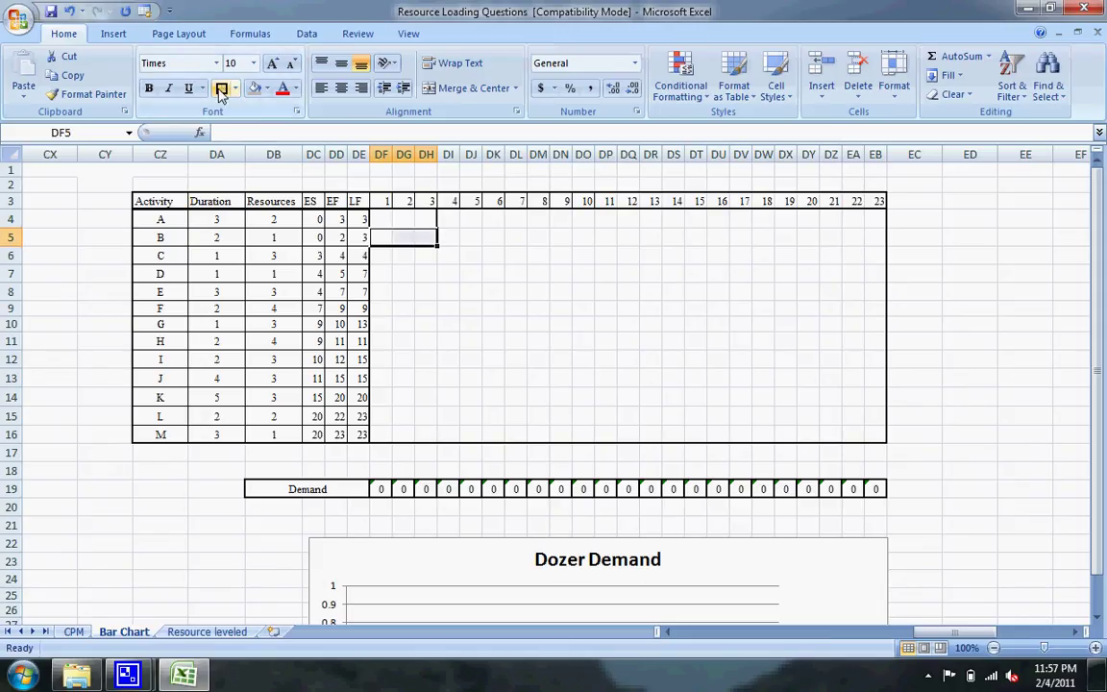
Outline activity C's bar at day 4 and the bars for activities D and E across days 5 to 7.
{"action": "left_click", "coordinate": [449, 256]}
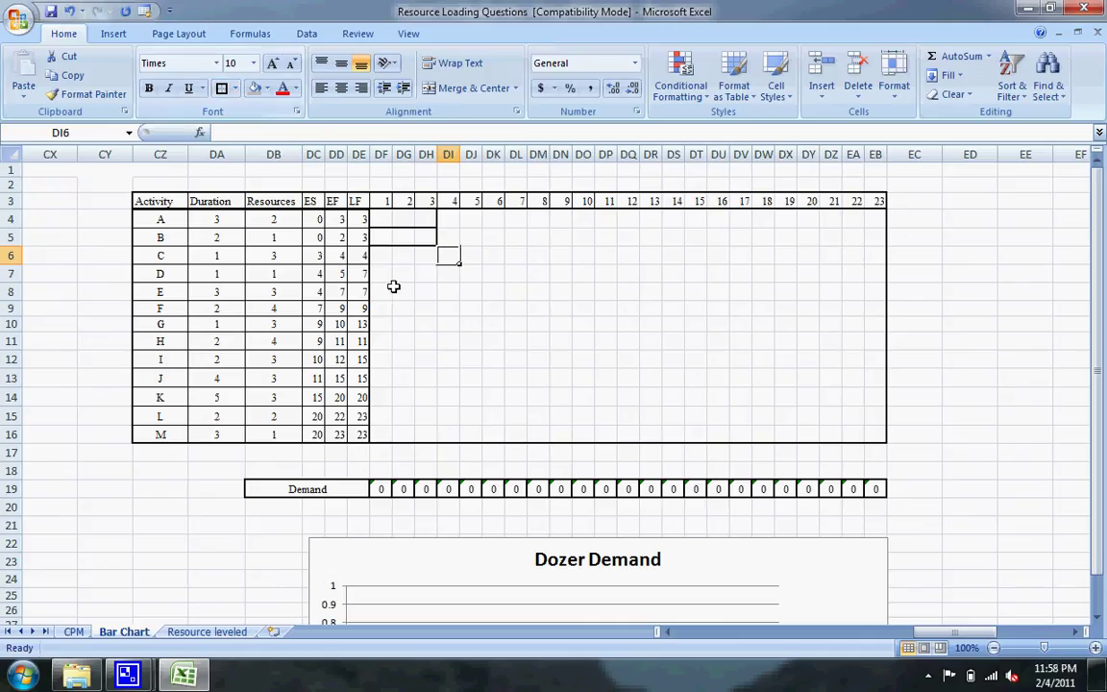
{"action": "left_click", "coordinate": [470, 275]}
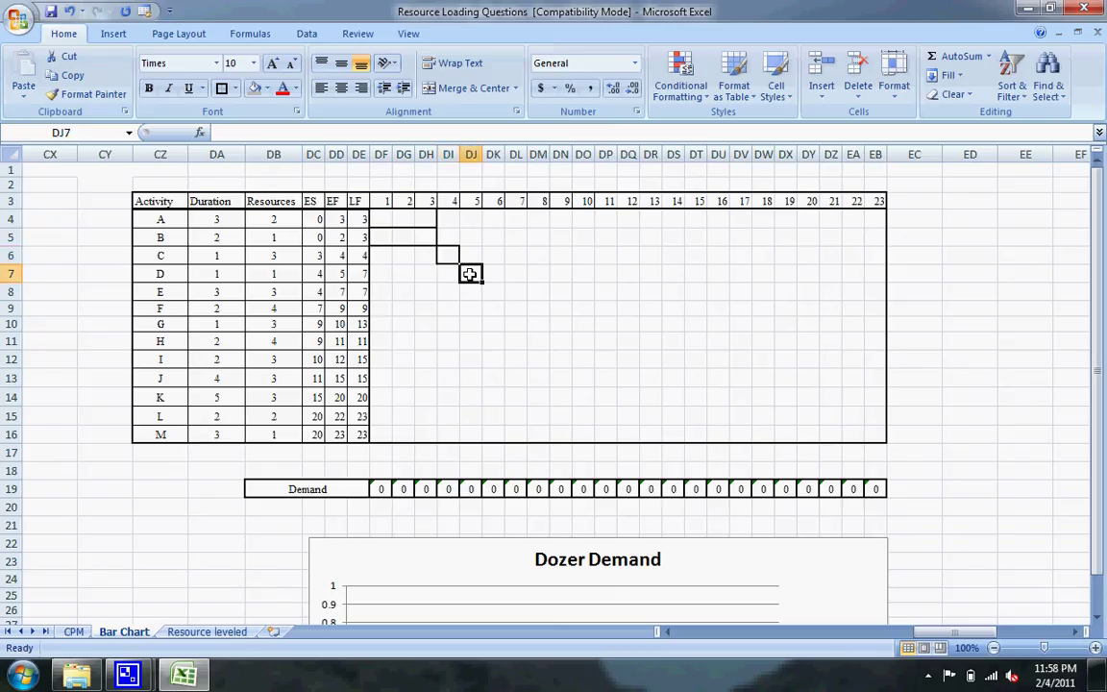
{"action": "left_click_drag", "start_coordinate": [470, 275], "coordinate": [510, 274]}
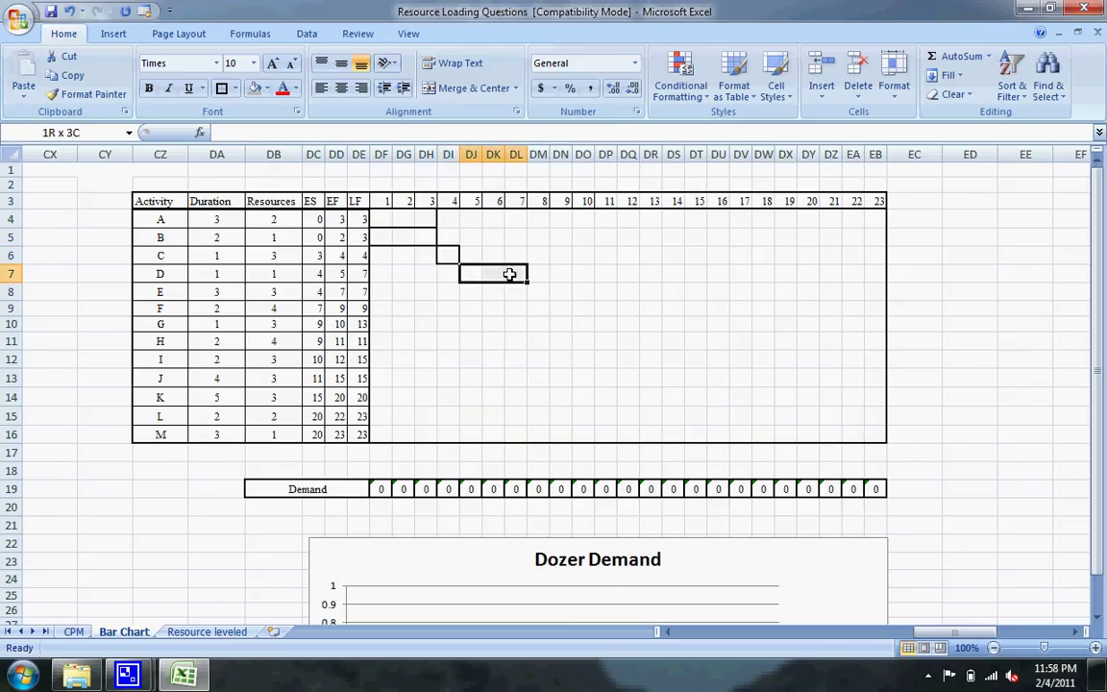
{"action": "left_click", "coordinate": [221, 87]}
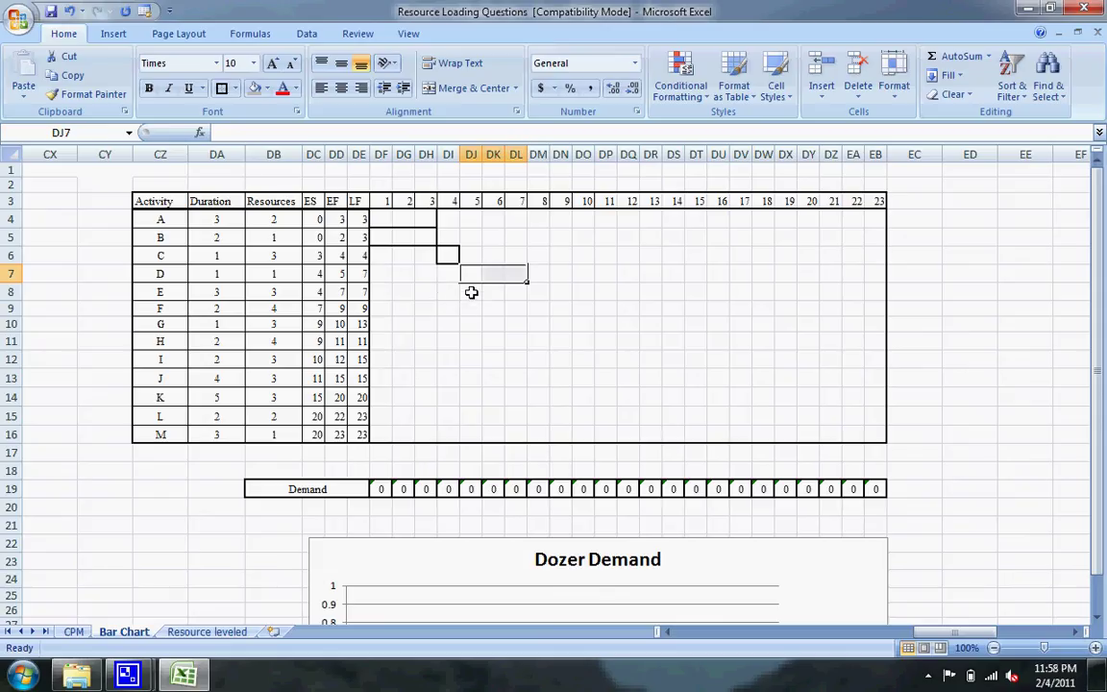
{"action": "left_click_drag", "start_coordinate": [470, 292], "coordinate": [518, 294]}
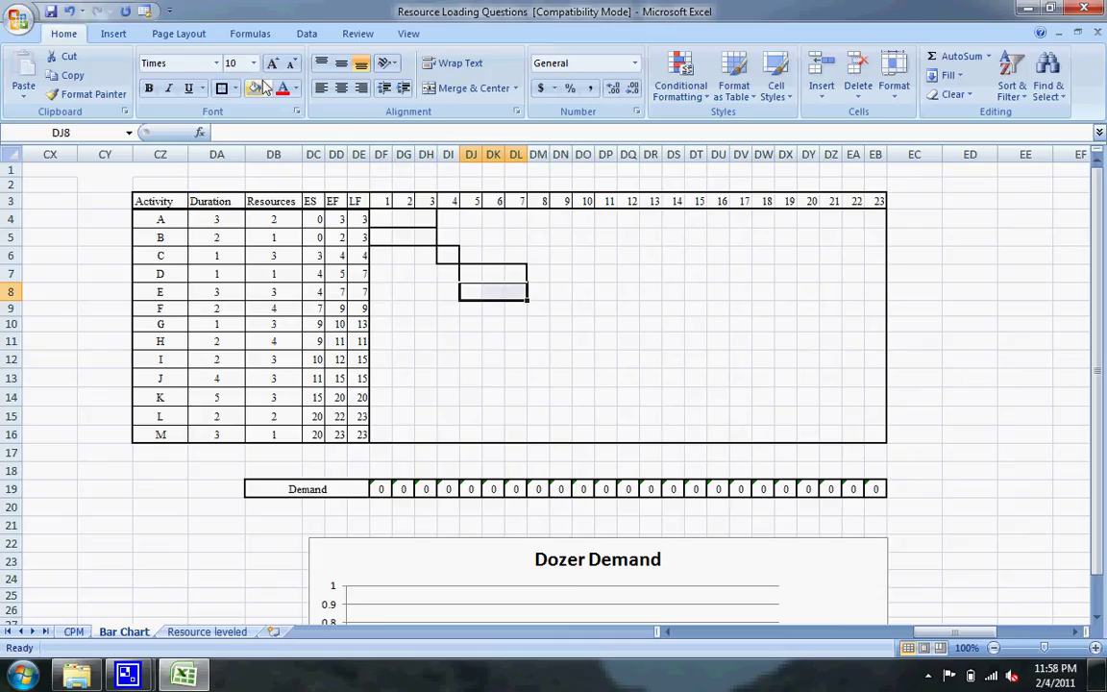
{"action": "left_click", "coordinate": [221, 89]}
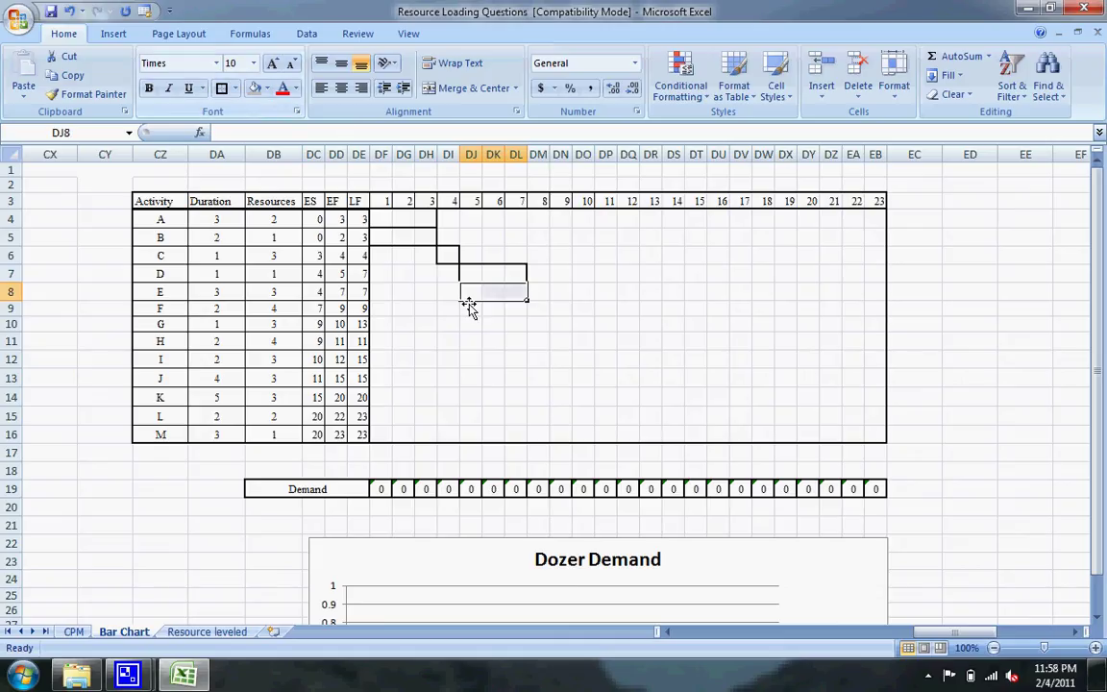
Outline activity F's bar across days 8 to 9 and activity G's bar across days 10 to 13.
{"action": "left_click", "coordinate": [538, 309]}
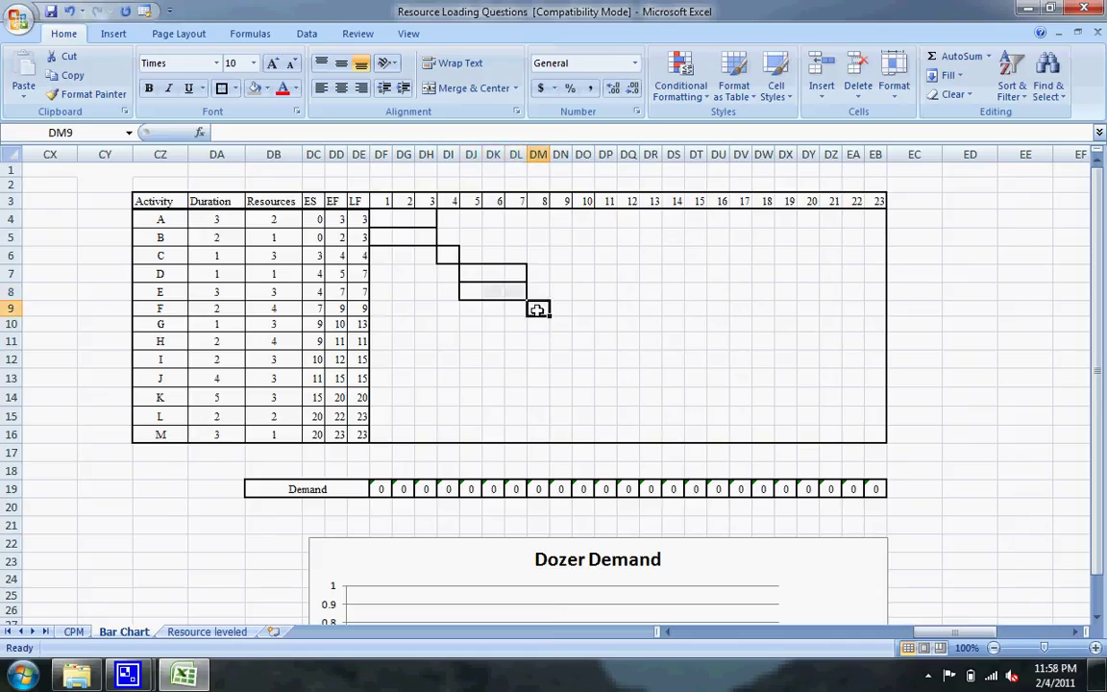
{"action": "left_click_drag", "start_coordinate": [537, 309], "coordinate": [568, 309]}
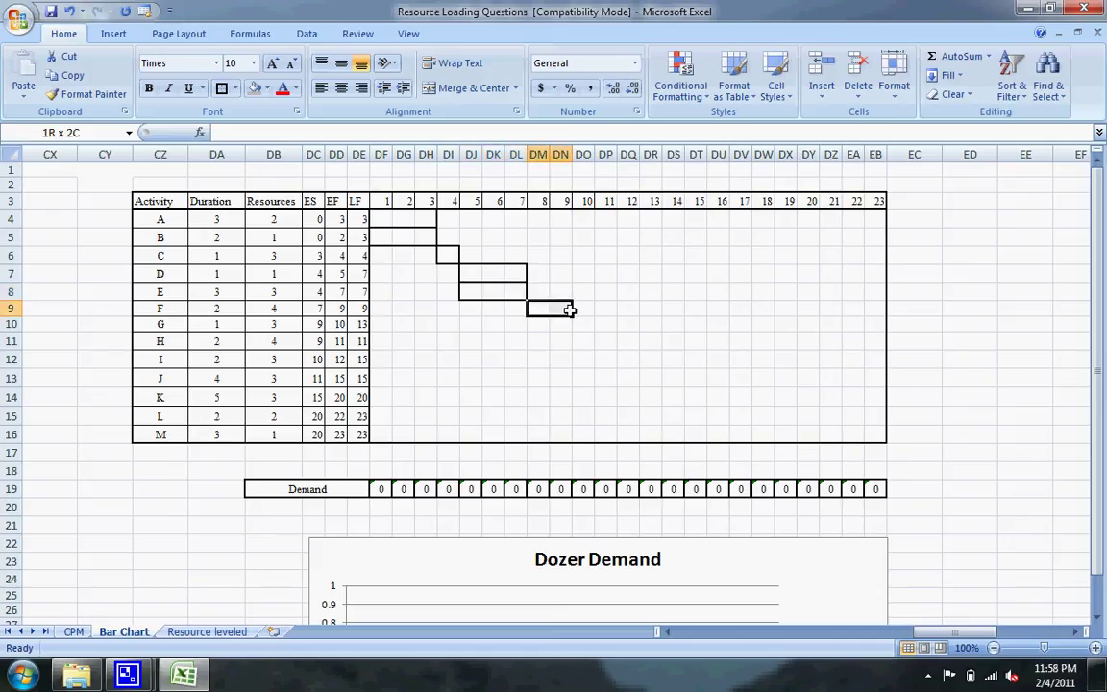
{"action": "left_click", "coordinate": [220, 89]}
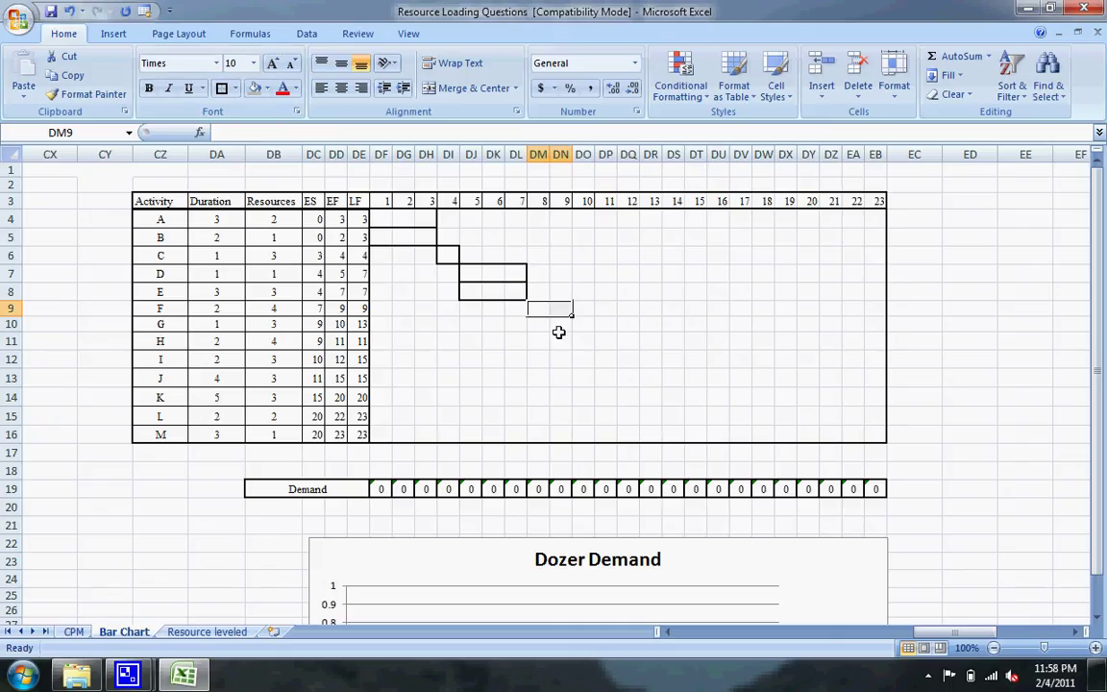
{"action": "left_click", "coordinate": [581, 326]}
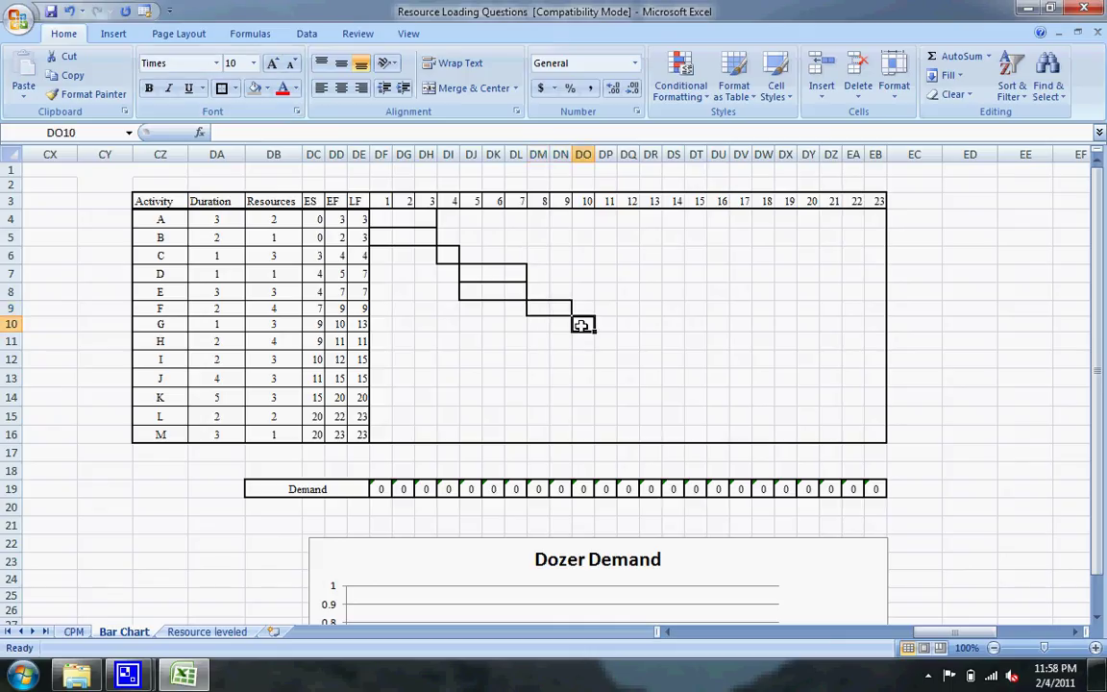
{"action": "left_click_drag", "start_coordinate": [581, 326], "coordinate": [659, 325]}
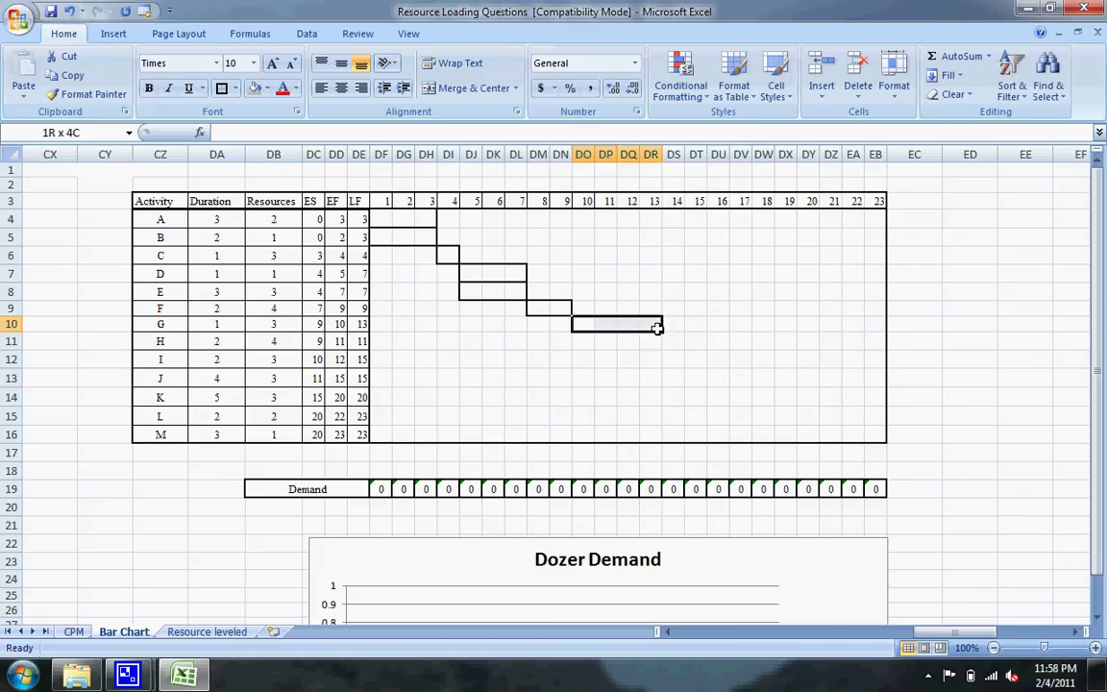
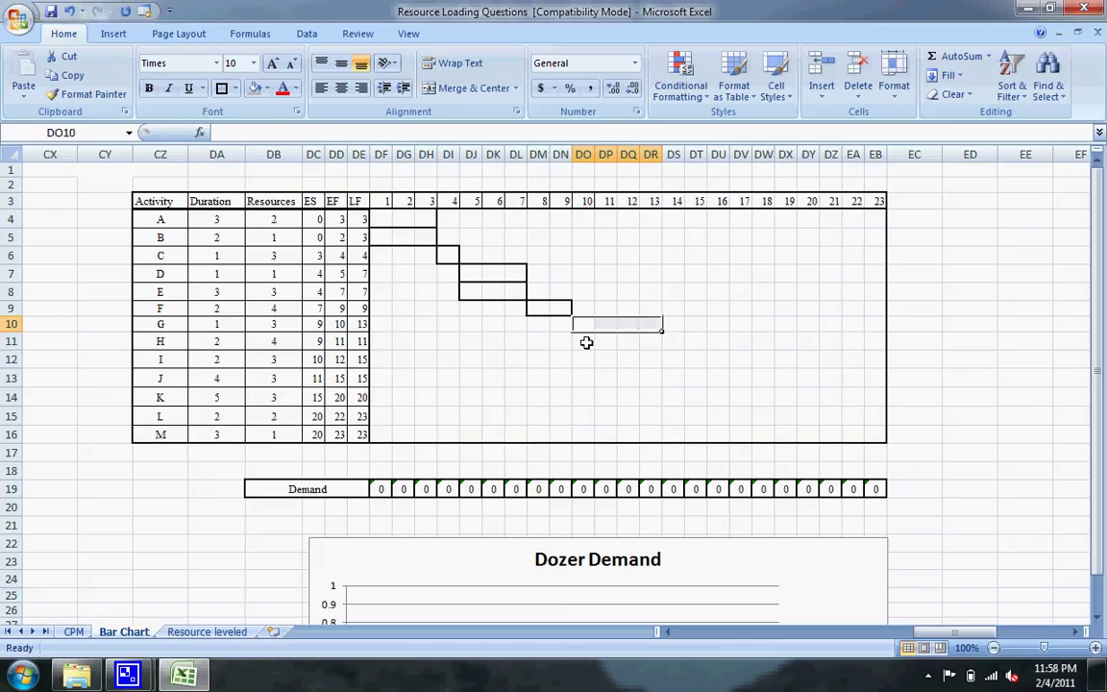
Outline activity H's bar across days 10 to 11 and select the day 11 cell in activity I's row.
{"action": "left_click", "coordinate": [584, 342]}
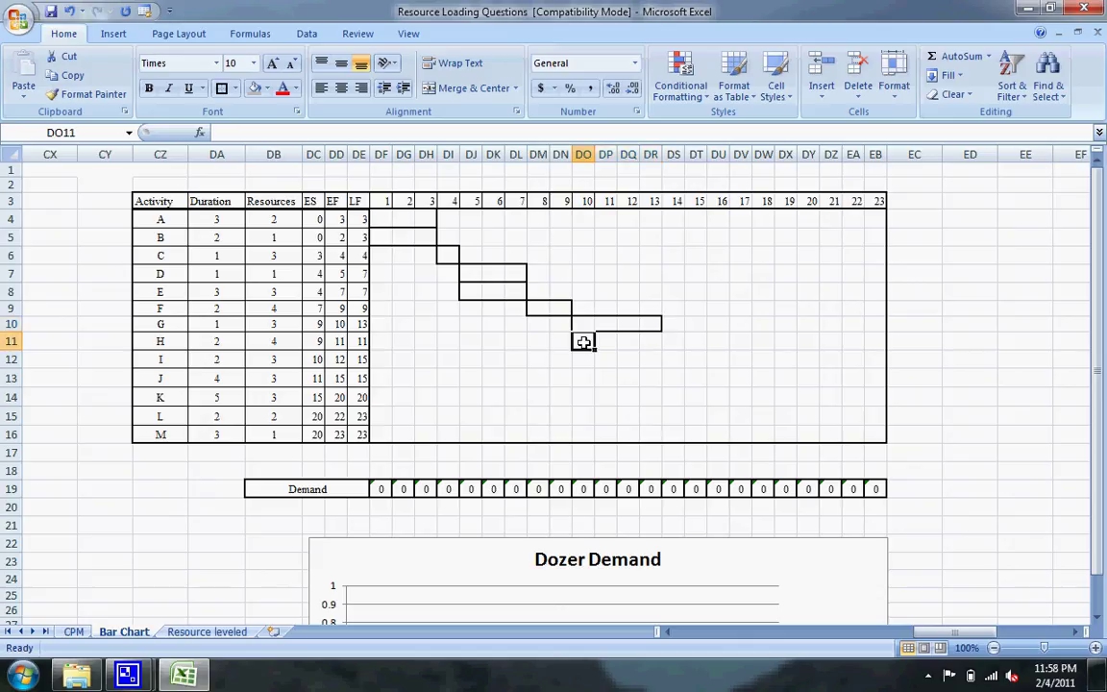
{"action": "left_click_drag", "start_coordinate": [583, 342], "coordinate": [603, 342]}
{"action": "left_click", "coordinate": [221, 89]}
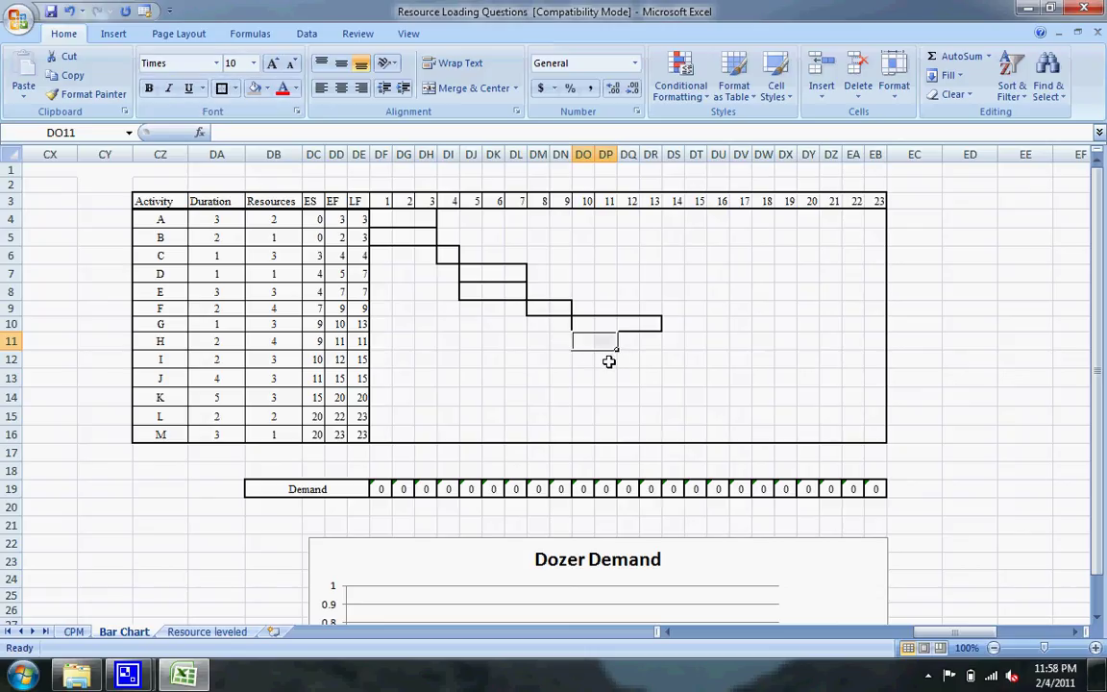
{"action": "left_click", "coordinate": [609, 361]}
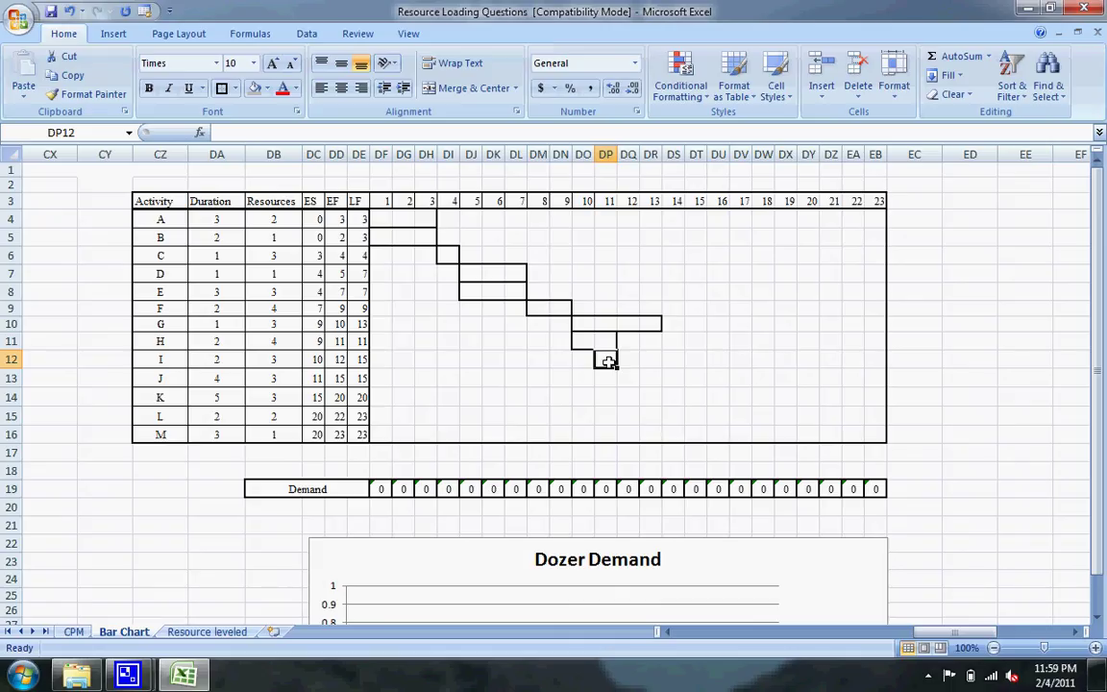
Outline activity I's bar across days 11 to 15 and activity J's bar across days 12 to 15.
{"action": "left_click_drag", "start_coordinate": [607, 362], "coordinate": [699, 363]}
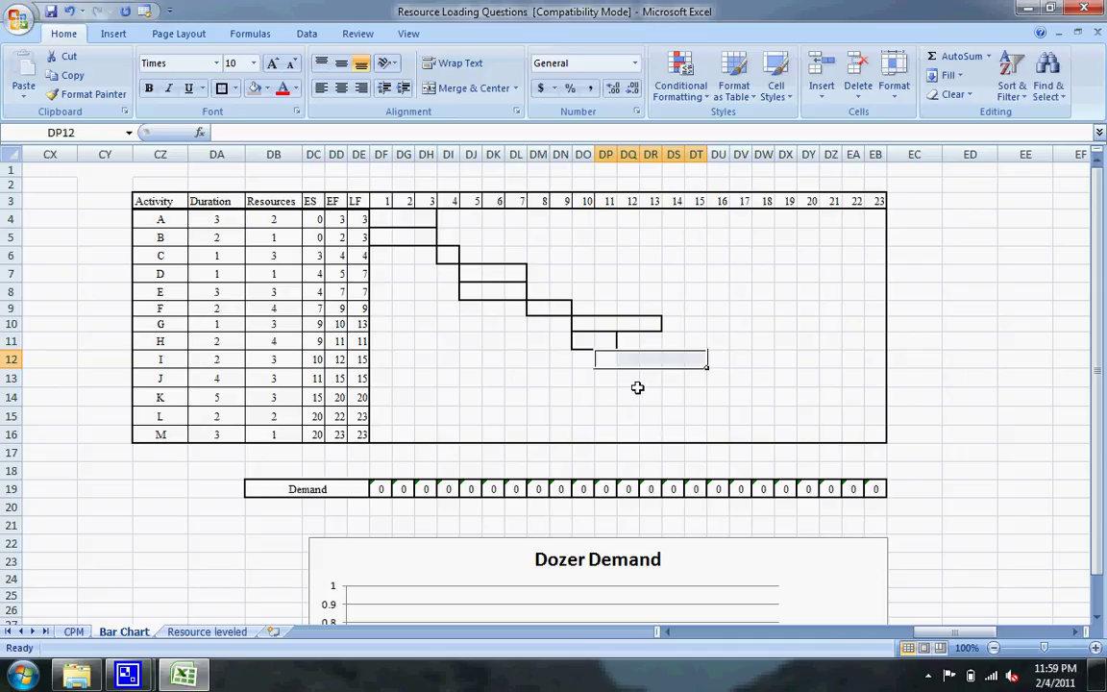
{"action": "left_click", "coordinate": [630, 380]}
{"action": "left_click_drag", "start_coordinate": [630, 381], "coordinate": [702, 379]}
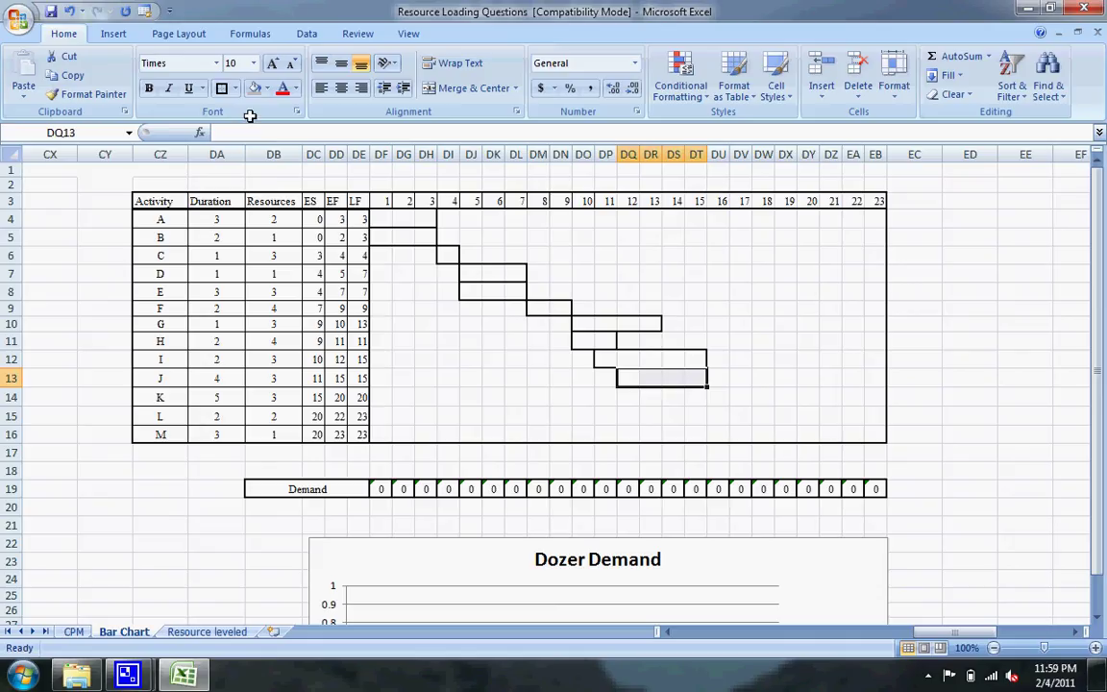
{"action": "left_click", "coordinate": [221, 88]}
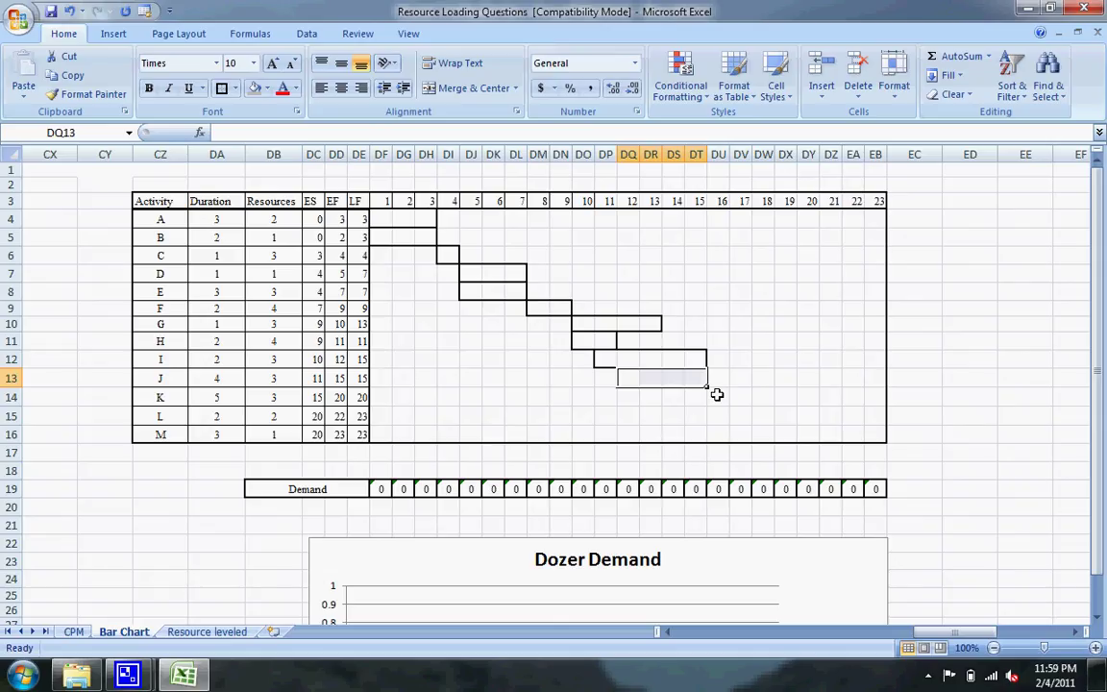
Outline activity K's bar across days 16 to 20 and the bars for activities L and M across days 21 to 23.
{"action": "left_click", "coordinate": [717, 394]}
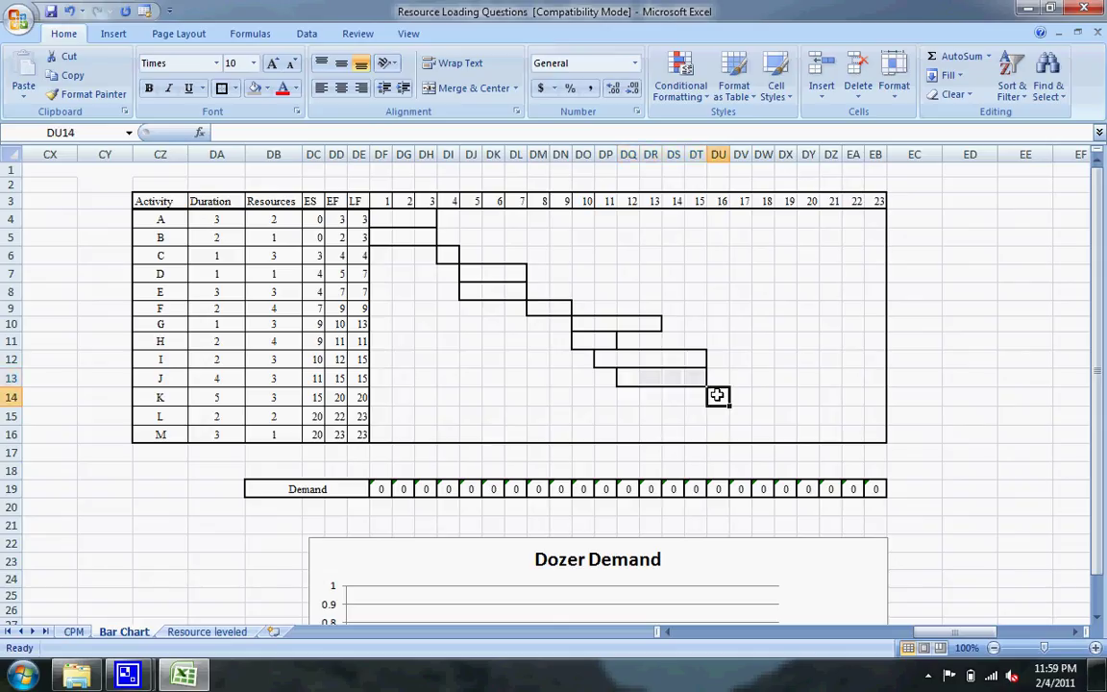
{"action": "left_click_drag", "start_coordinate": [717, 394], "coordinate": [804, 395]}
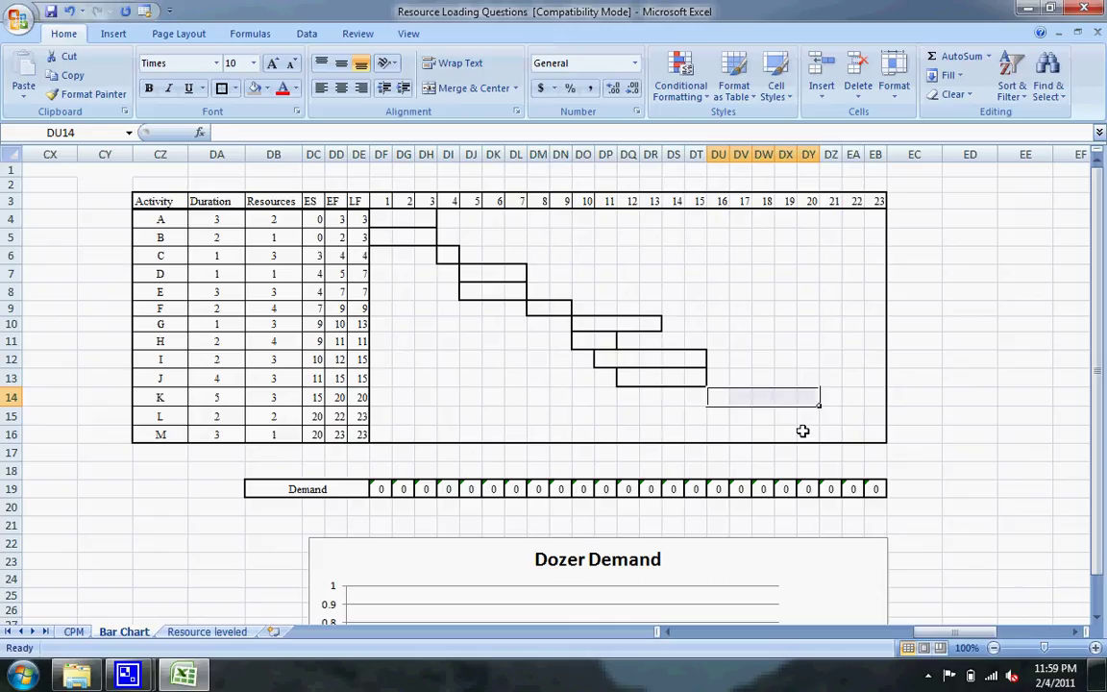
{"action": "left_click_drag", "start_coordinate": [828, 414], "coordinate": [852, 412]}
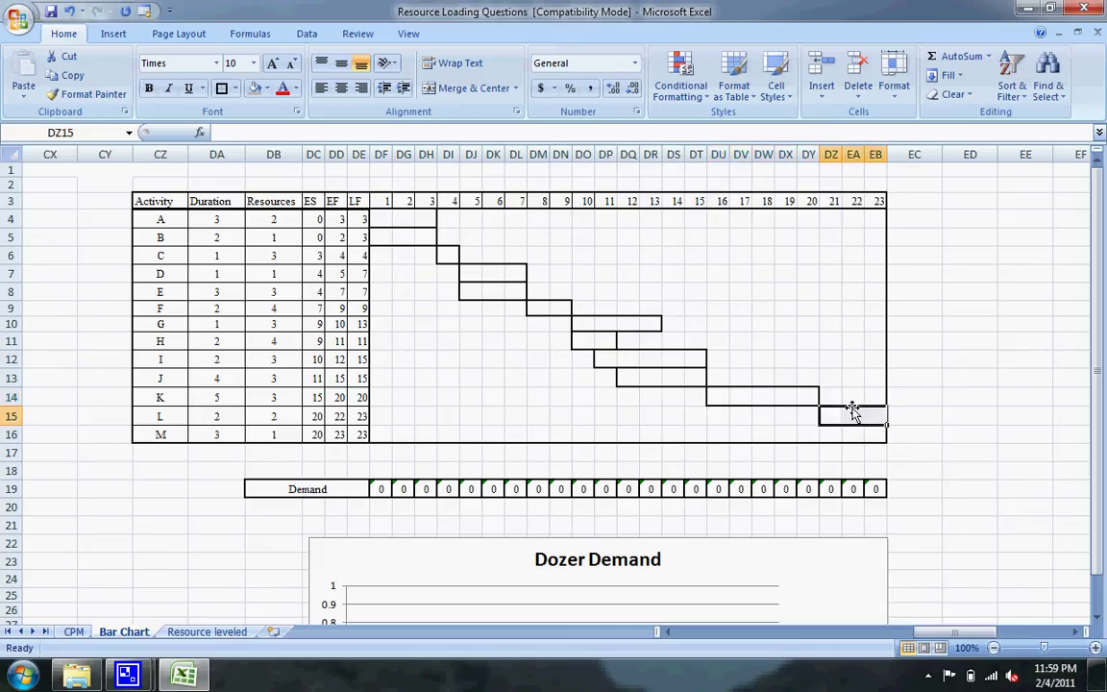
{"action": "left_click", "coordinate": [221, 90]}
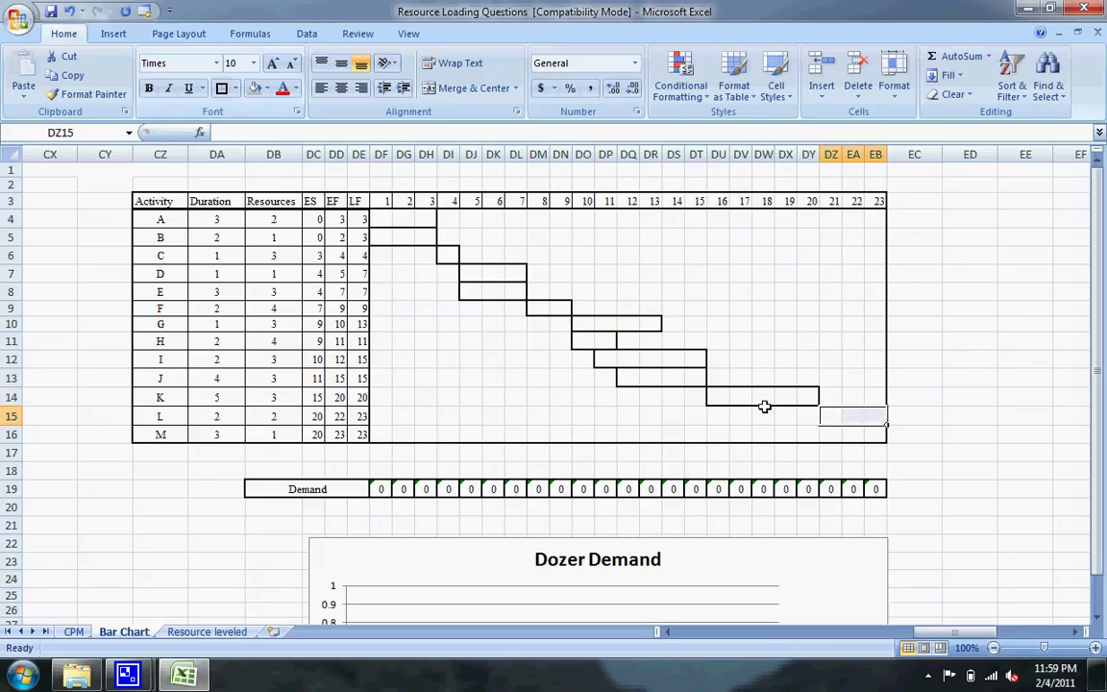
{"action": "left_click_drag", "start_coordinate": [821, 435], "coordinate": [879, 436]}
{"action": "left_click", "coordinate": [222, 88]}
{"action": "left_click", "coordinate": [764, 323]}
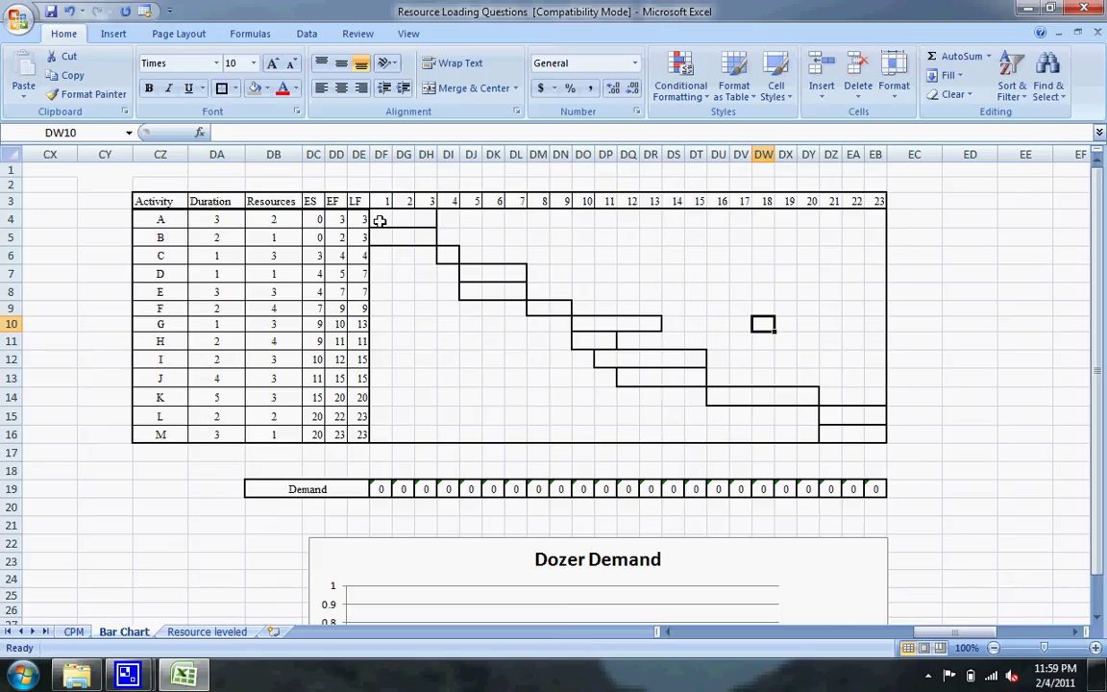
Shade activity A's duration gray across days 1 to 3 and activity B's across days 1 to 2.
{"action": "left_click_drag", "start_coordinate": [381, 221], "coordinate": [424, 220]}
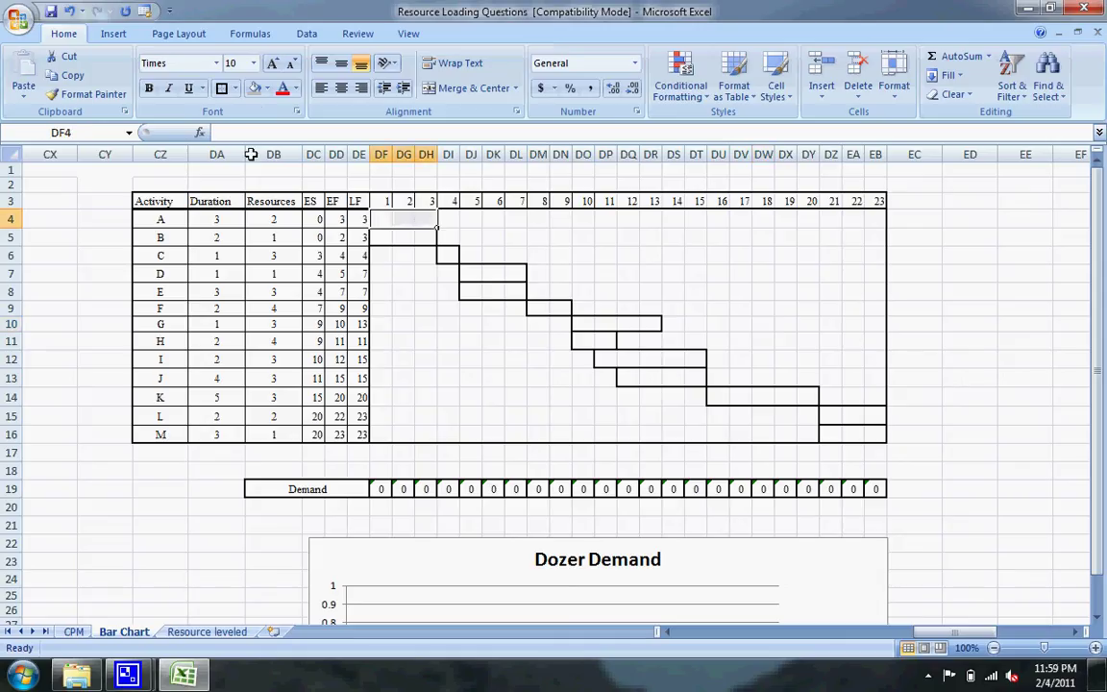
{"action": "left_click", "coordinate": [255, 88]}
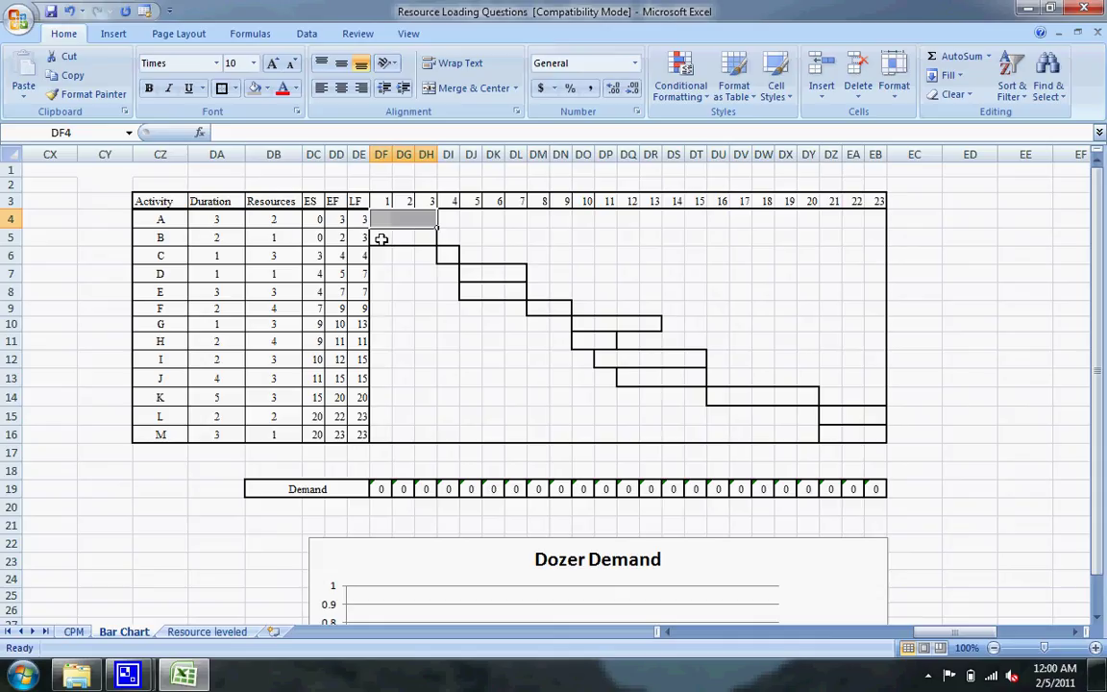
{"action": "left_click_drag", "start_coordinate": [382, 239], "coordinate": [404, 239]}
{"action": "left_click", "coordinate": [254, 88]}
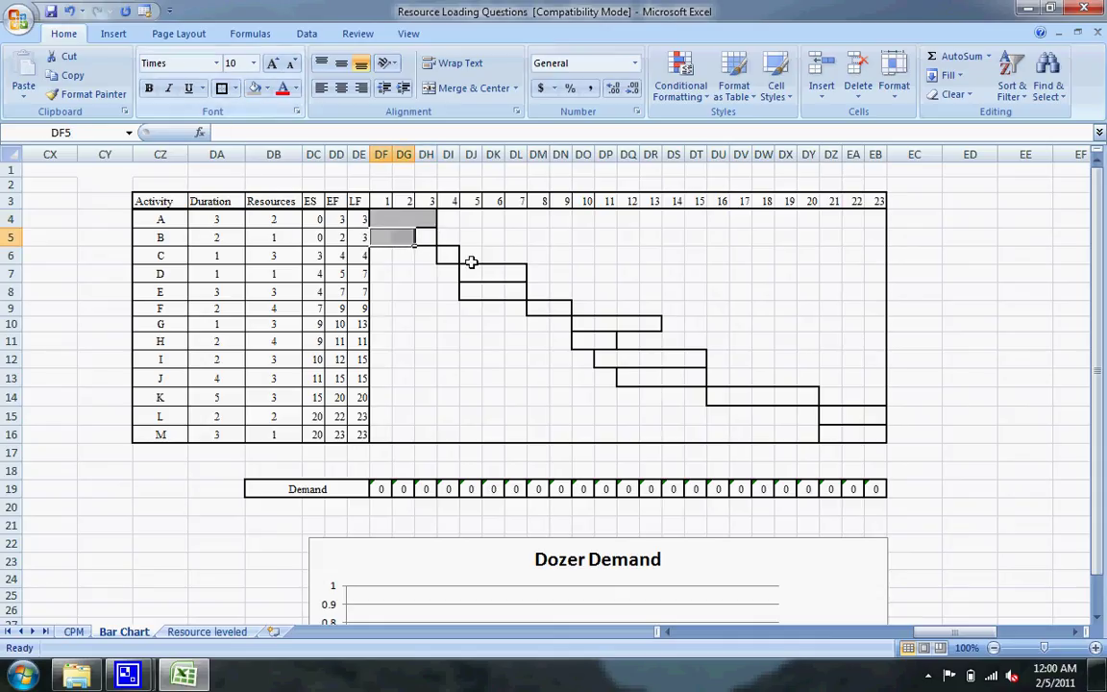
{"action": "left_click", "coordinate": [426, 238]}
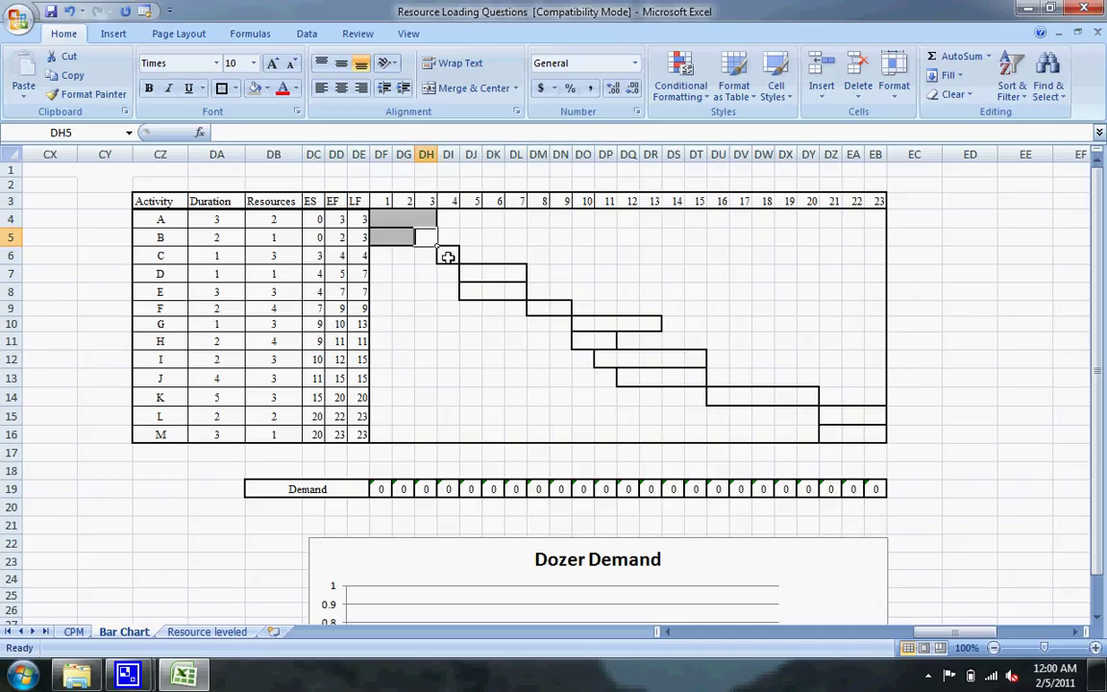
Shade activity C's duration gray at day 4 and activity D's at day 5.
{"action": "left_click", "coordinate": [448, 256]}
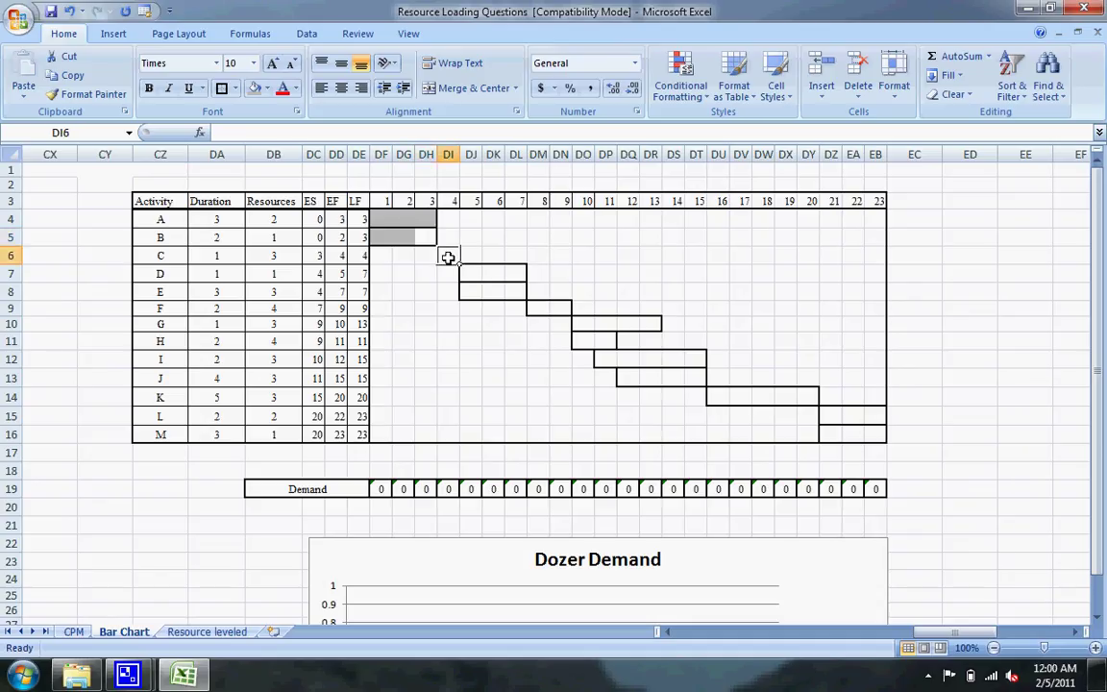
{"action": "left_click", "coordinate": [255, 87]}
{"action": "left_click", "coordinate": [471, 273]}
{"action": "left_click", "coordinate": [254, 87]}
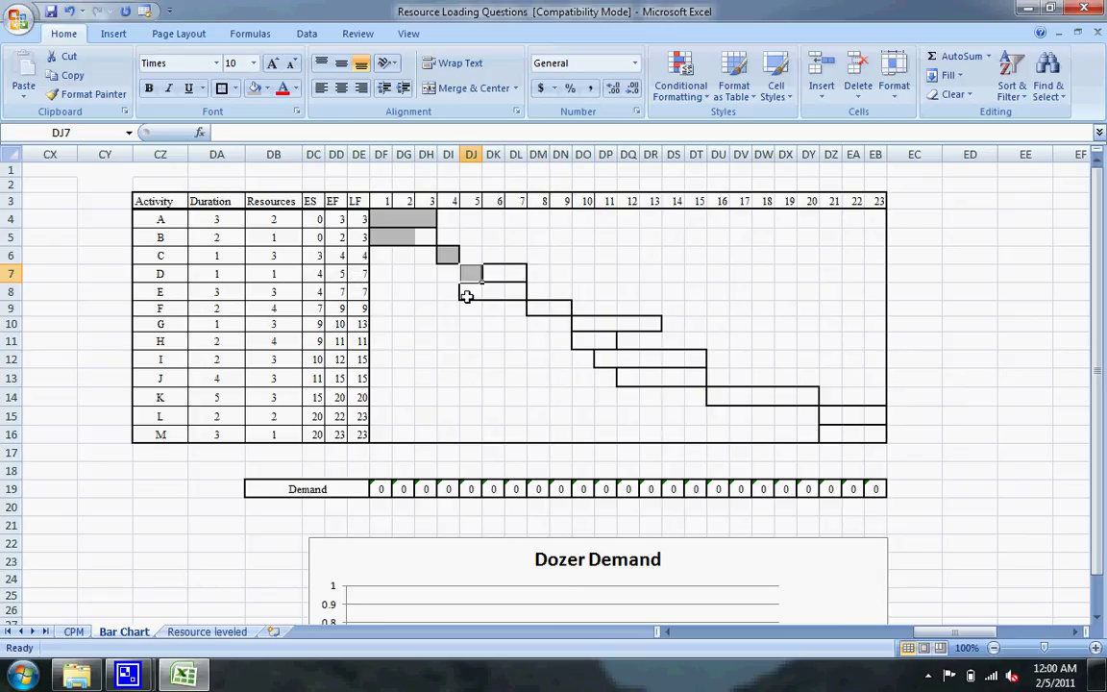
Shade activity E's duration gray across days 5 to 7 and activity F's across days 8 to 9.
{"action": "left_click_drag", "start_coordinate": [469, 294], "coordinate": [515, 290]}
{"action": "left_click", "coordinate": [255, 87]}
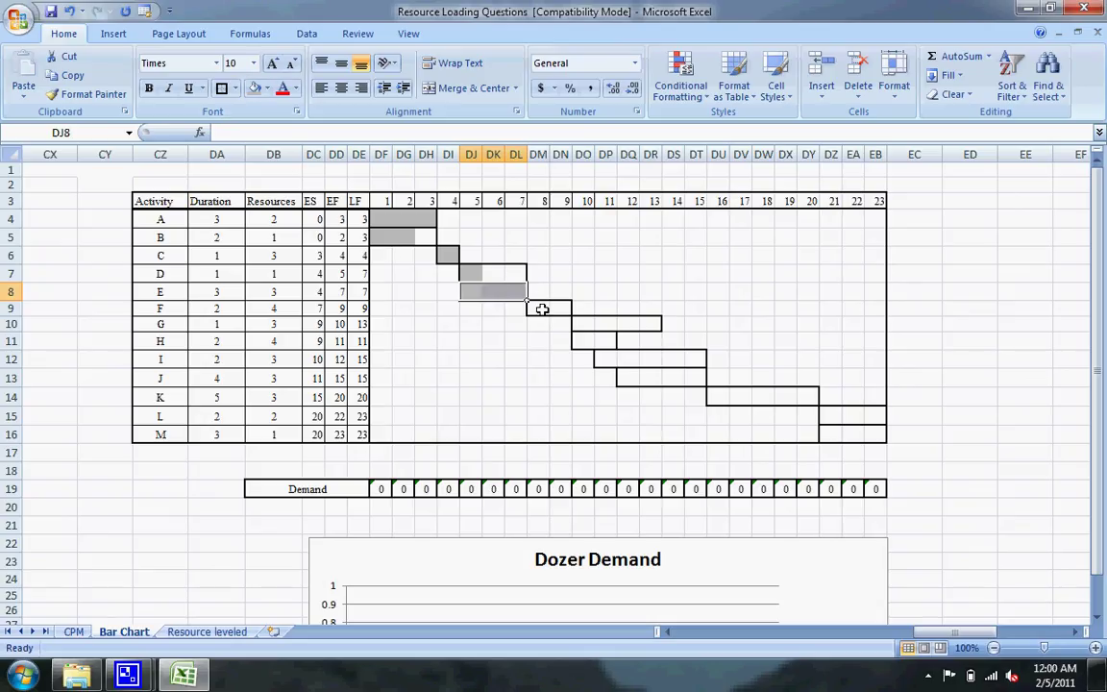
{"action": "left_click_drag", "start_coordinate": [542, 308], "coordinate": [567, 309]}
{"action": "left_click", "coordinate": [255, 89]}
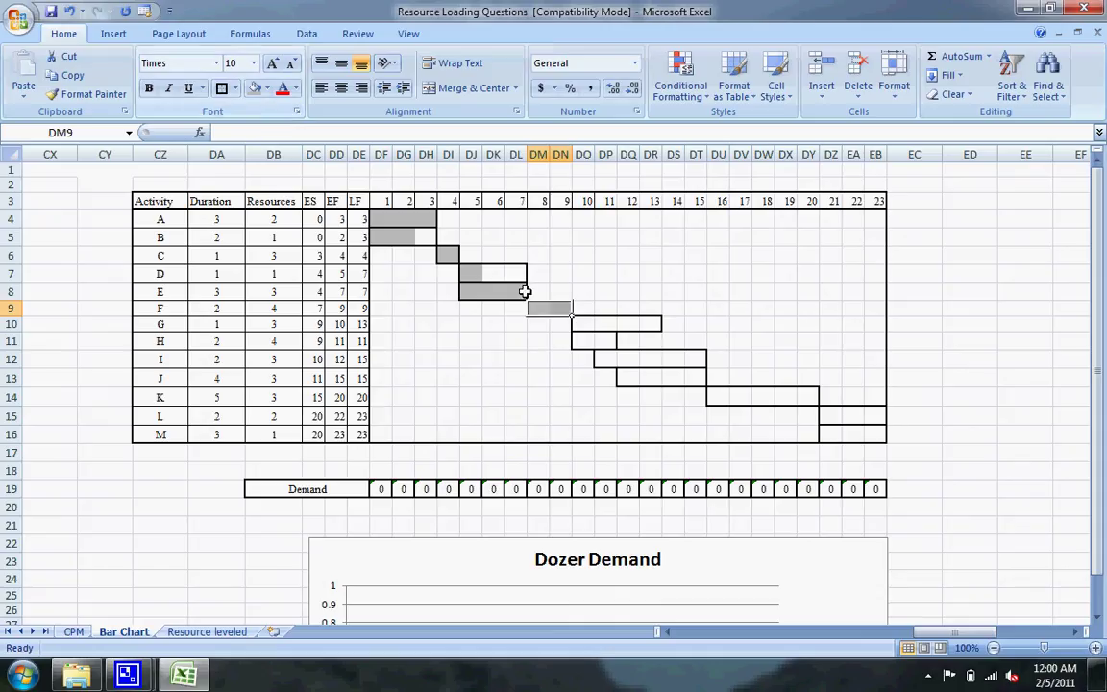
Shade activity G's duration gray at day 10 and activity H's across days 10 to 11.
{"action": "left_click", "coordinate": [586, 325]}
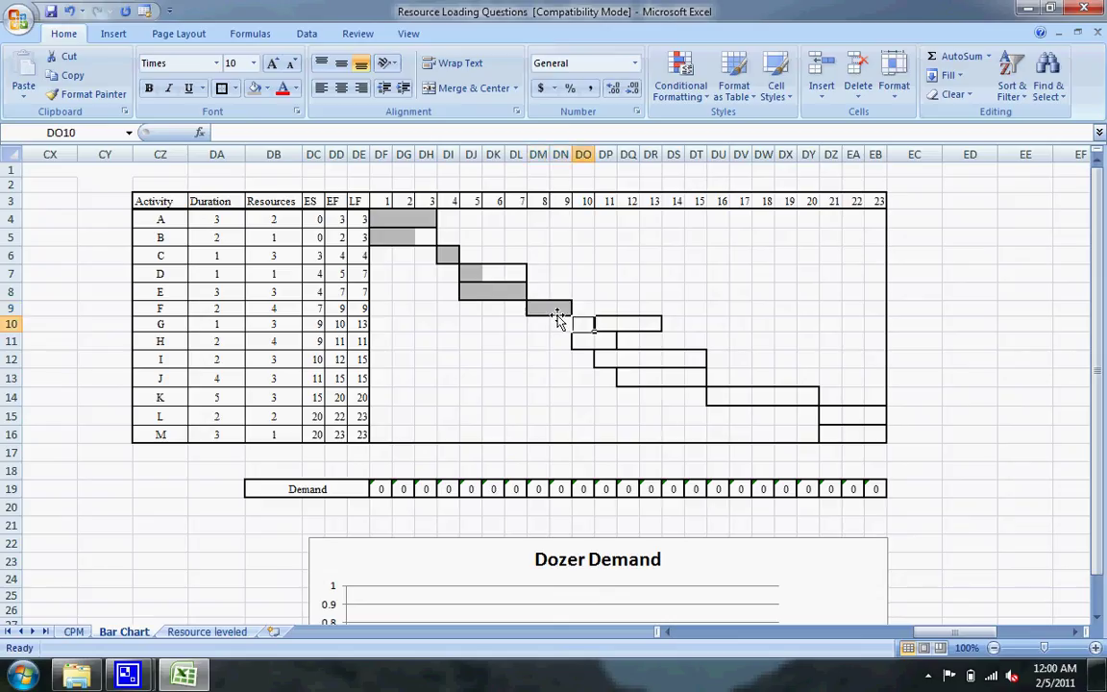
{"action": "left_click", "coordinate": [256, 88]}
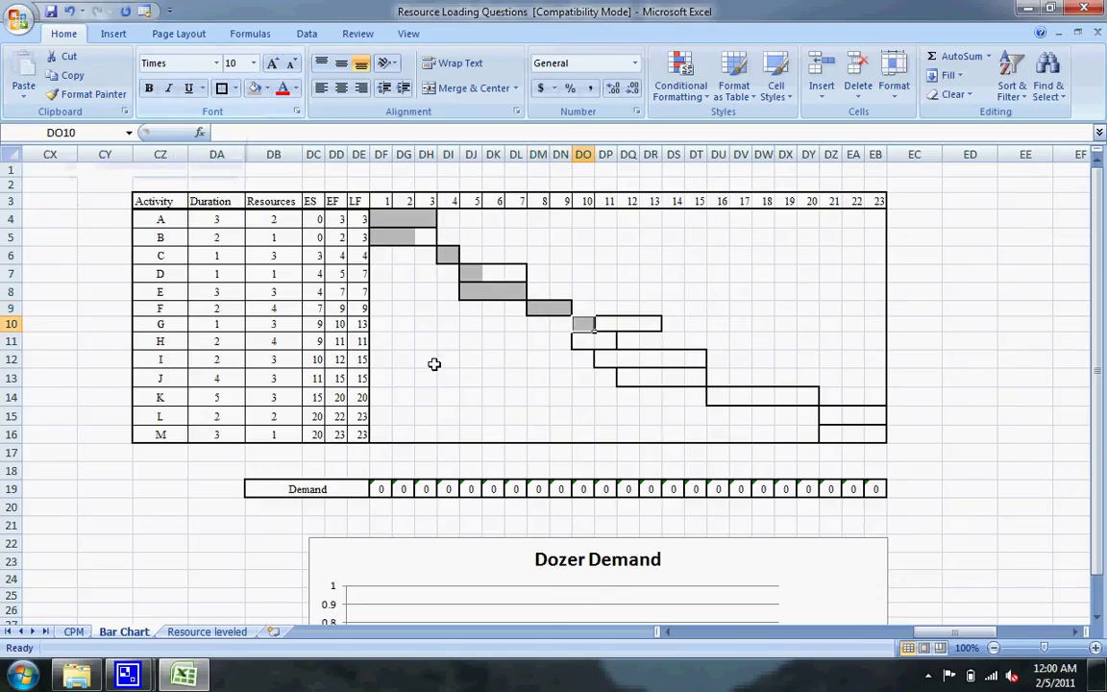
{"action": "left_click", "coordinate": [361, 325]}
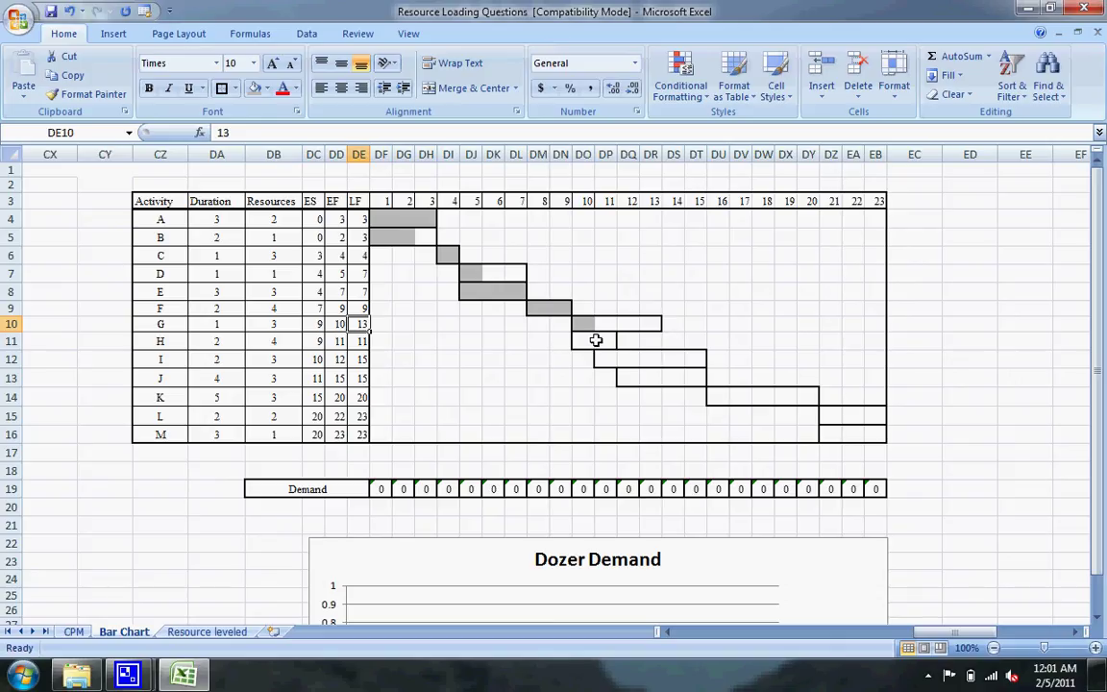
{"action": "left_click_drag", "start_coordinate": [586, 341], "coordinate": [604, 341]}
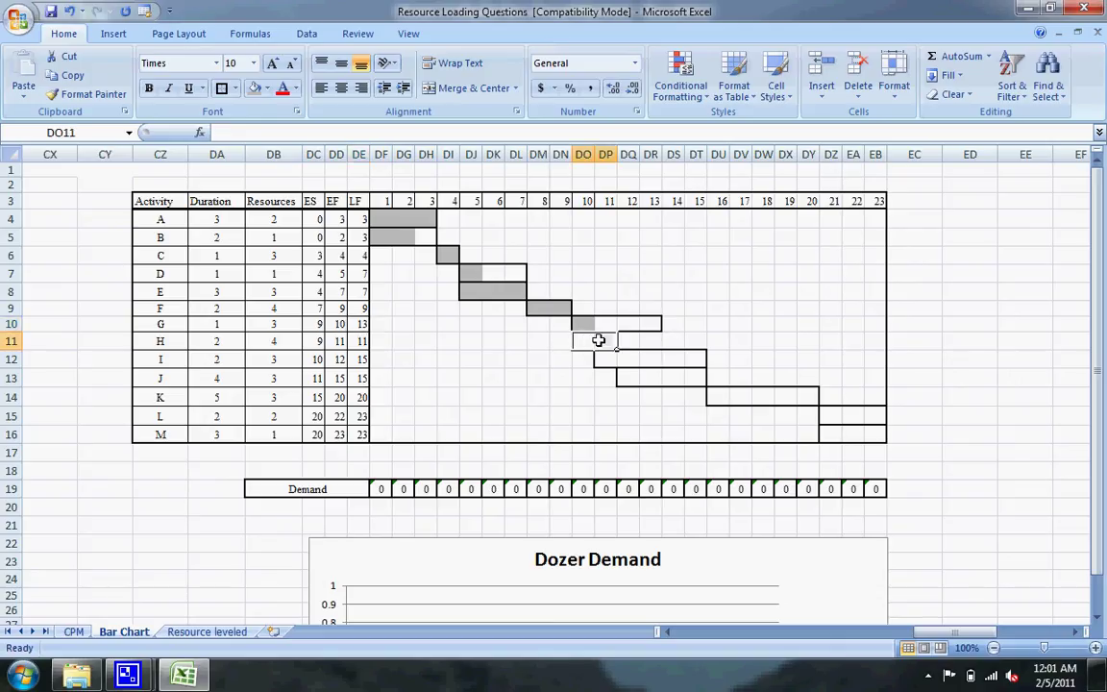
{"action": "left_click", "coordinate": [255, 88]}
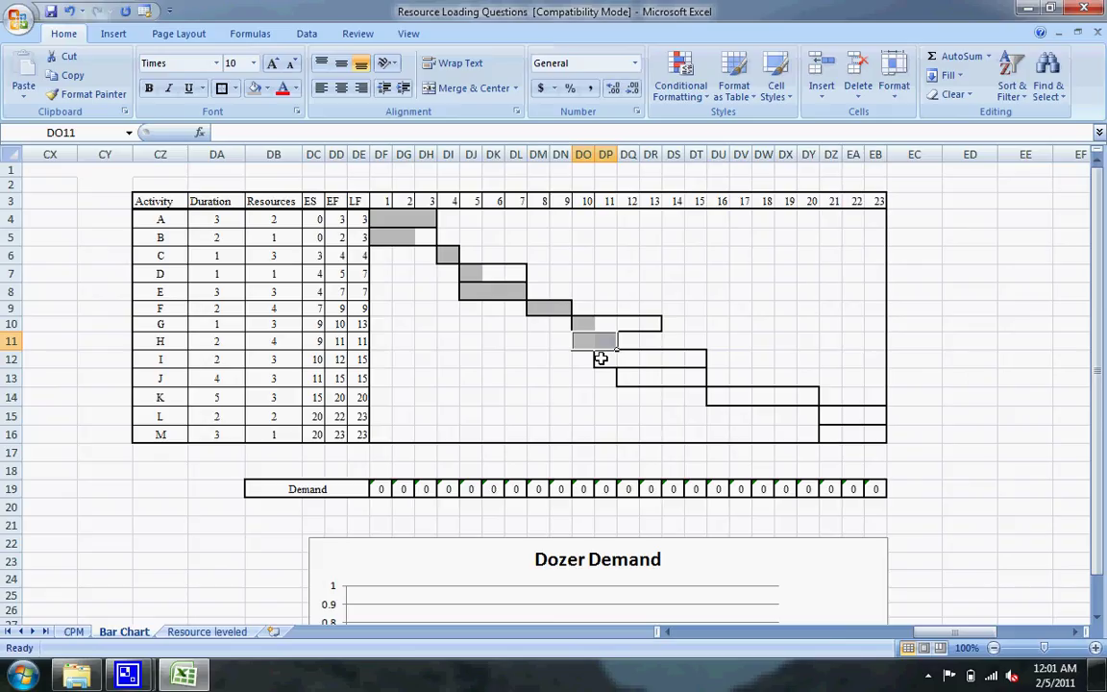
Shade activity I's duration gray across days 11 to 12 and activity J's across days 12 to 15.
{"action": "left_click_drag", "start_coordinate": [599, 358], "coordinate": [632, 358]}
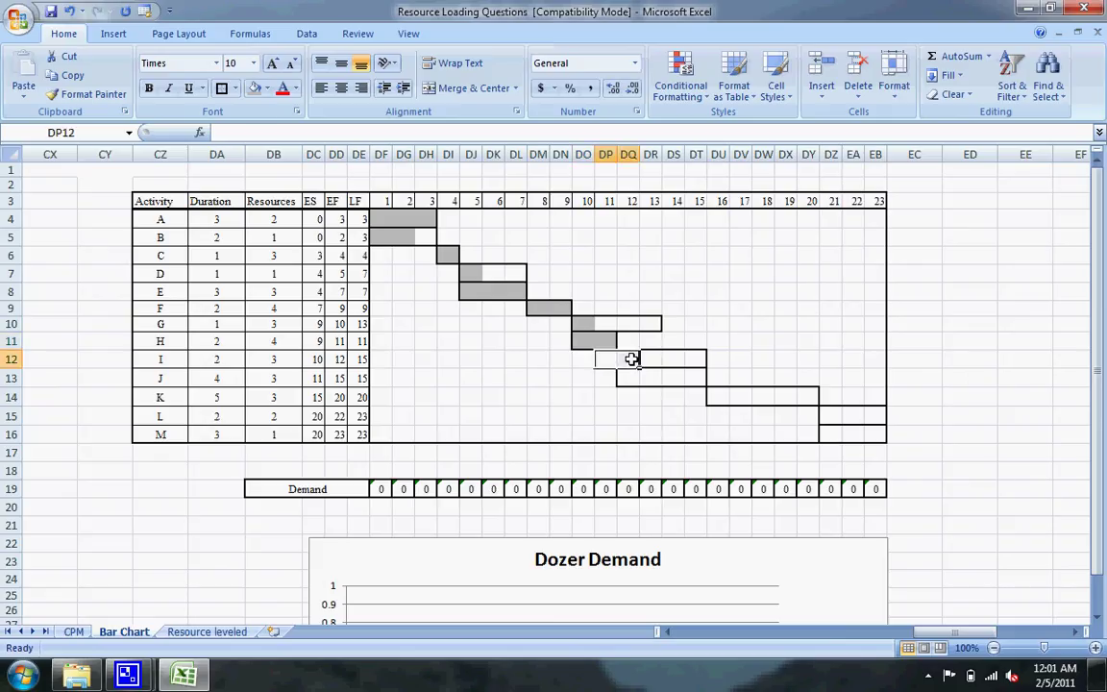
{"action": "left_click", "coordinate": [254, 87]}
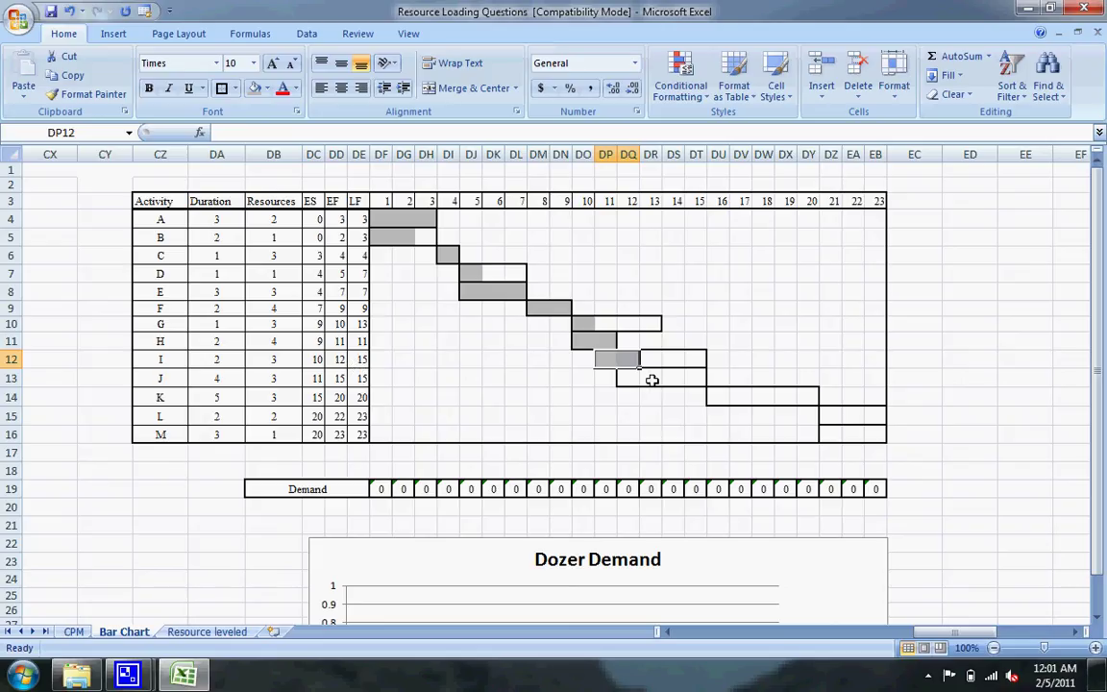
{"action": "left_click_drag", "start_coordinate": [624, 377], "coordinate": [689, 376]}
{"action": "left_click", "coordinate": [254, 88]}
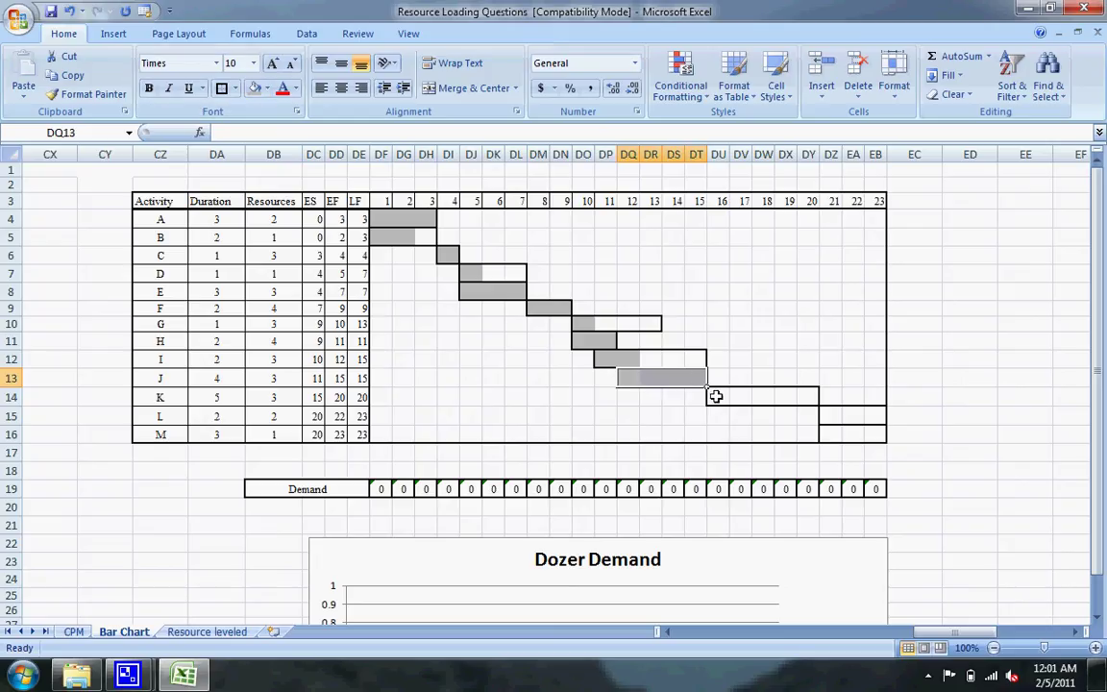
Shade activity K's duration gray across days 16 to 20 and activity L's across days 21 to 22.
{"action": "left_click_drag", "start_coordinate": [716, 396], "coordinate": [803, 398]}
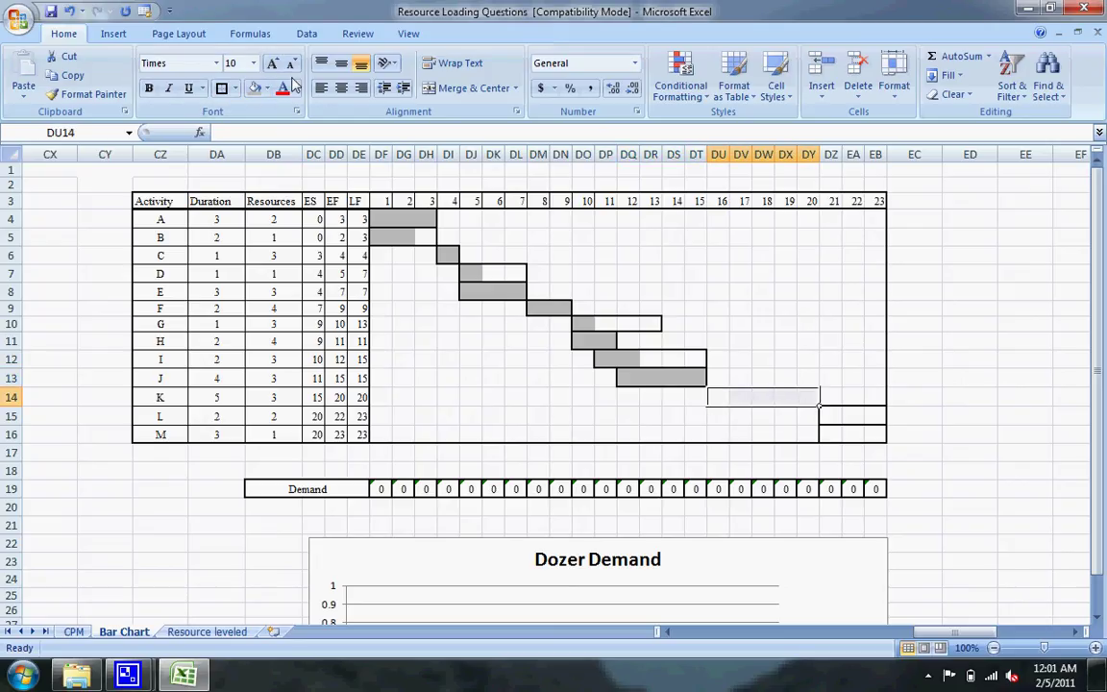
{"action": "left_click", "coordinate": [254, 87]}
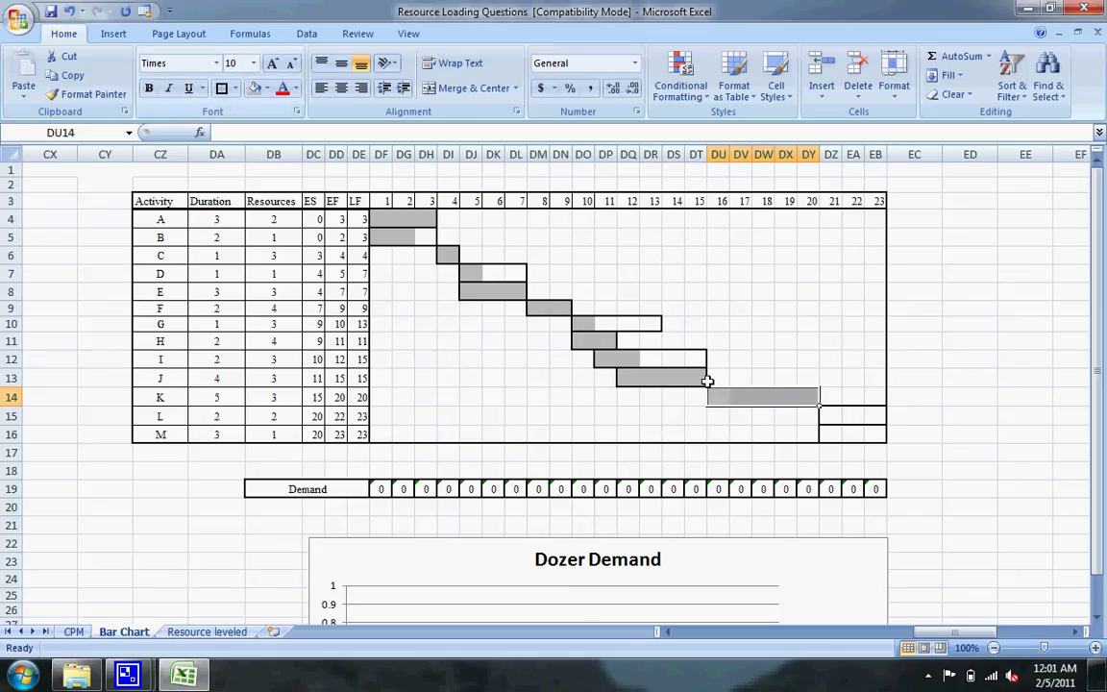
{"action": "left_click", "coordinate": [838, 415]}
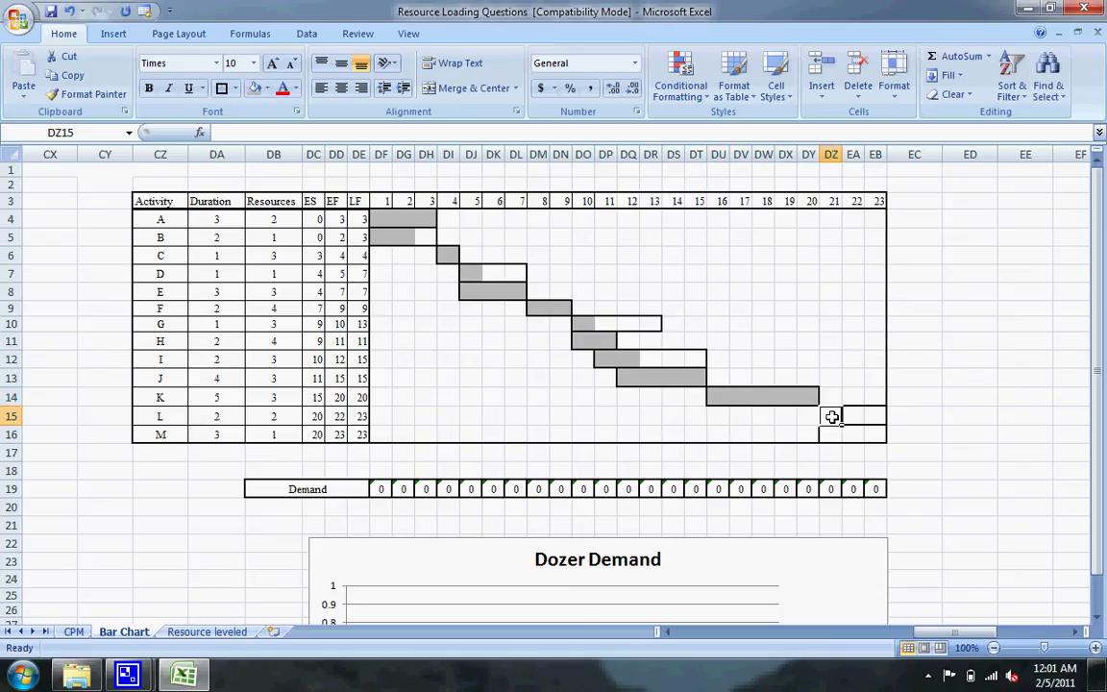
{"action": "left_click_drag", "start_coordinate": [839, 415], "coordinate": [847, 415]}
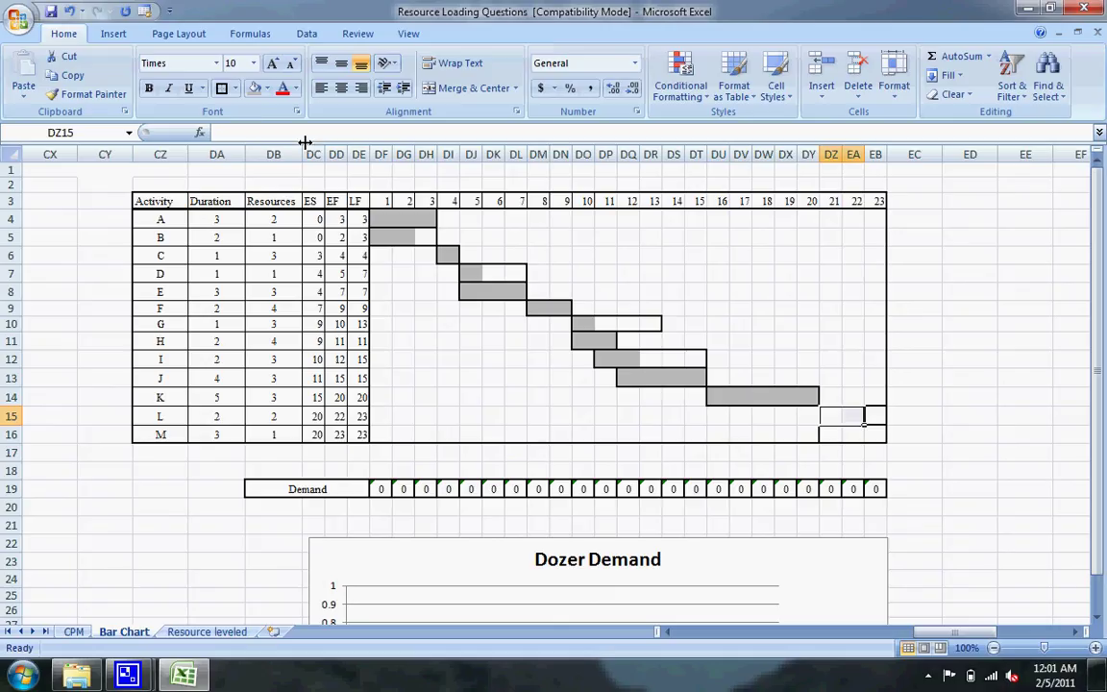
{"action": "left_click", "coordinate": [255, 88]}
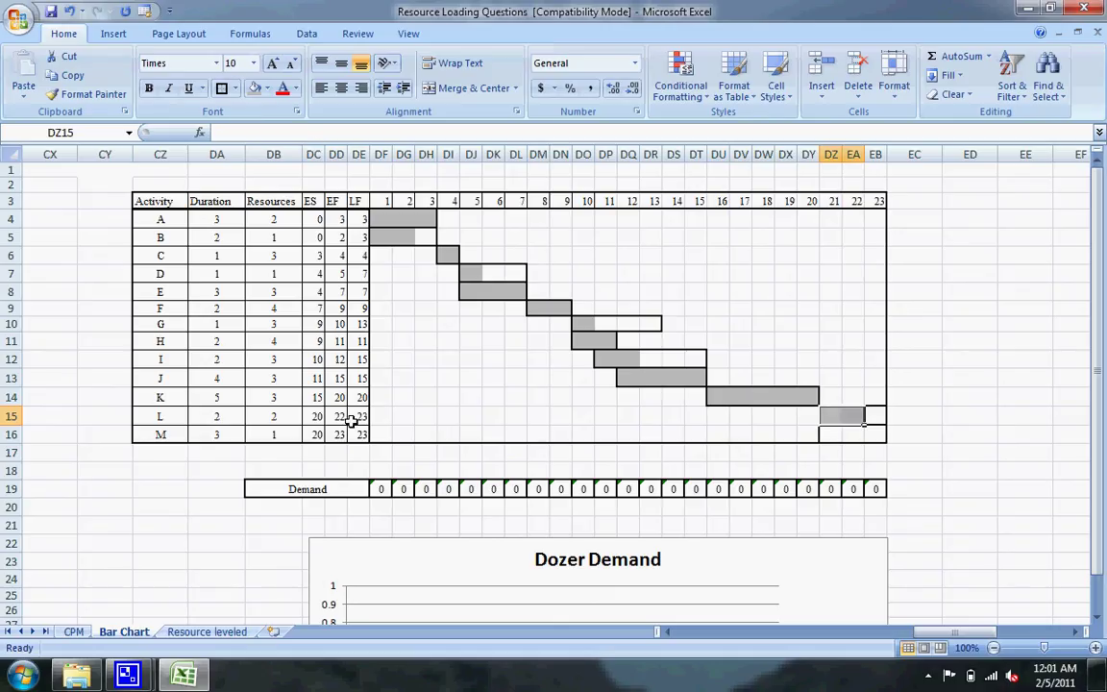
{"action": "left_click", "coordinate": [873, 415]}
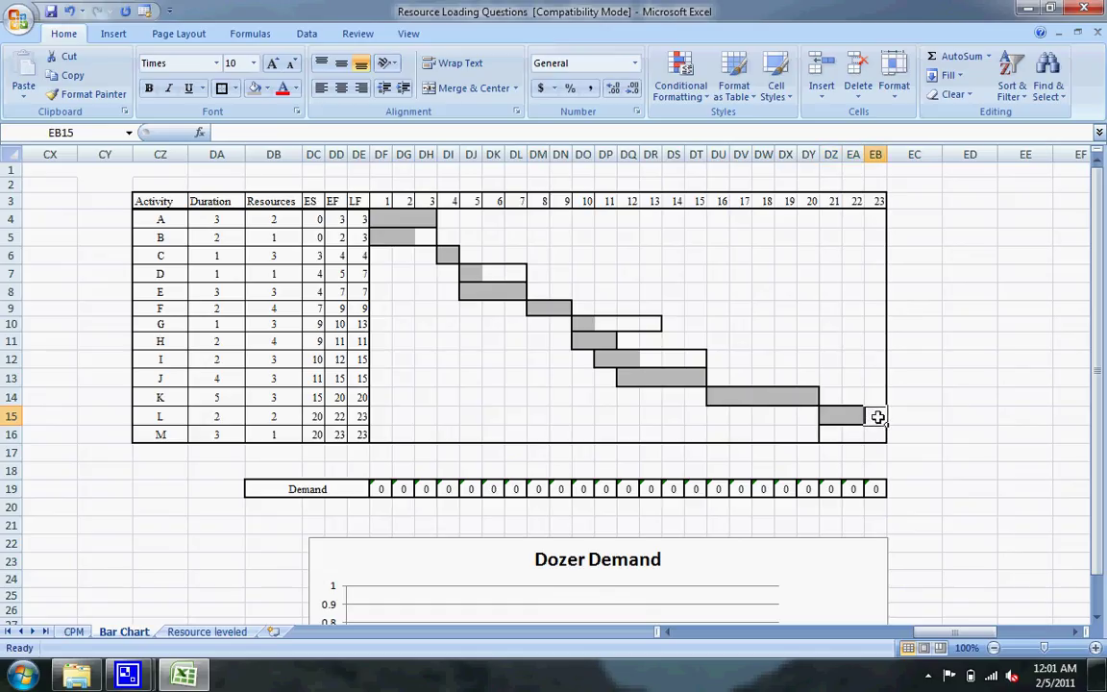
Shade activity M's duration gray across days 21 to 23.
{"action": "left_click", "coordinate": [826, 433]}
{"action": "left_click_drag", "start_coordinate": [826, 433], "coordinate": [865, 436]}
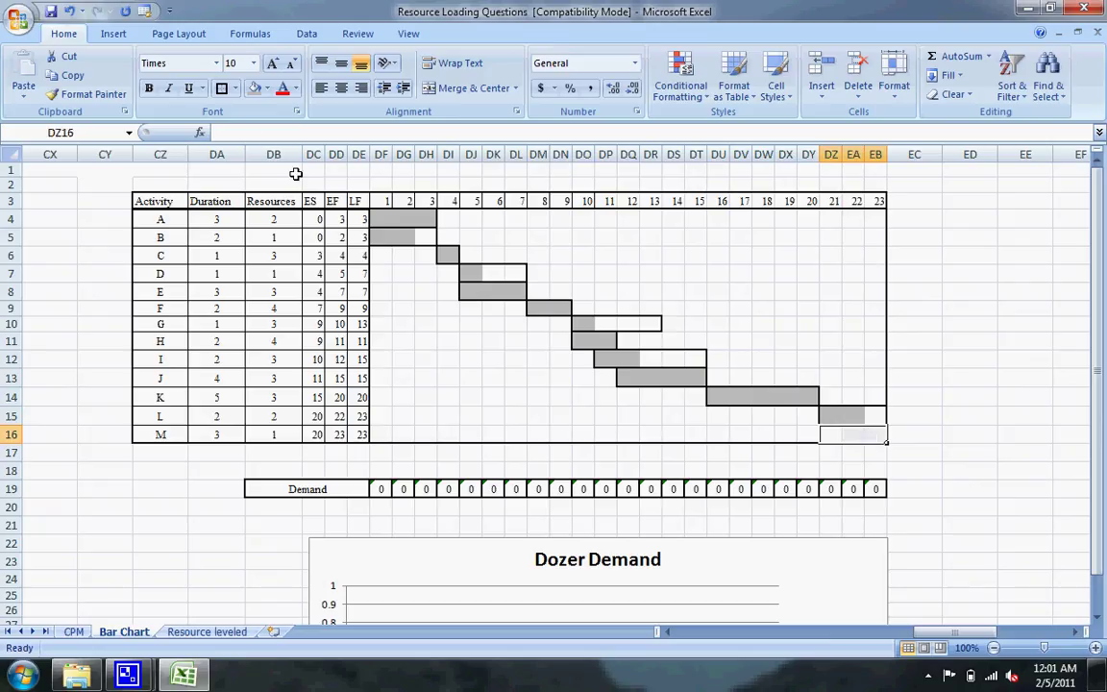
{"action": "left_click", "coordinate": [254, 87]}
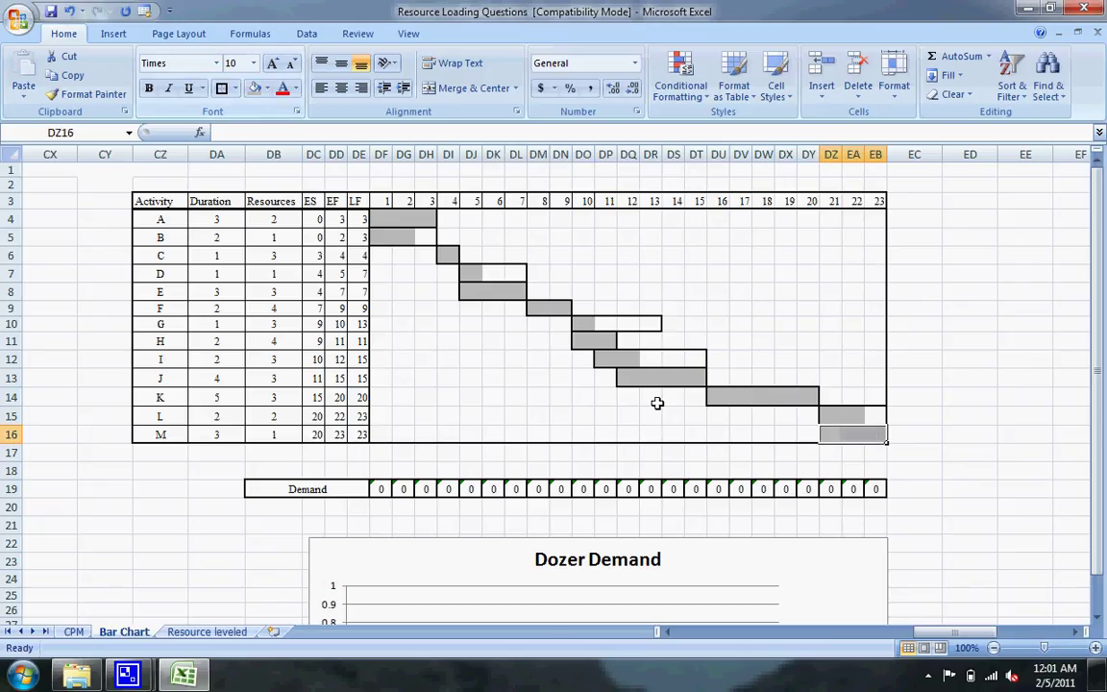
{"action": "left_click", "coordinate": [946, 397]}
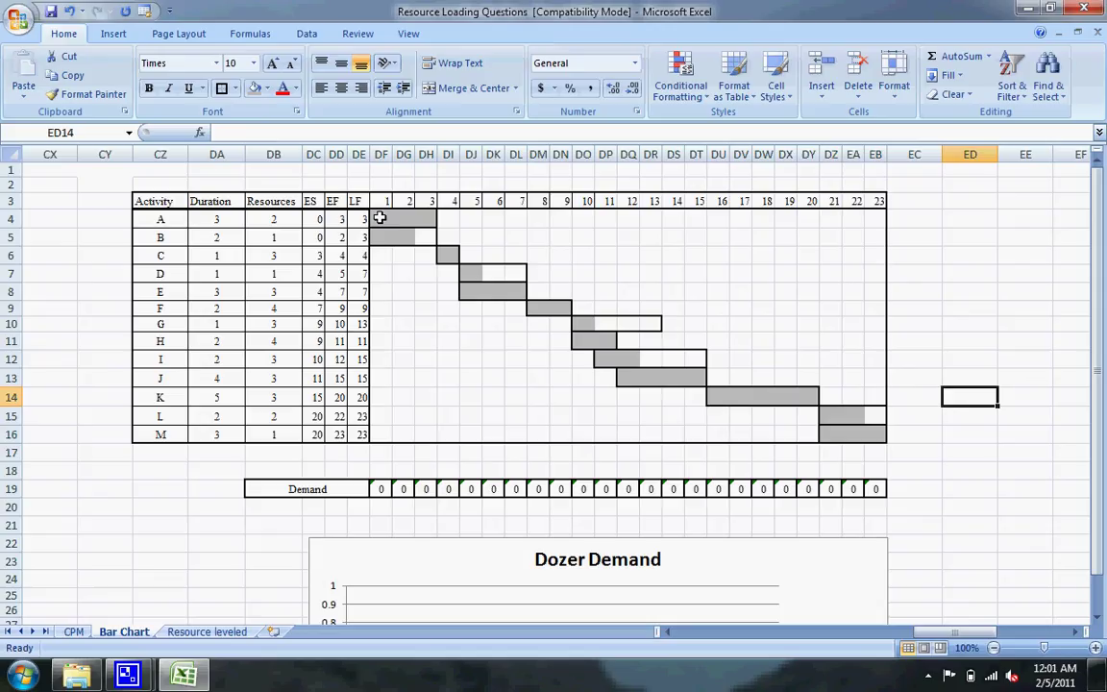
Enter daily resources: 2 for activity A on days 1-3, 1 for B on days 1-2, 3 for C on day 4, 1 for D on day 5.
{"action": "left_click", "coordinate": [380, 220]}
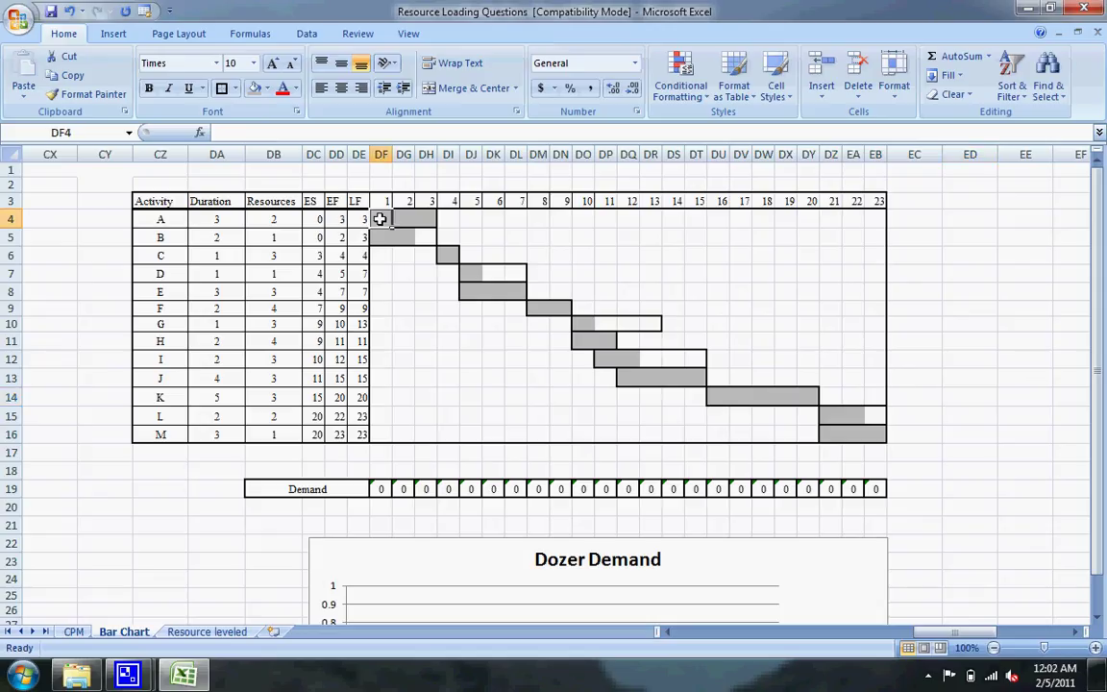
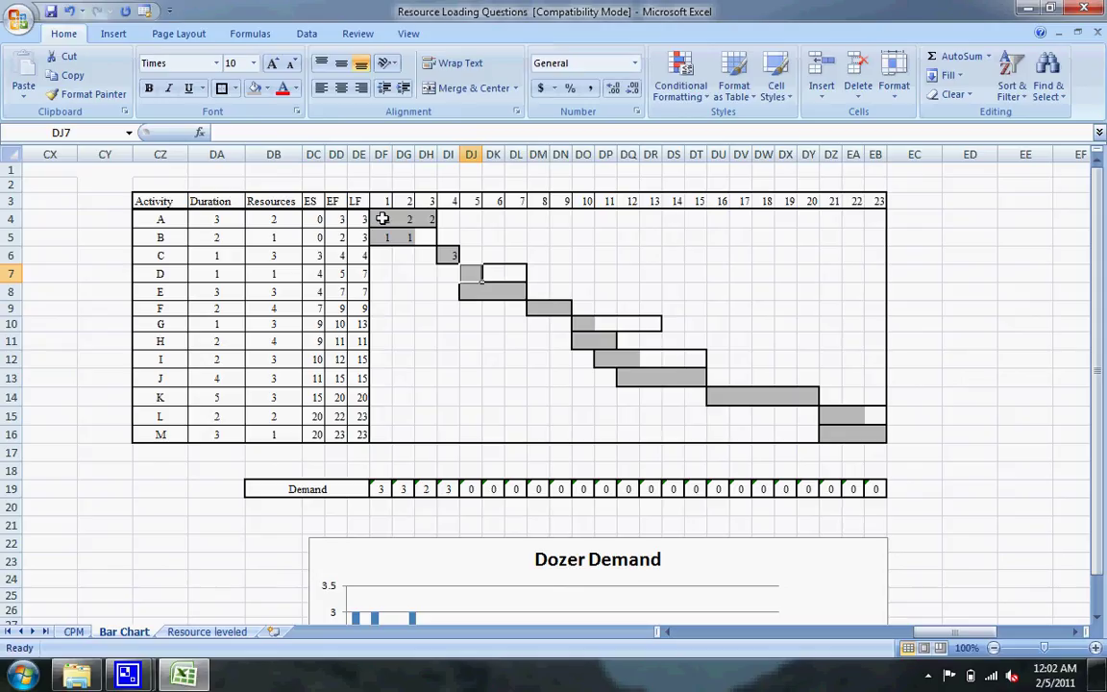
{"action": "type", "text": "1"}
{"action": "key", "text": "Return"}
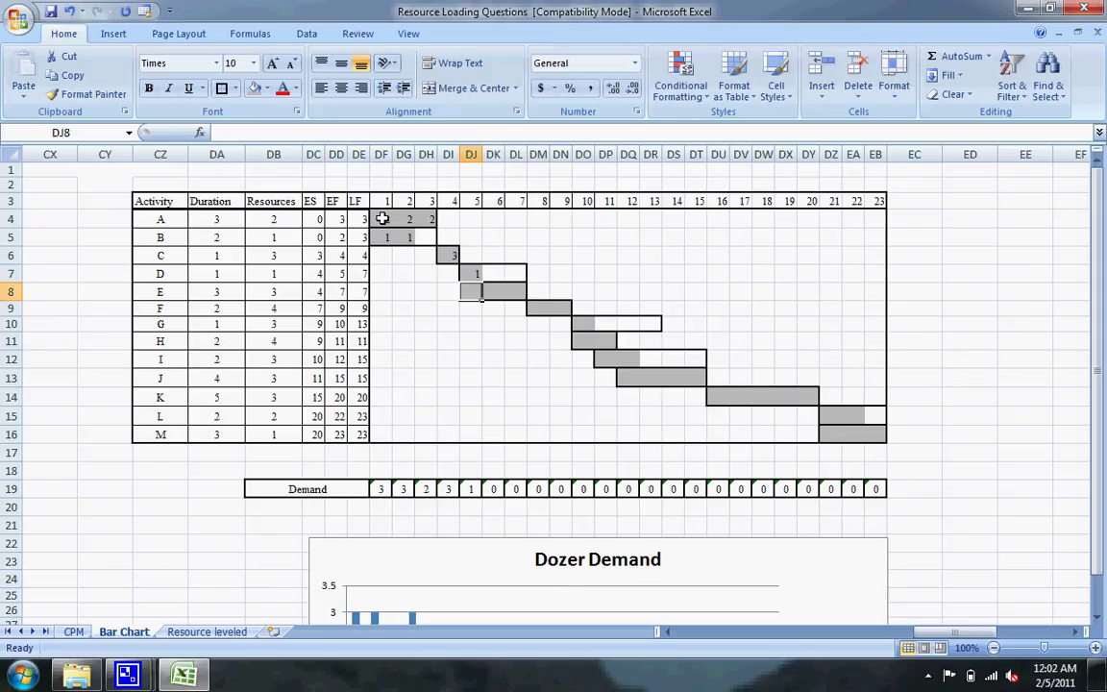
Enter 3 daily resources for activity E across days 5 to 7 and 4 for activity F across days 8 to 9.
{"action": "type", "text": "3"}
{"action": "key", "text": "Tab"}
{"action": "type", "text": "3"}
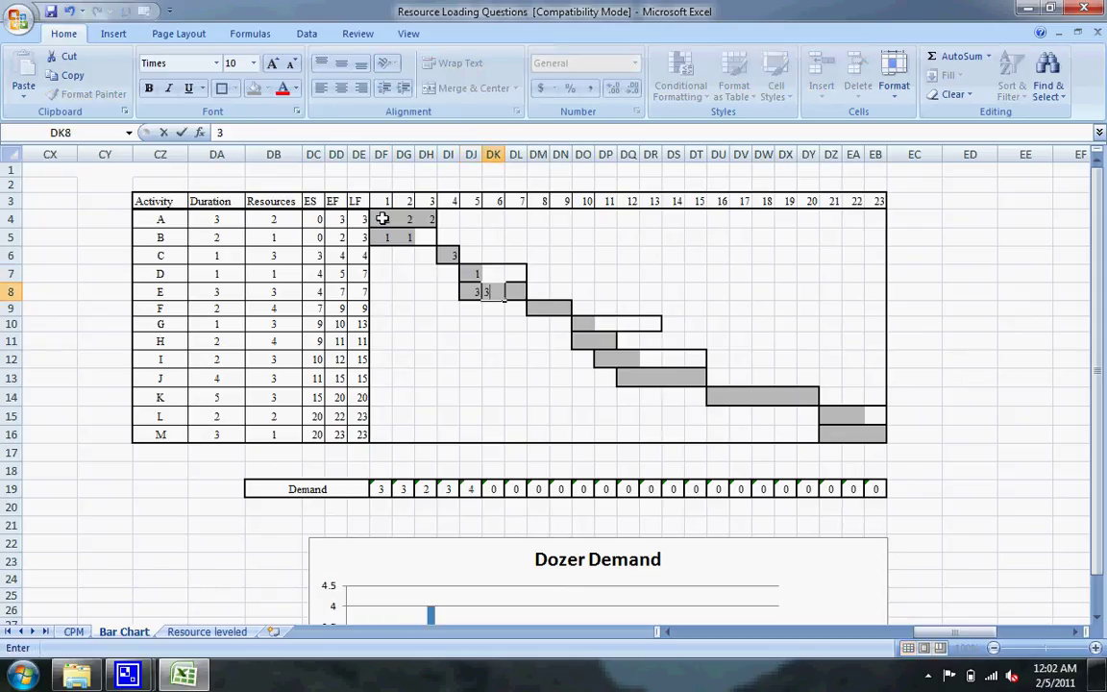
{"action": "key", "text": "Tab"}
{"action": "type", "text": "3"}
{"action": "key", "text": "Tab"}
{"action": "key", "text": "Down"}
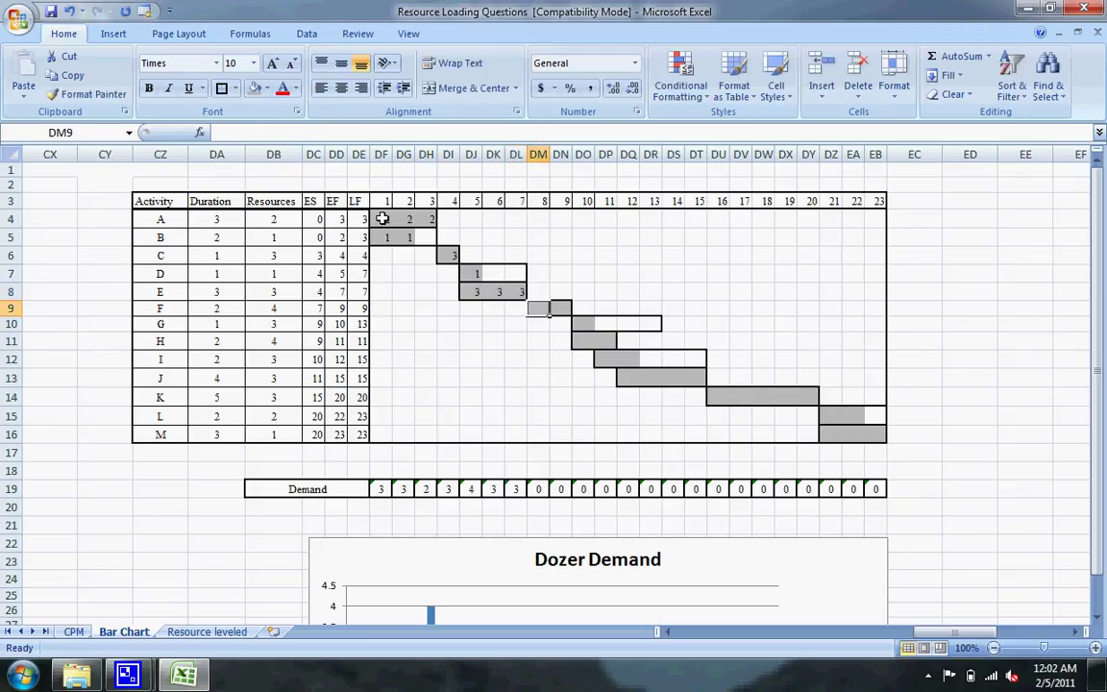
{"action": "type", "text": "4"}
{"action": "key", "text": "Tab"}
{"action": "type", "text": "4"}
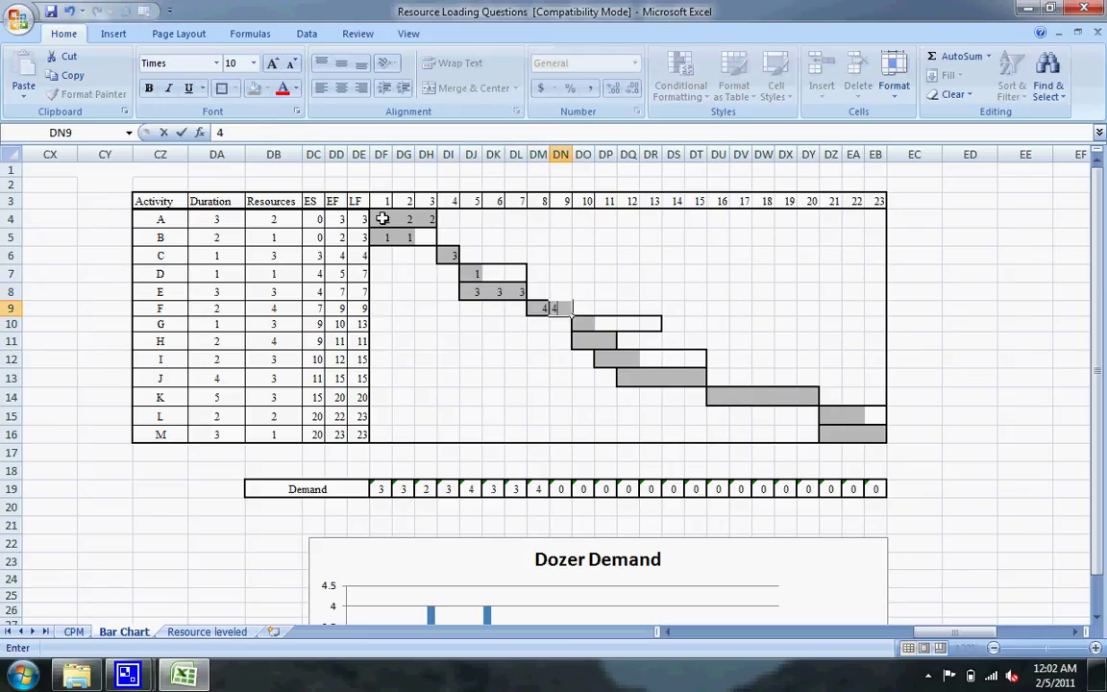
Enter 3 resources for activity G on day 10 and 4 per day for activity H across days 10 to 11.
{"action": "left_click", "coordinate": [588, 326]}
{"action": "type", "text": "3"}
{"action": "left_click", "coordinate": [593, 346]}
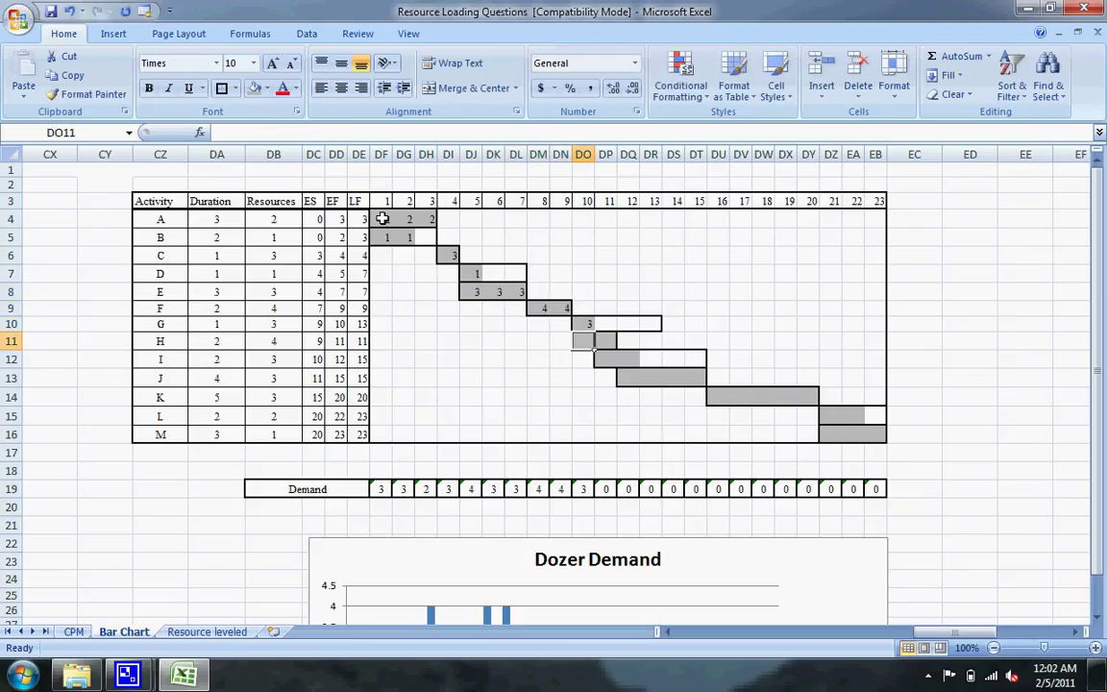
{"action": "type", "text": "4"}
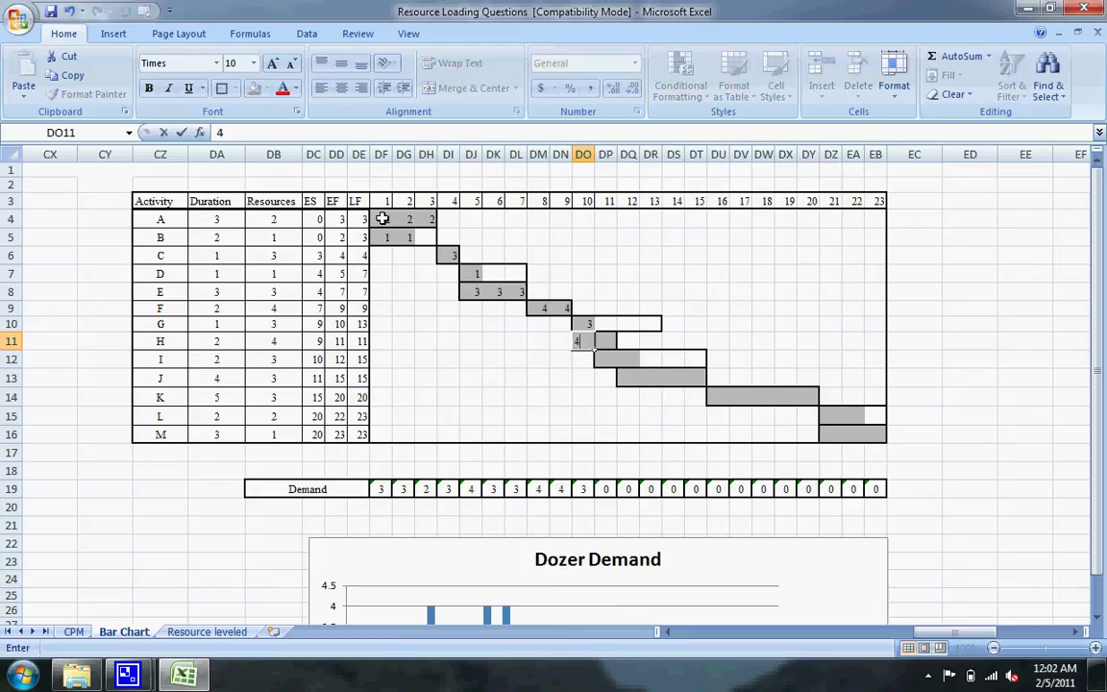
{"action": "key", "text": "Tab"}
{"action": "type", "text": "4"}
Enter 3 daily resources for activity I across days 11 to 12.
{"action": "left_click", "coordinate": [605, 360]}
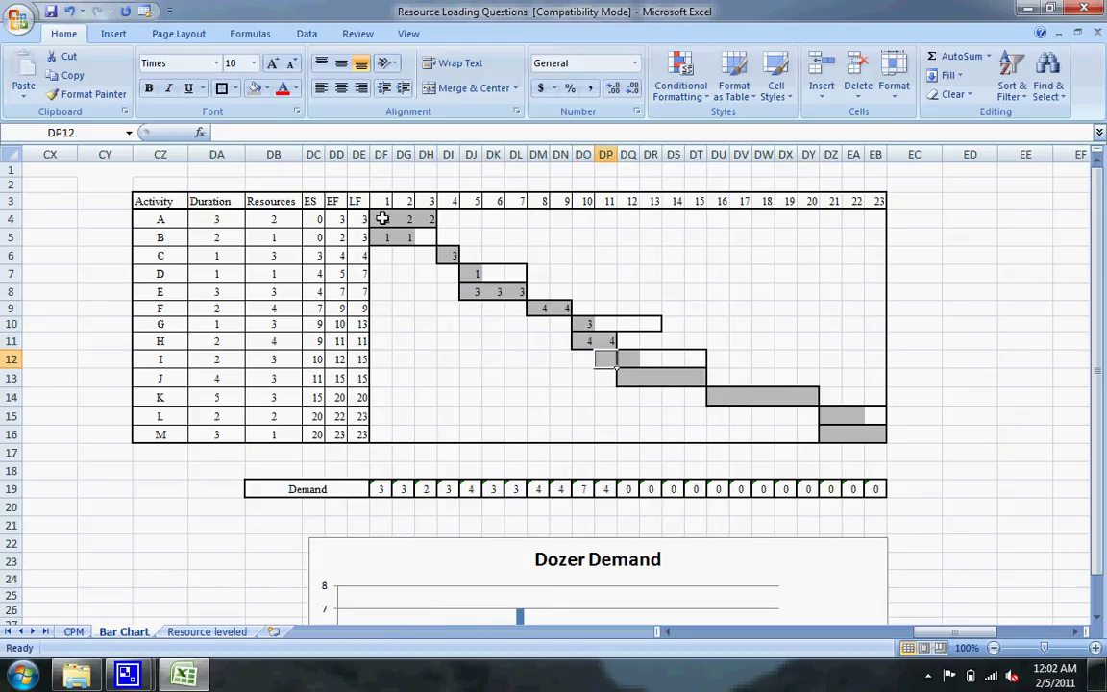
{"action": "type", "text": "3"}
{"action": "key", "text": "Tab"}
{"action": "type", "text": "3"}
Enter 3 daily resources for activity J across days 12 to 15.
{"action": "left_click", "coordinate": [629, 378]}
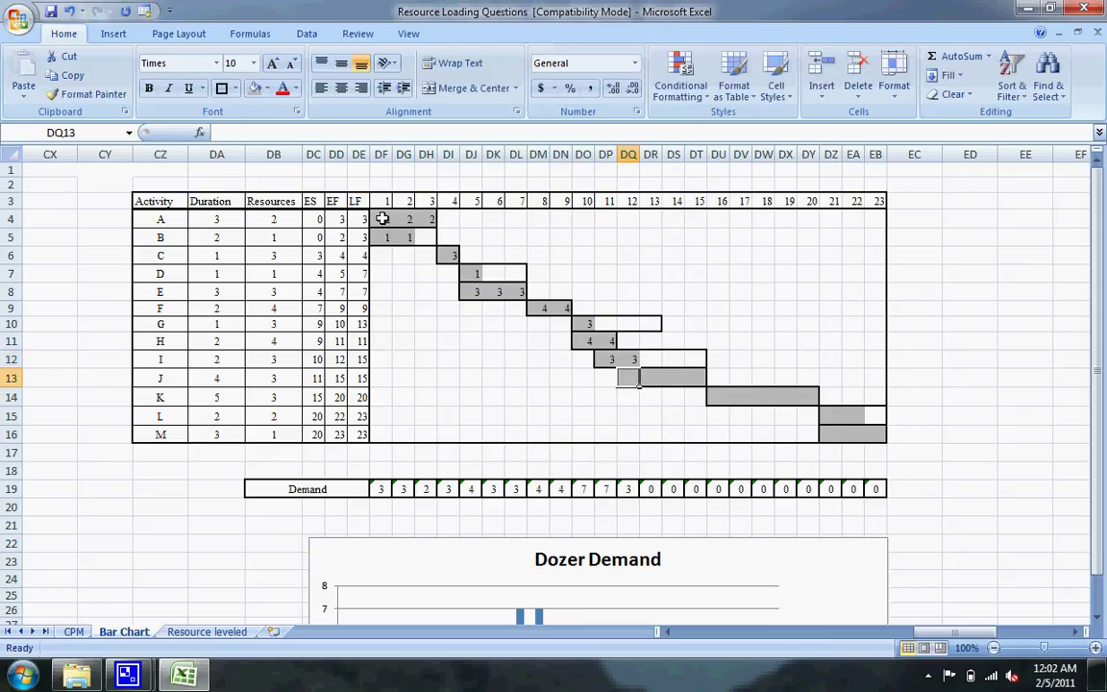
{"action": "type", "text": "3"}
{"action": "key", "text": "Tab"}
{"action": "type", "text": "3"}
{"action": "key", "text": "Tab"}
{"action": "type", "text": "3"}
{"action": "key", "text": "Tab"}
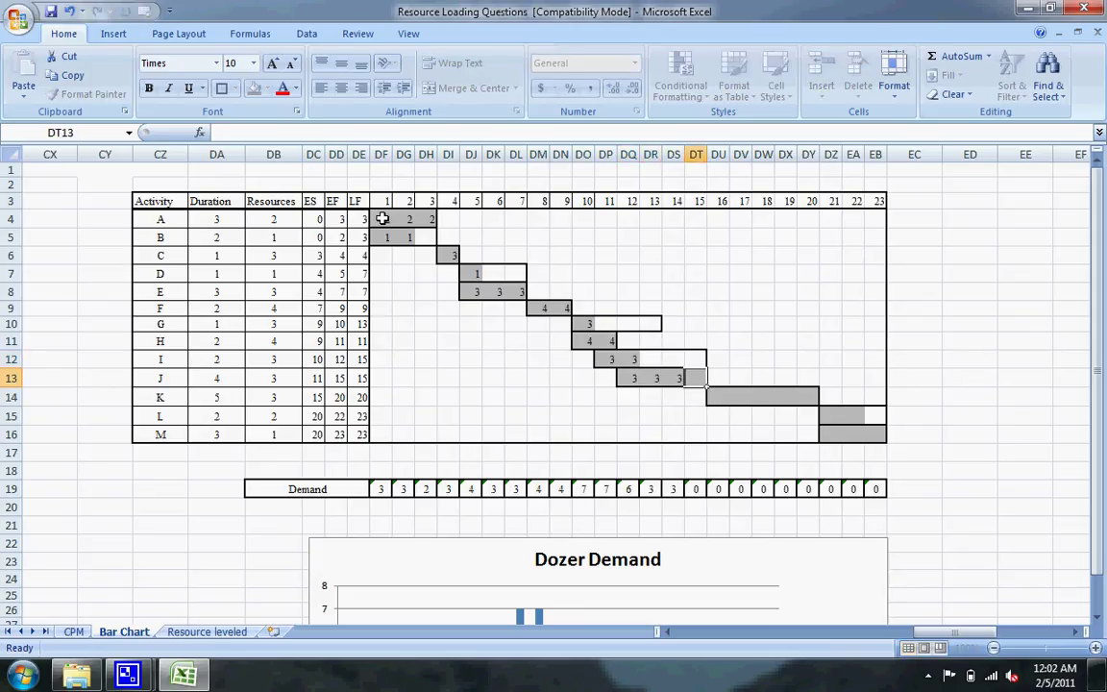
{"action": "type", "text": "3"}
{"action": "key", "text": "Tab"}
Enter 3 daily resources for activity K across days 16 to 20.
{"action": "key", "text": "Down"}
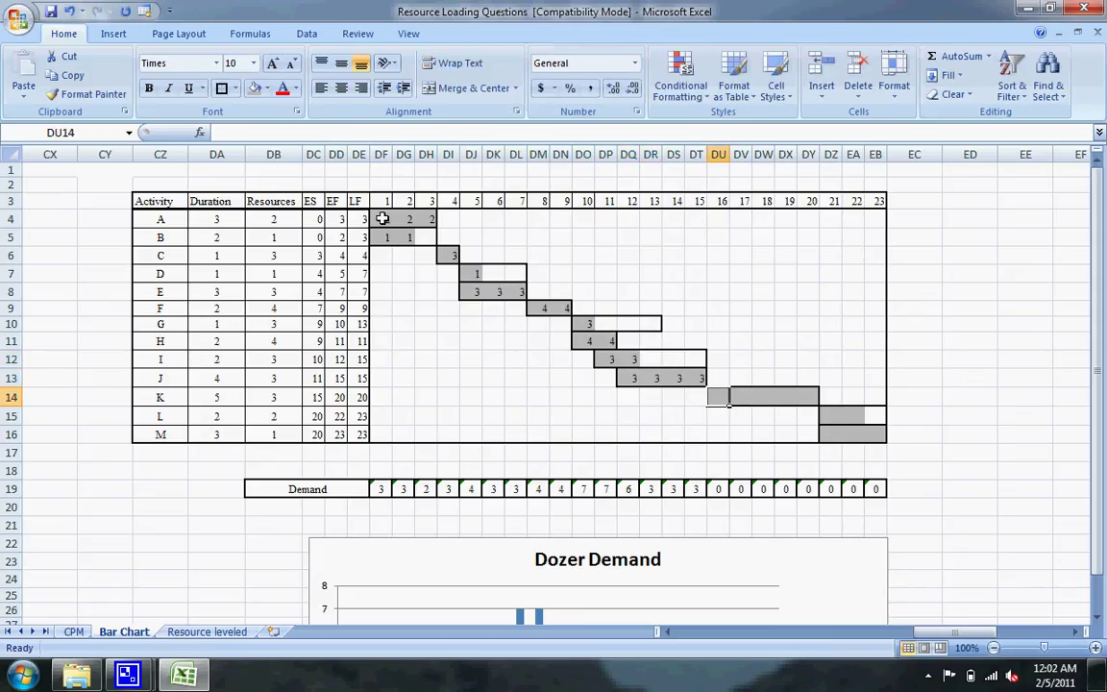
{"action": "type", "text": "3"}
{"action": "key", "text": "Tab"}
{"action": "type", "text": "3"}
{"action": "key", "text": "Tab"}
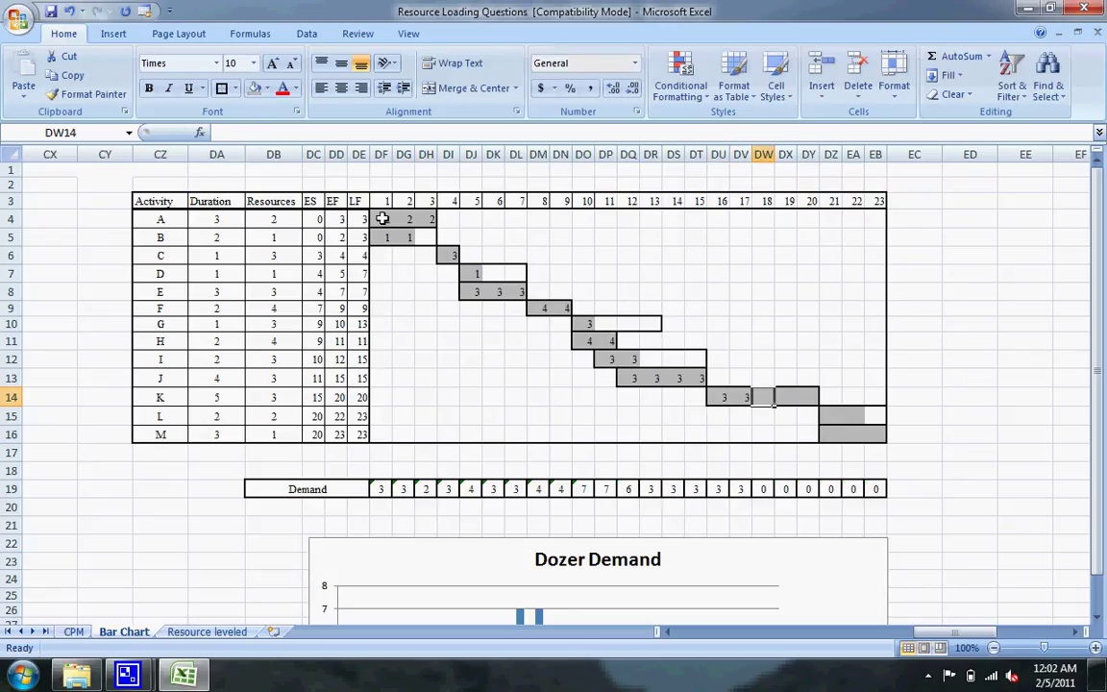
{"action": "type", "text": "3"}
{"action": "key", "text": "Tab"}
{"action": "type", "text": "3"}
{"action": "key", "text": "Tab"}
{"action": "type", "text": "3"}
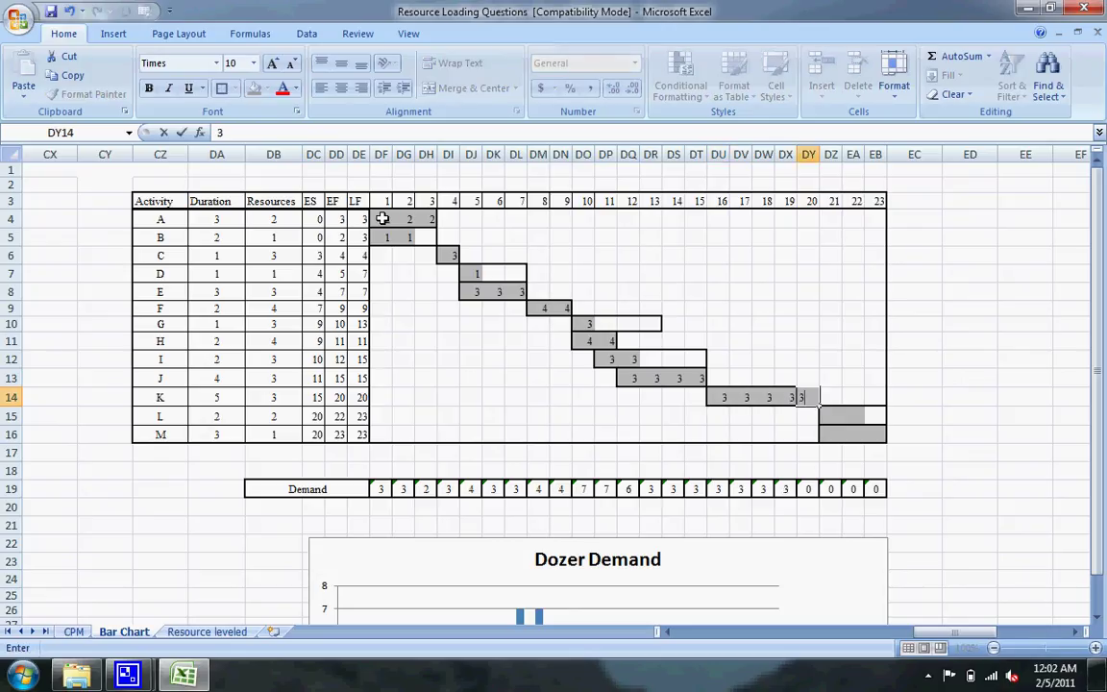
Enter 2 daily resources for activity L across days 21 to 22.
{"action": "key", "text": "Down"}
{"action": "key", "text": "Tab"}
{"action": "type", "text": "2"}
{"action": "key", "text": "Tab"}
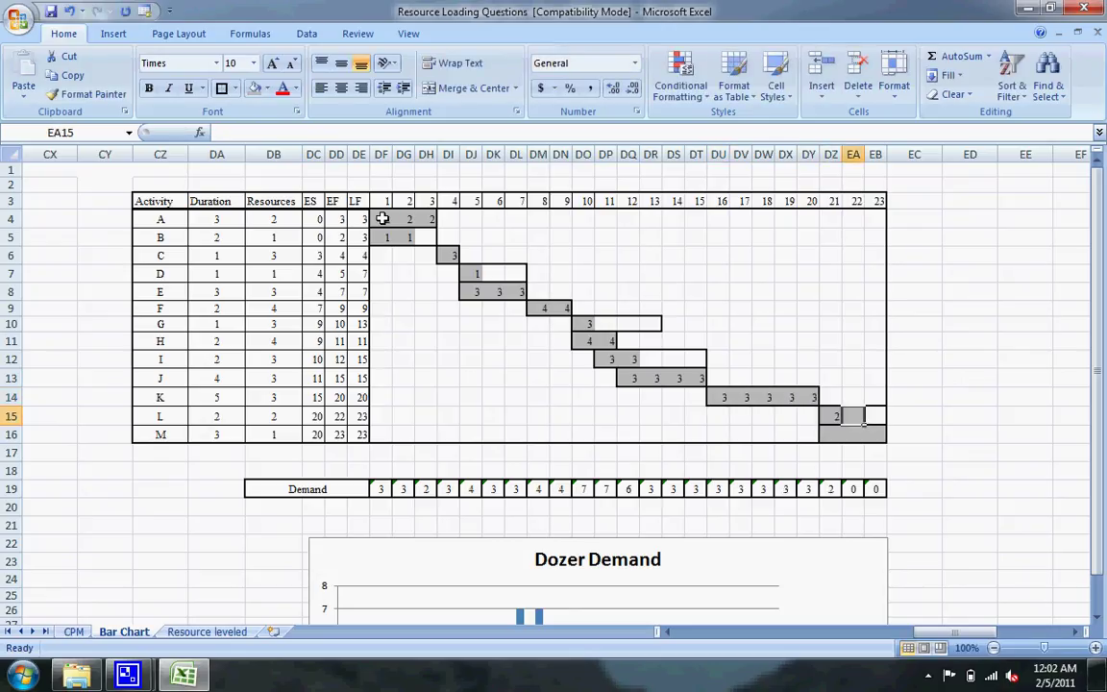
{"action": "type", "text": "2"}
{"action": "key", "text": "Return"}
Enter 1 daily resource for activity M across days 21 to 23.
{"action": "type", "text": "1"}
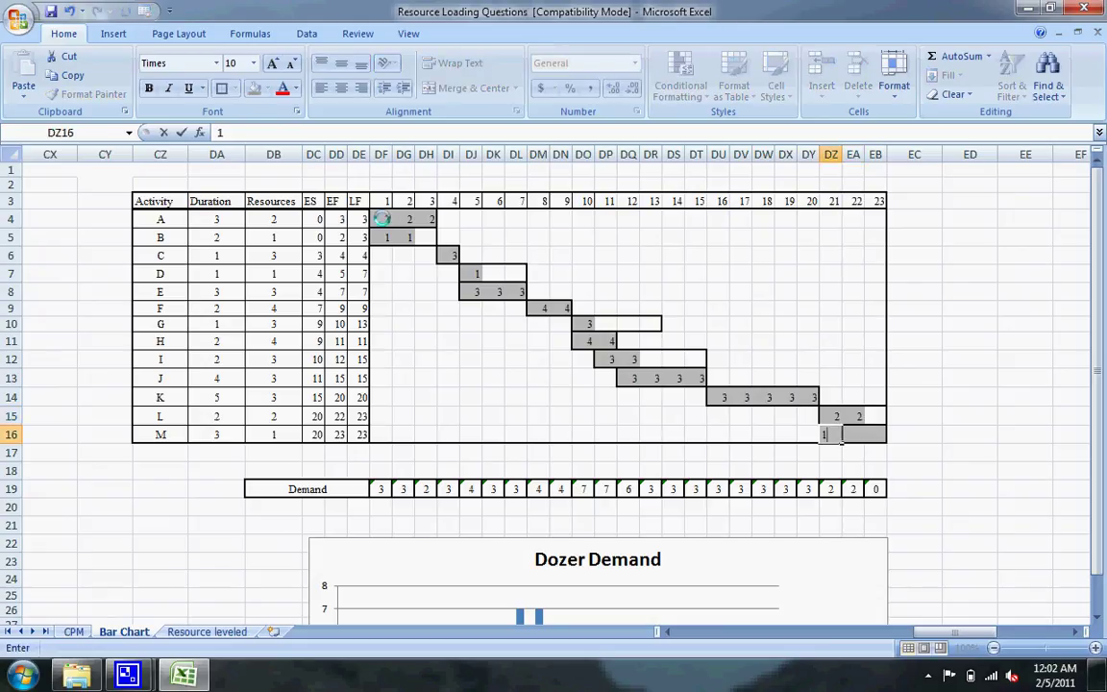
{"action": "key", "text": "Tab"}
{"action": "type", "text": "1"}
{"action": "key", "text": "Tab"}
{"action": "type", "text": "1"}
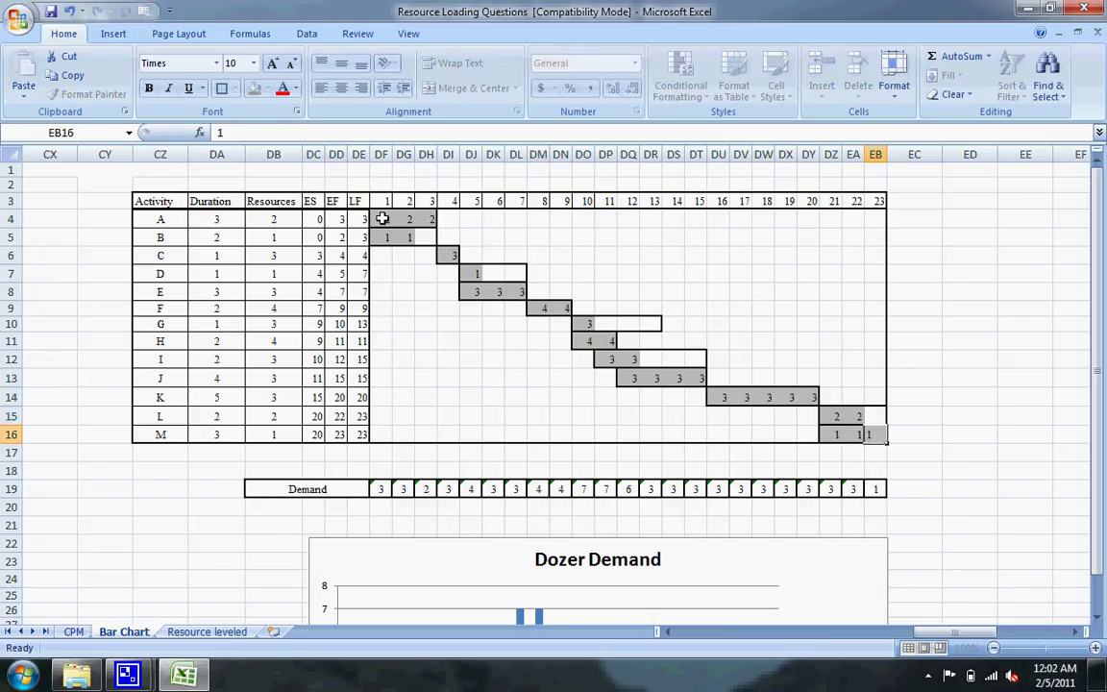
{"action": "key", "text": "Tab"}
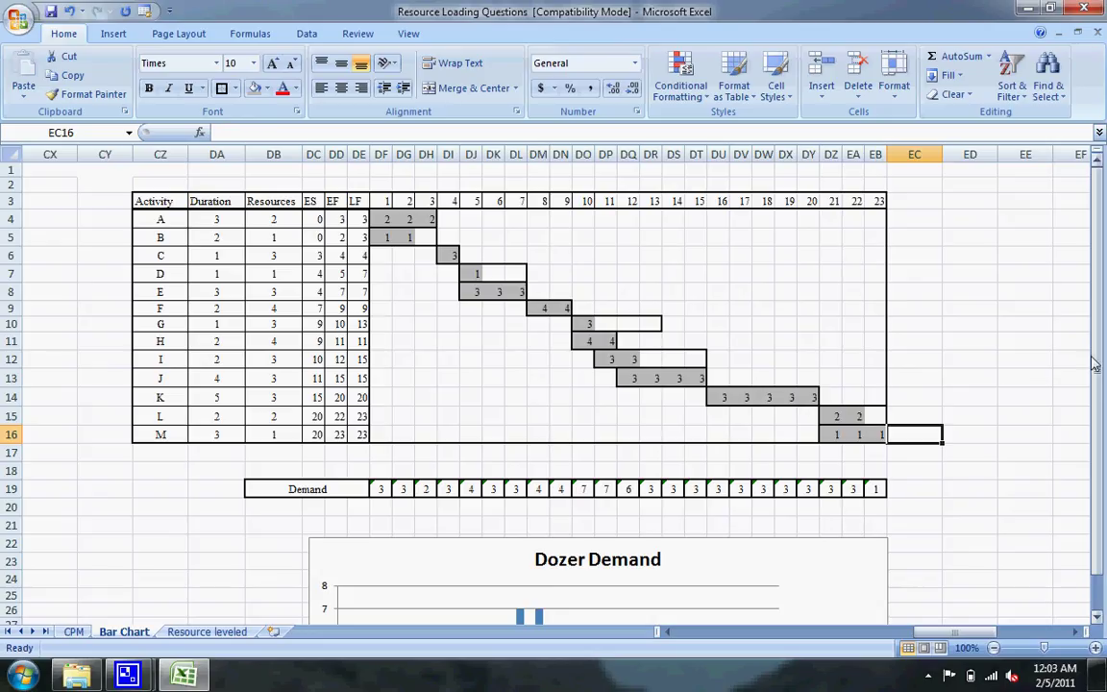
Examine the Dozer Demand chart below the bar chart for the early-start daily demand.
{"action": "left_click_drag", "start_coordinate": [1101, 364], "coordinate": [1101, 522]}
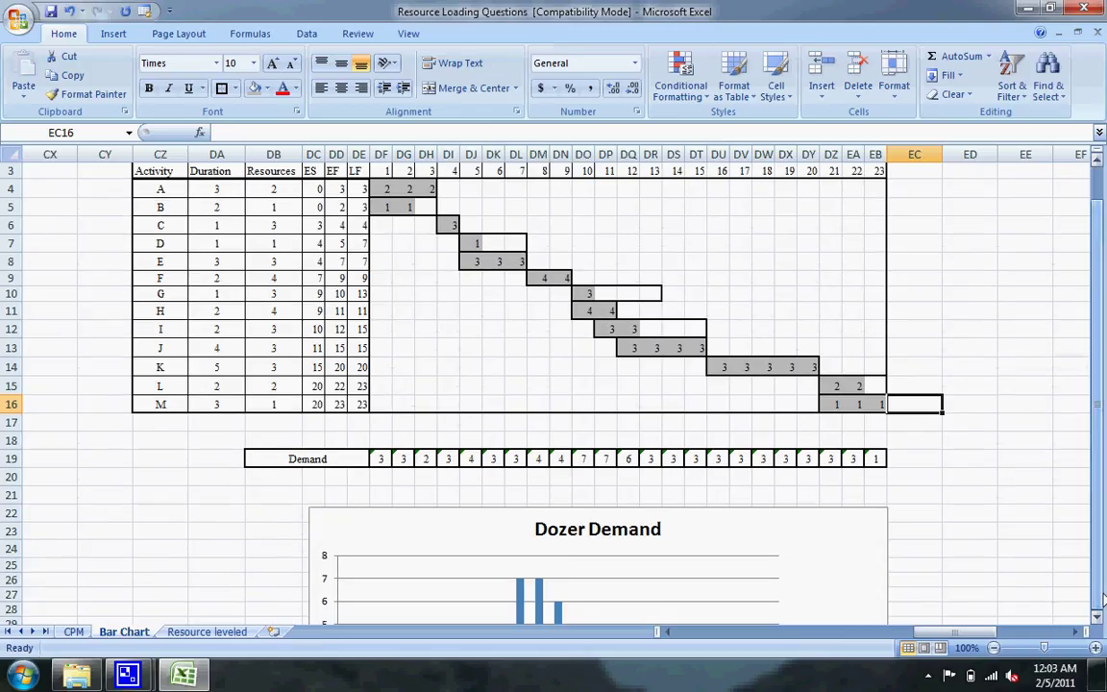
{"action": "left_click", "coordinate": [1099, 620]}
{"action": "left_click", "coordinate": [1099, 620]}
{"action": "left_click", "coordinate": [1098, 620]}
{"action": "left_click", "coordinate": [1098, 620]}
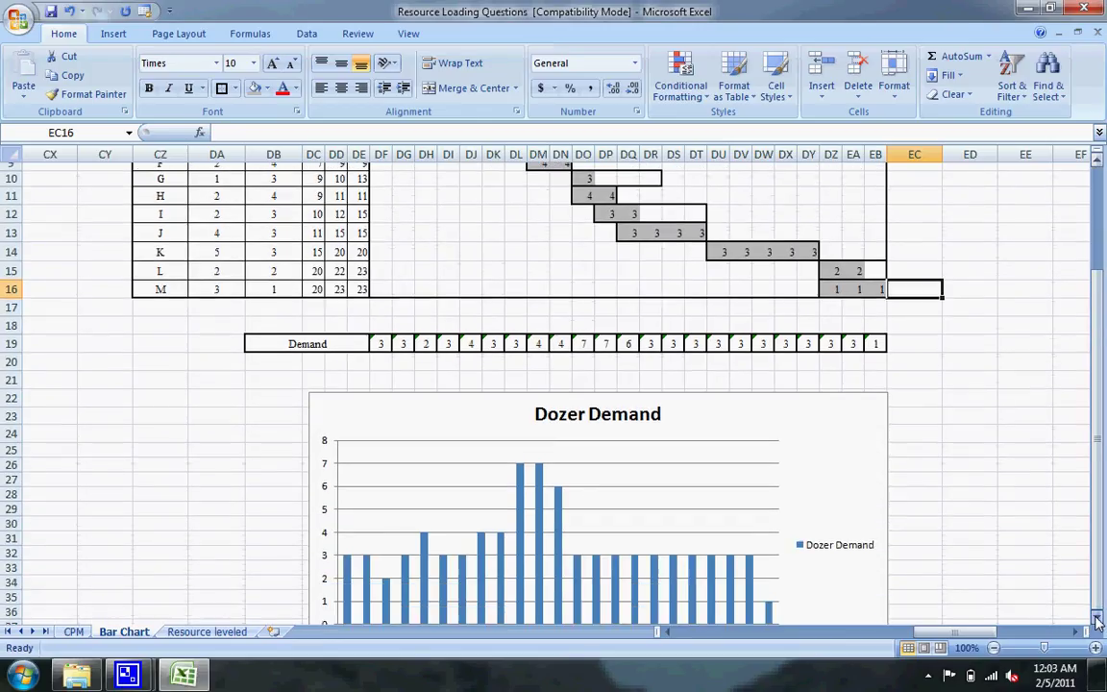
{"action": "left_click", "coordinate": [1099, 620]}
{"action": "left_click", "coordinate": [1098, 620]}
{"action": "left_click", "coordinate": [1098, 620]}
{"action": "left_click", "coordinate": [1099, 620]}
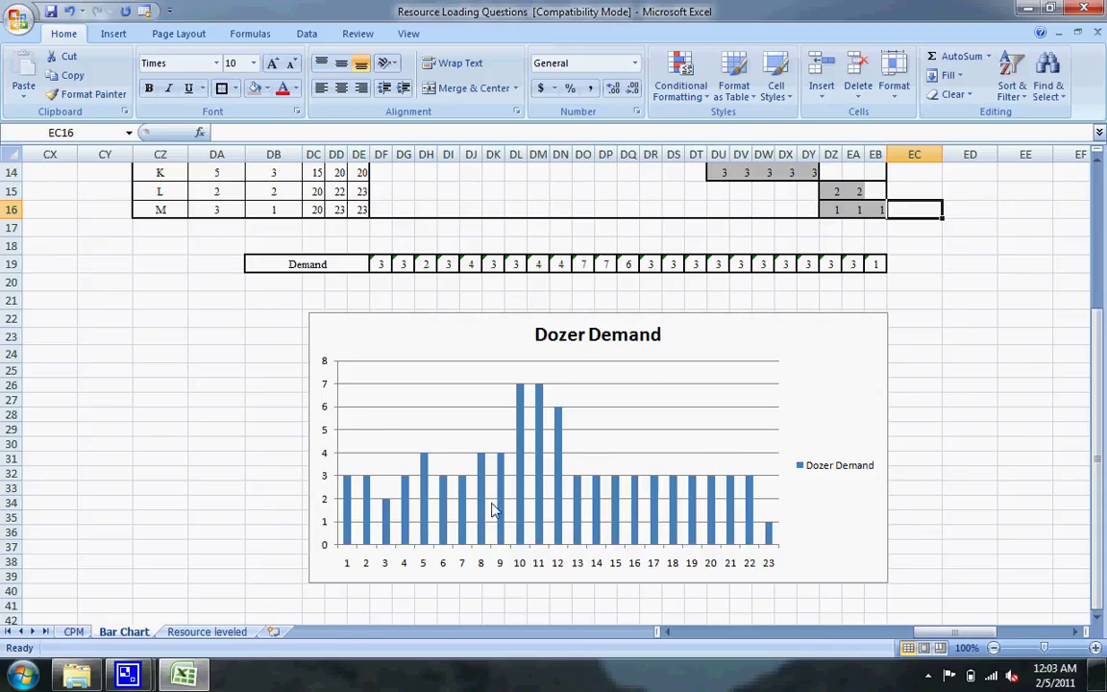
{"action": "key", "text": "Up"}
{"action": "key", "text": "Up"}
{"action": "key", "text": "Up"}
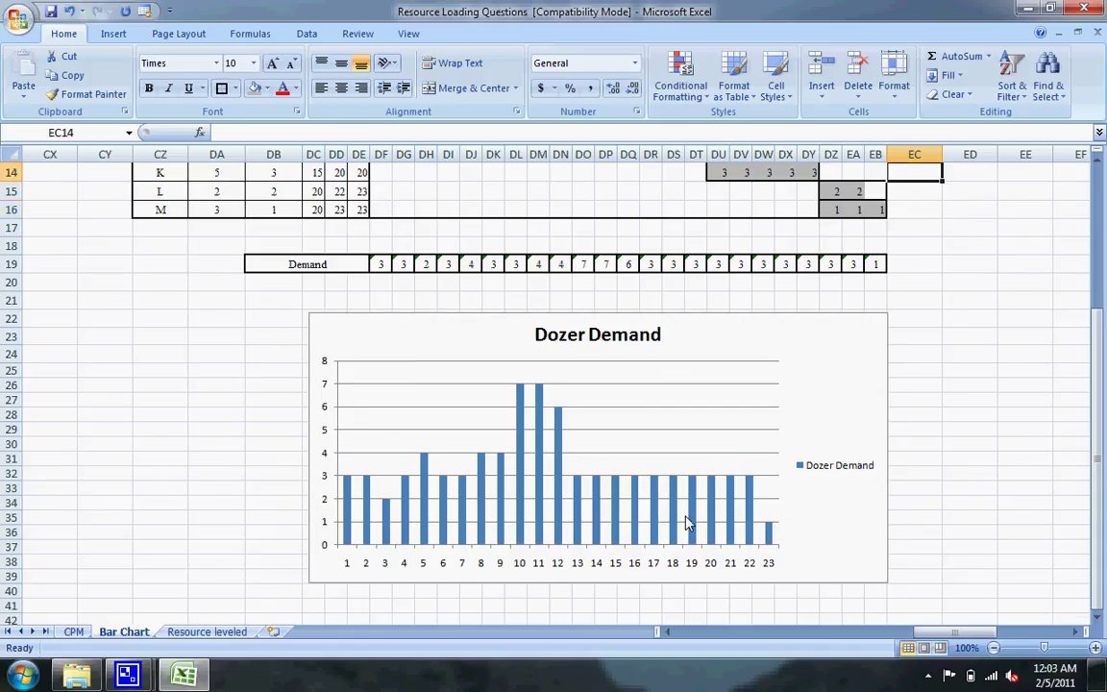
{"action": "key", "text": "Up"}
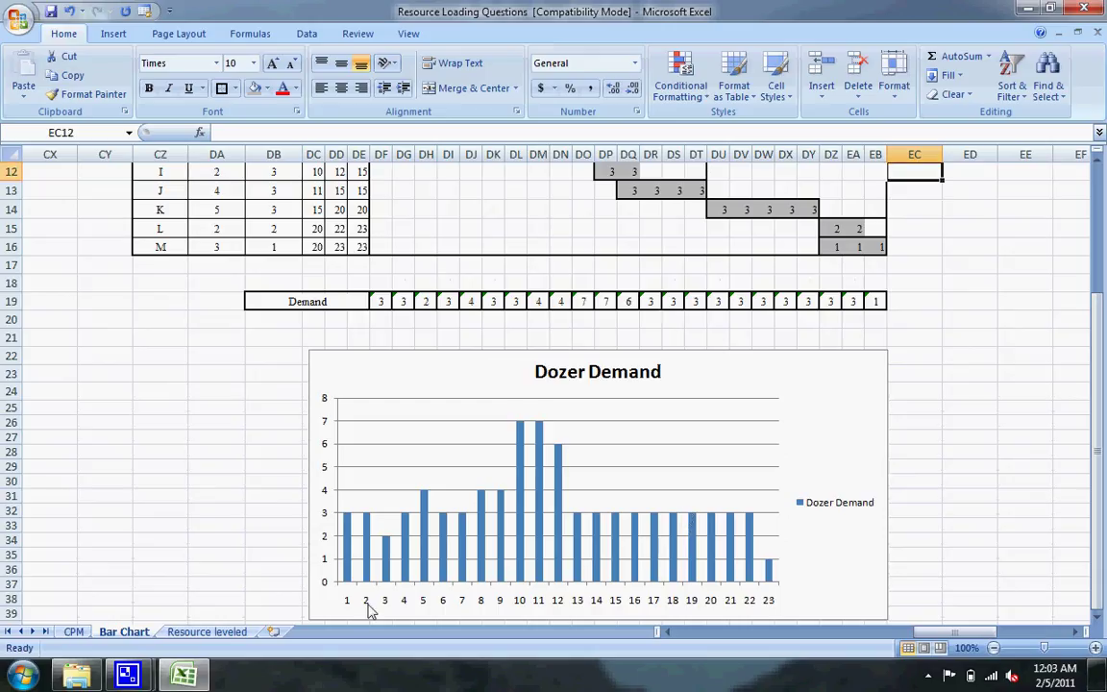
Examine the leveled bar chart, demand row and Dozer Demand chart on the Resource leveled sheet.
{"action": "left_click", "coordinate": [195, 632]}
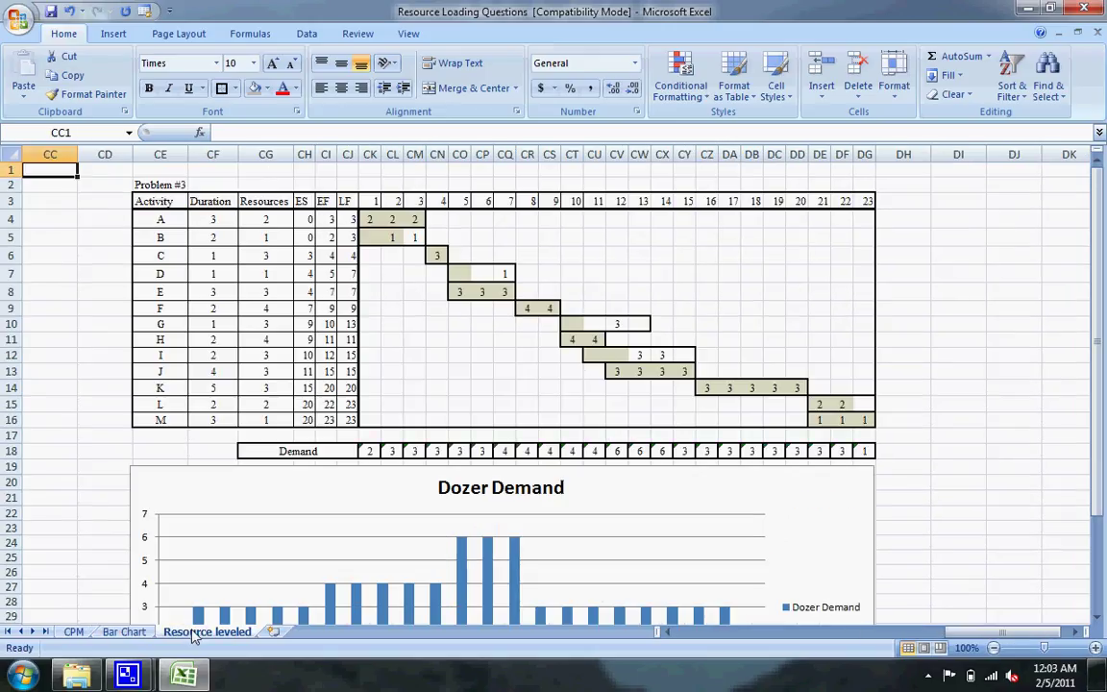
{"action": "left_click", "coordinate": [970, 463]}
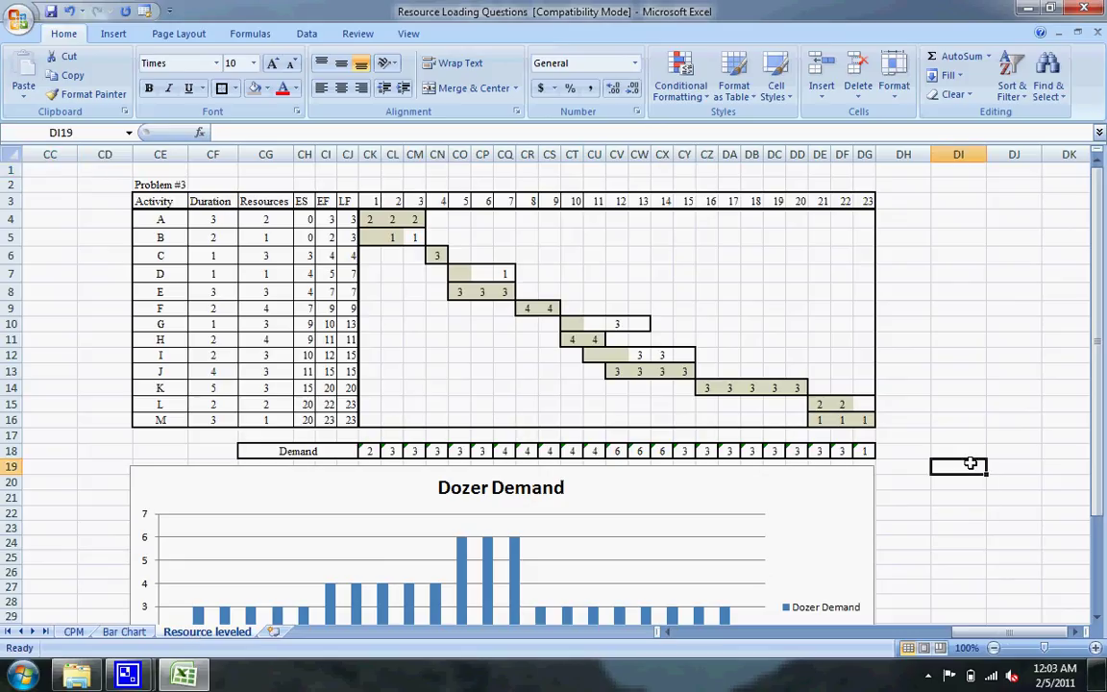
{"action": "key", "text": "Down"}
{"action": "key", "text": "Down"}
{"action": "key", "text": "Down"}
{"action": "key", "text": "Down"}
{"action": "key", "text": "Down"}
{"action": "key", "text": "Down"}
{"action": "key", "text": "Down"}
{"action": "key", "text": "Down"}
{"action": "key", "text": "Down"}
{"action": "key", "text": "Down"}
{"action": "key", "text": "Down"}
{"action": "key", "text": "Down"}
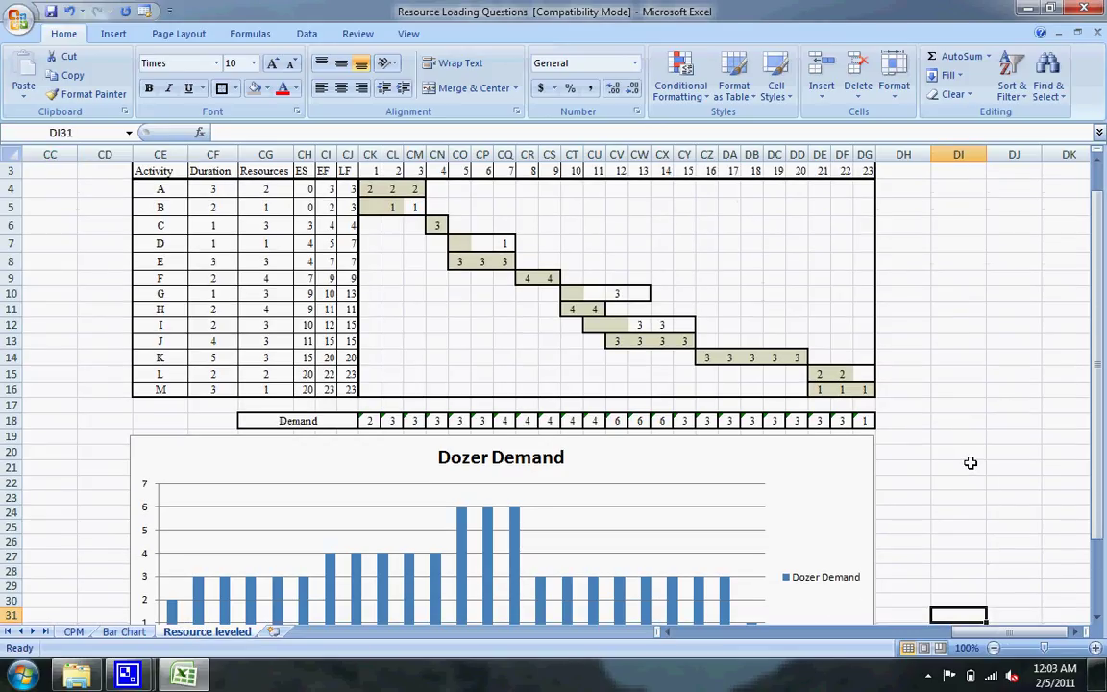
{"action": "key", "text": "Down"}
{"action": "key", "text": "Down"}
{"action": "key", "text": "Down"}
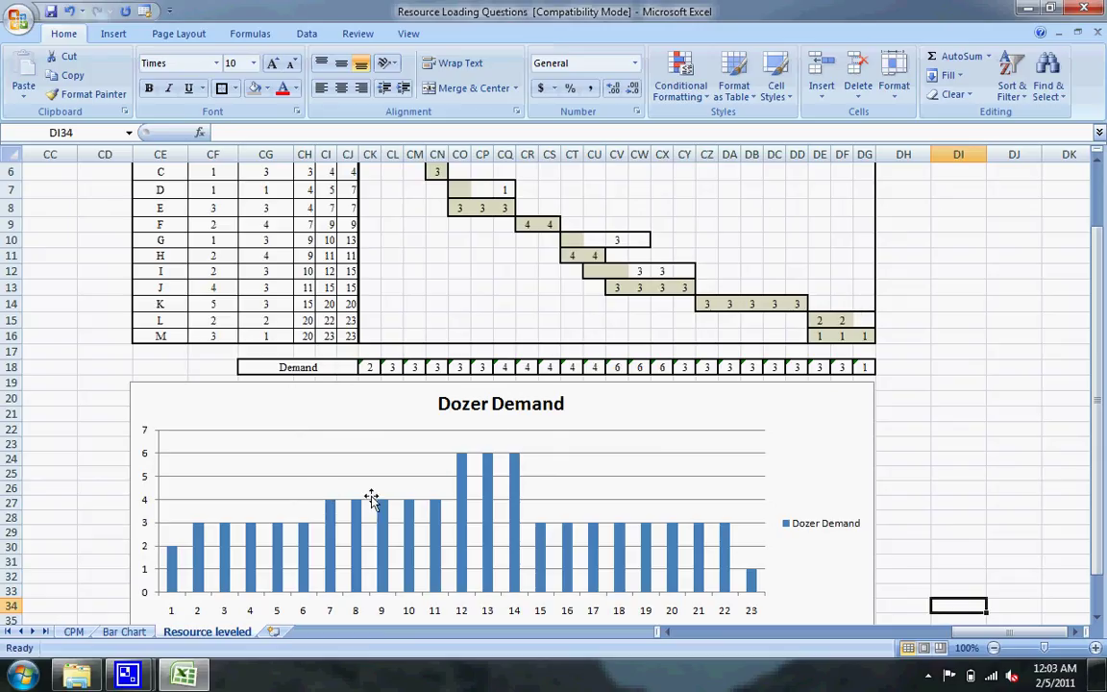
Compare the dozer demand charts on the Bar Chart and Resource leveled sheets, and minimize the workbook window.
{"action": "left_click", "coordinate": [125, 631]}
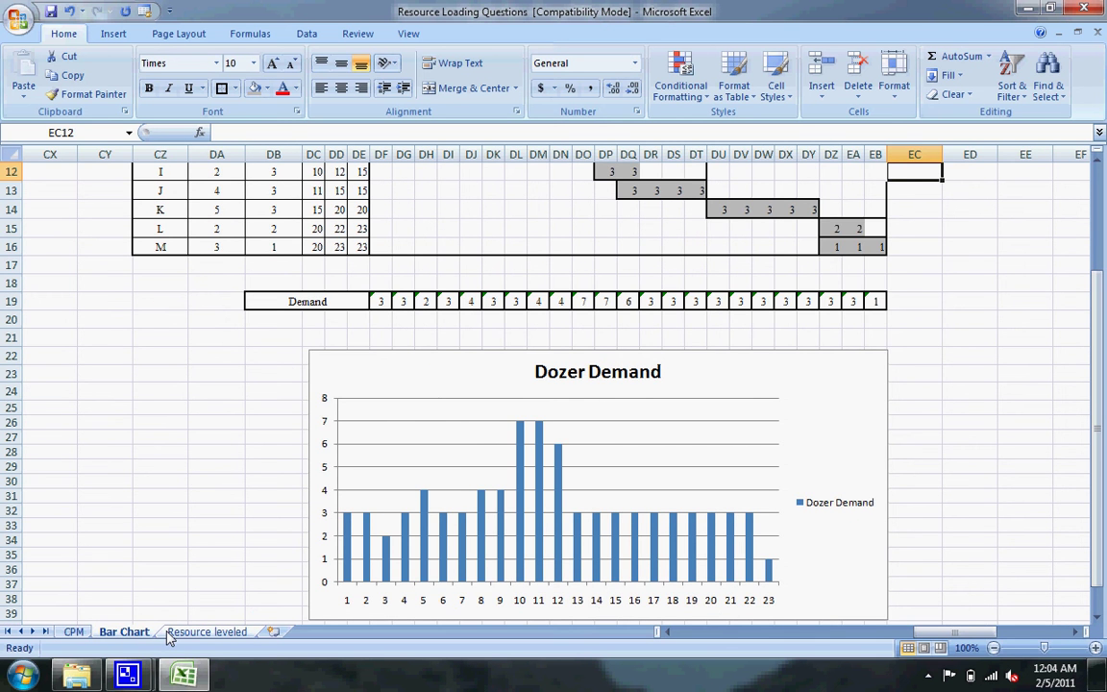
{"action": "left_click", "coordinate": [171, 632]}
{"action": "left_click", "coordinate": [113, 632]}
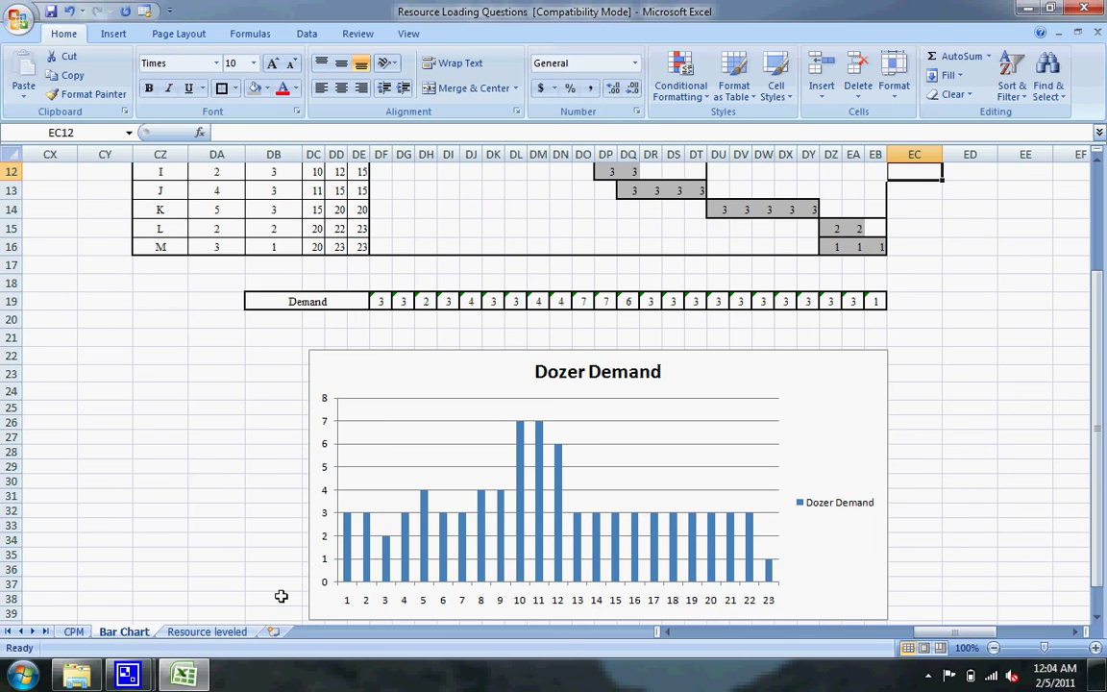
{"action": "left_click", "coordinate": [198, 632]}
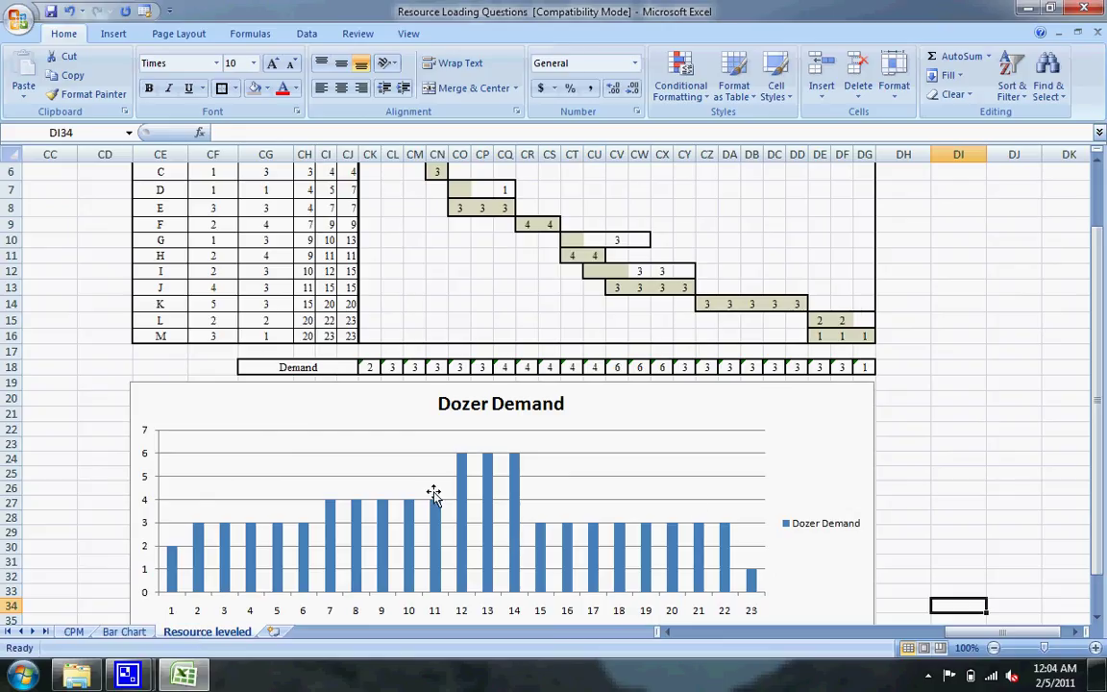
{"action": "left_click", "coordinate": [1029, 8]}
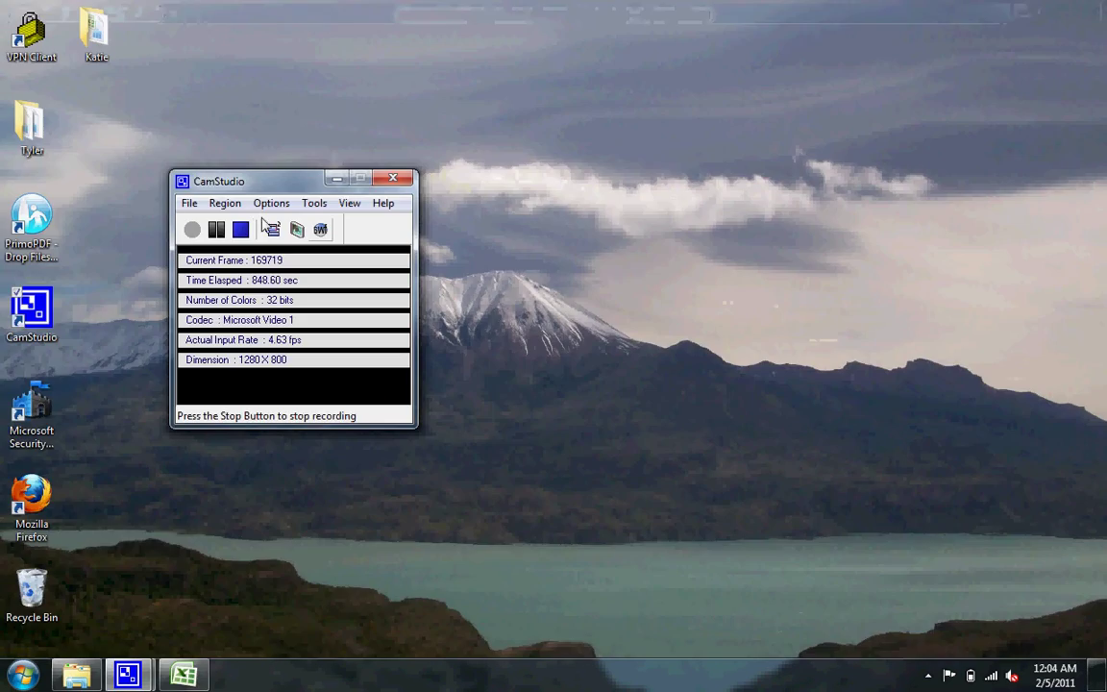